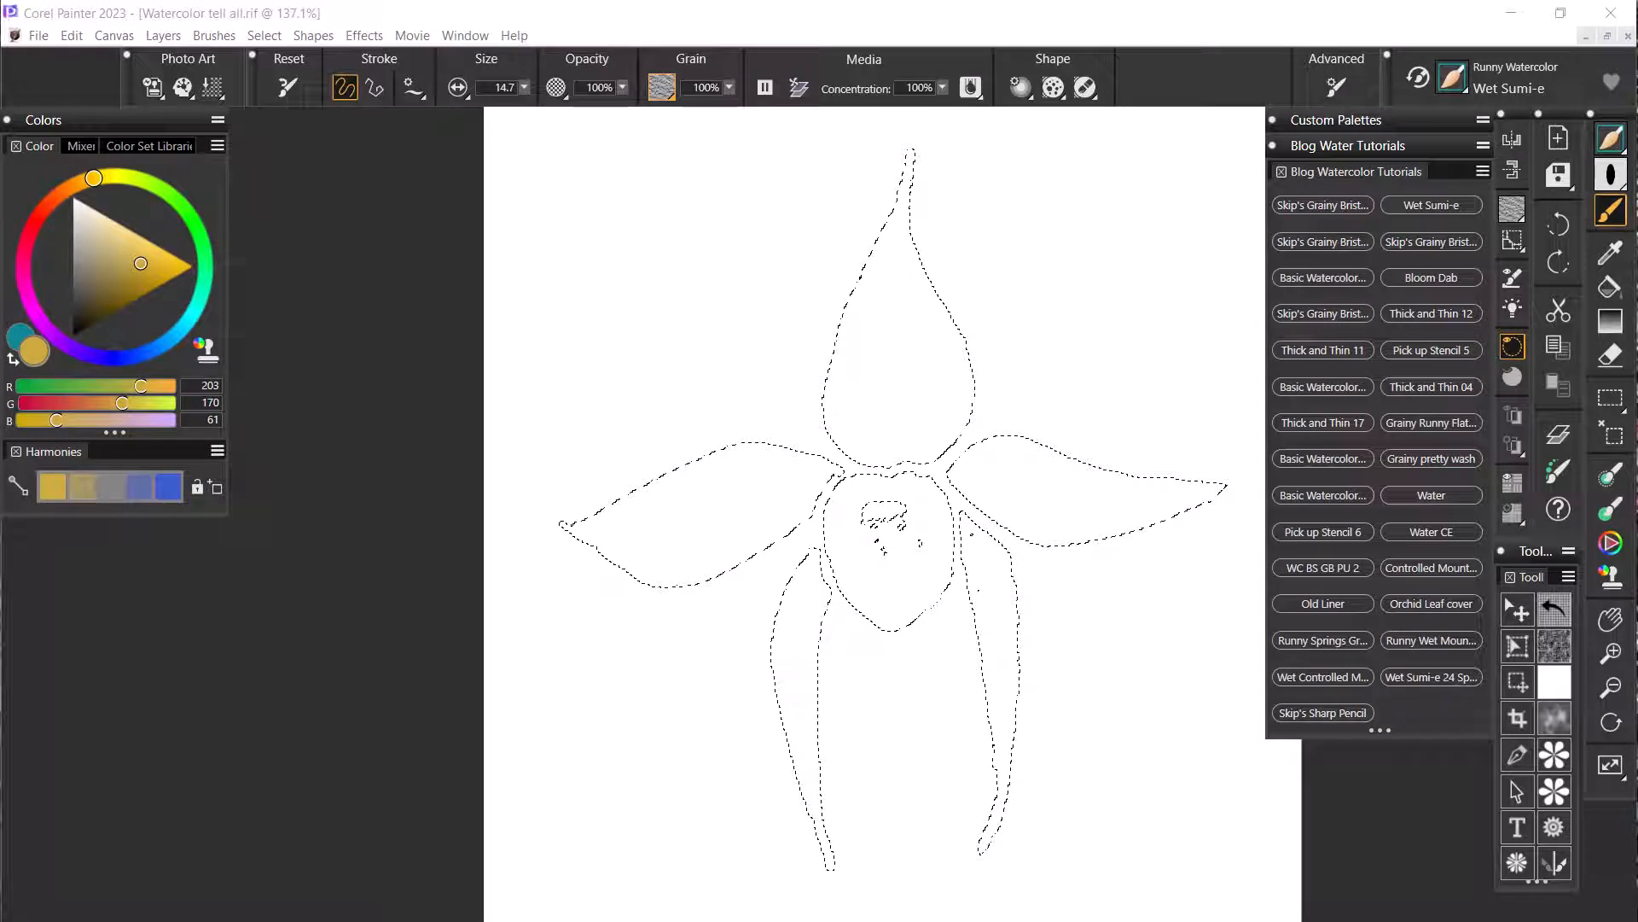
- Brush a teal wash over the base of the upper petal with the Basic Watercolor variant, and undo the wash
left_click(1325, 276)
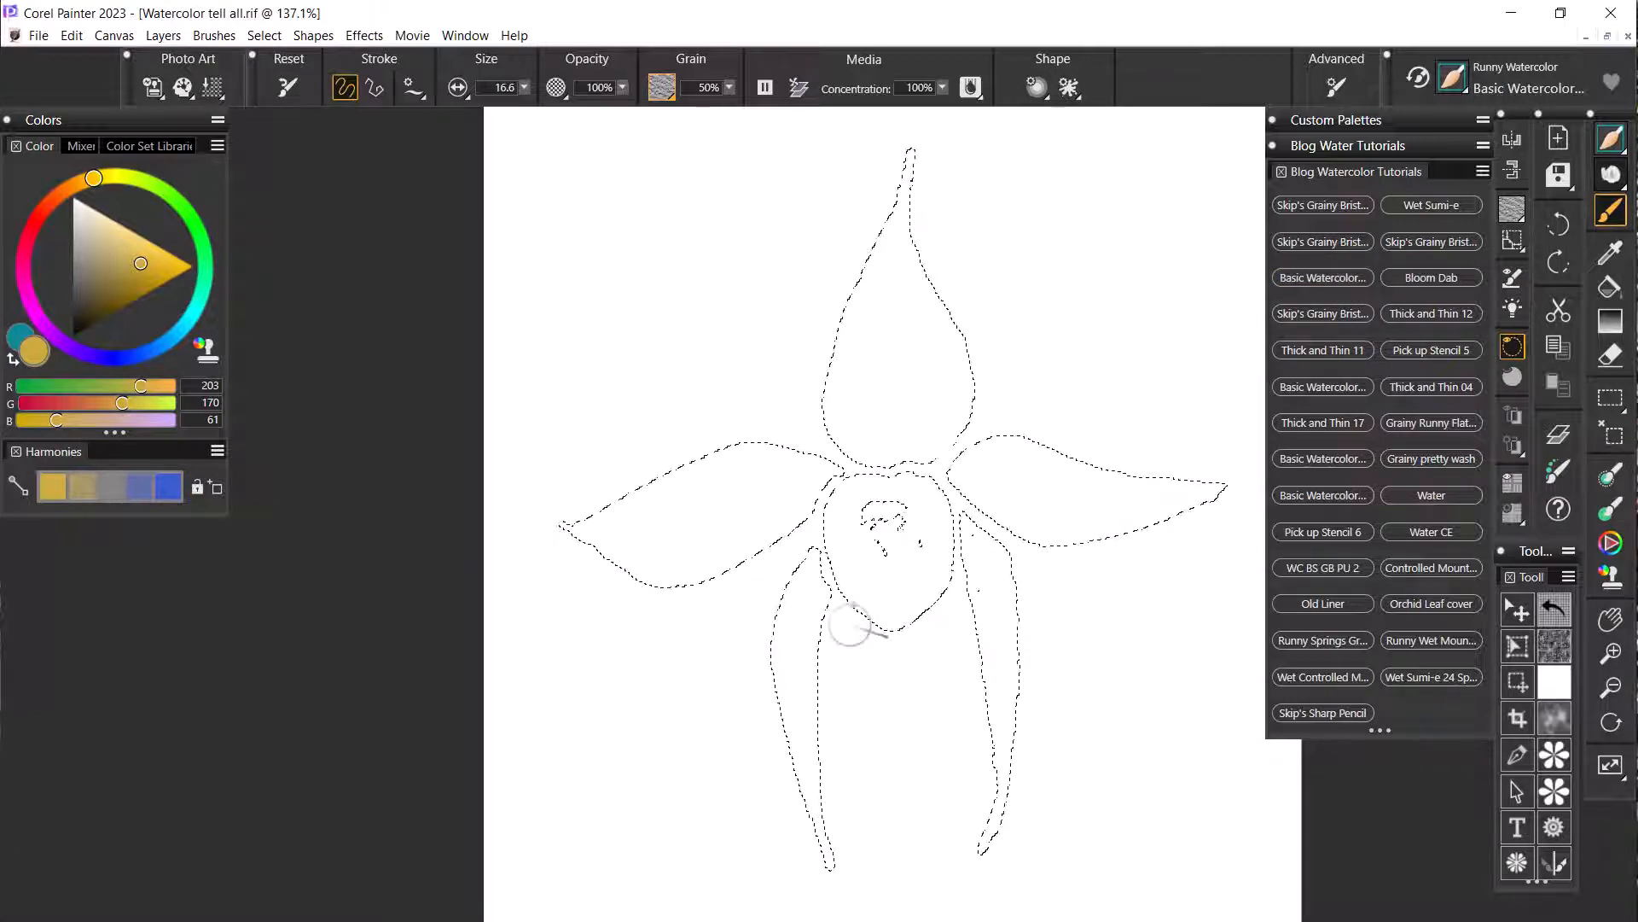
left_click(15, 362)
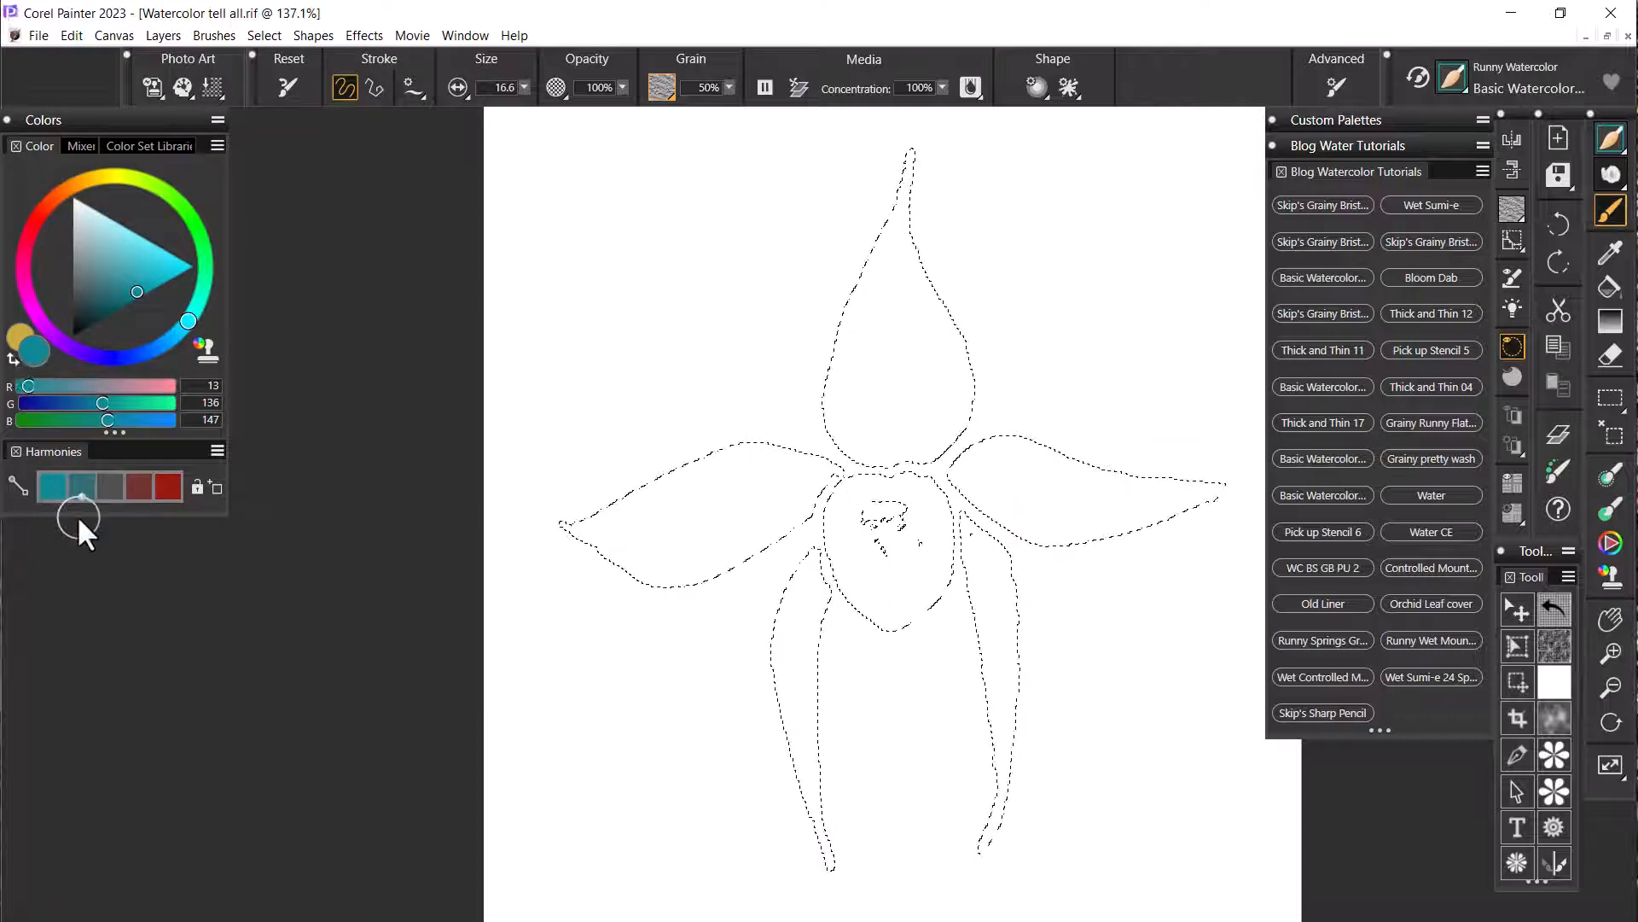
mouse_move(888, 384)
left_mouse_down()
mouse_move(868, 434)
mouse_move(935, 413)
mouse_move(879, 443)
mouse_move(924, 430)
mouse_move(890, 438)
mouse_move(862, 418)
mouse_move(884, 363)
mouse_move(846, 396)
mouse_move(850, 430)
mouse_move(845, 397)
left_mouse_up()
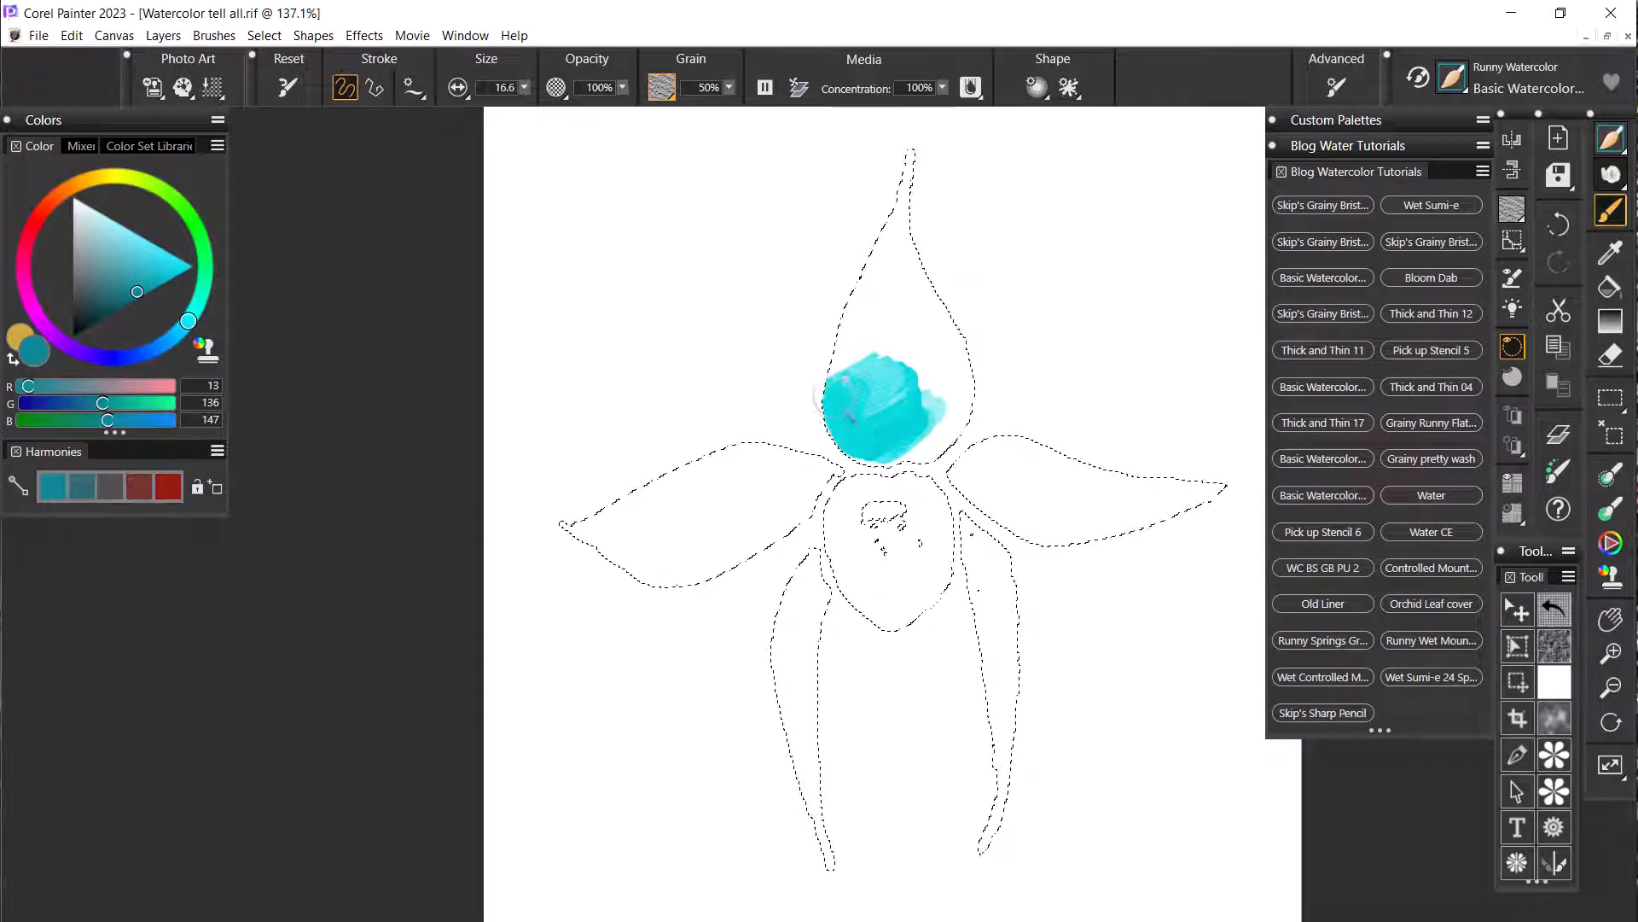
mouse_move(895, 447)
left_mouse_down()
mouse_move(951, 410)
mouse_move(920, 434)
left_mouse_up()
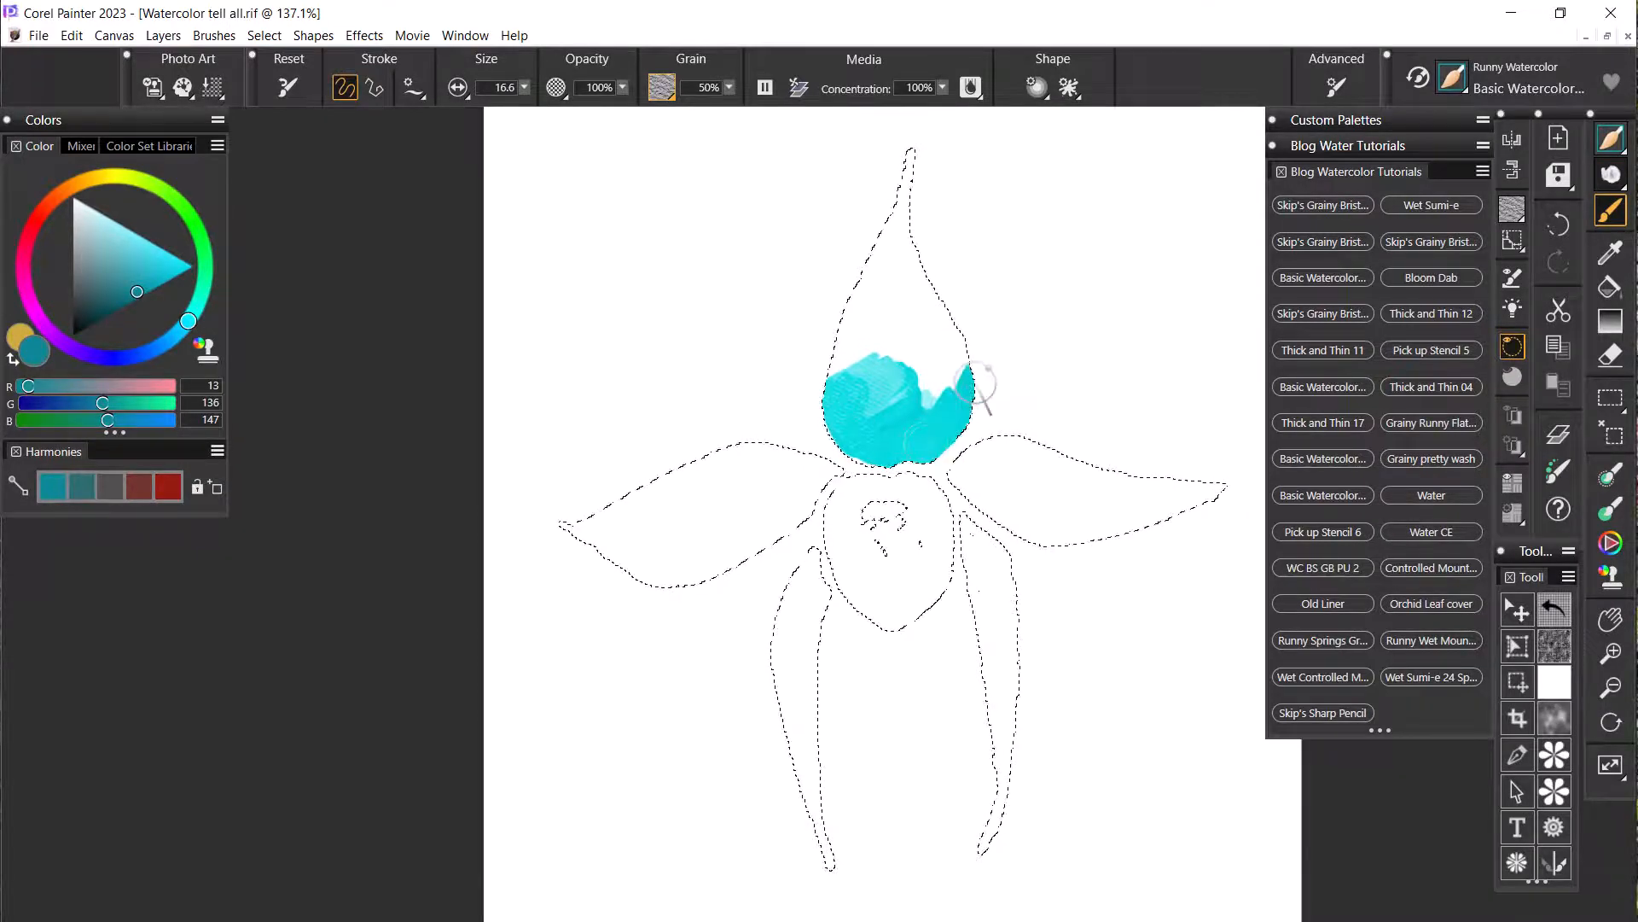
mouse_move(980, 386)
left_mouse_down()
mouse_move(942, 413)
mouse_move(954, 396)
mouse_move(879, 416)
mouse_move(905, 408)
mouse_move(879, 399)
mouse_move(913, 416)
mouse_move(882, 403)
mouse_move(878, 418)
mouse_move(835, 390)
mouse_move(842, 428)
mouse_move(878, 450)
mouse_move(944, 428)
mouse_move(961, 394)
mouse_move(931, 437)
mouse_move(873, 450)
left_mouse_up()
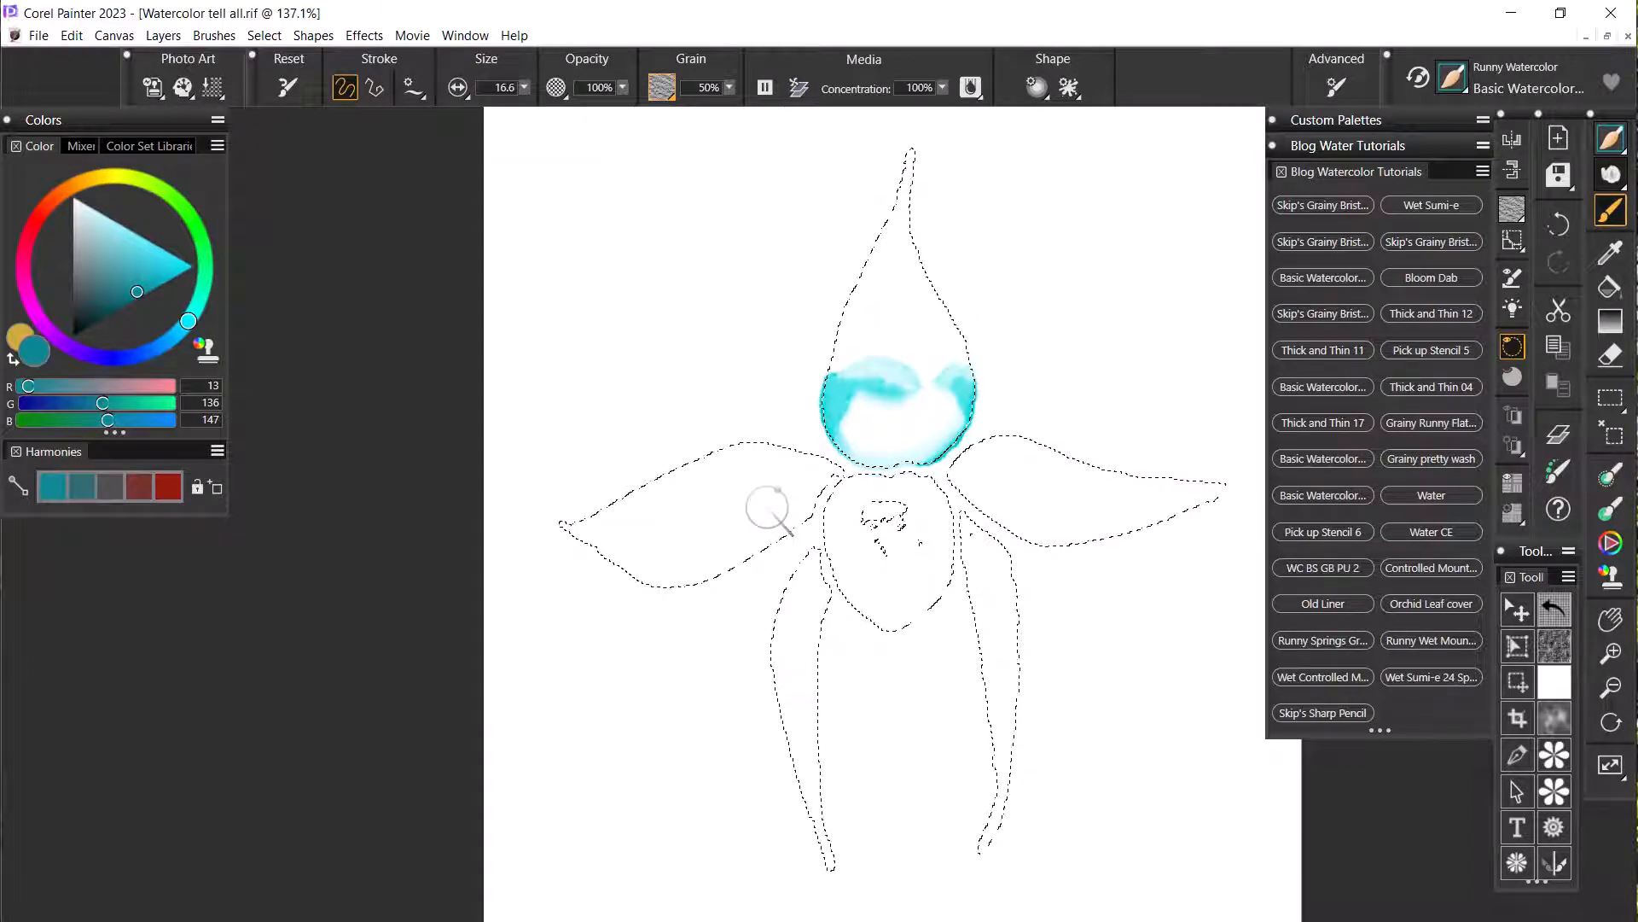
key("ctrl+z")
- Fill the upper petal with teal, rework the wet wash from base to tip with lighter strokes, and undo it
left_click(943, 431)
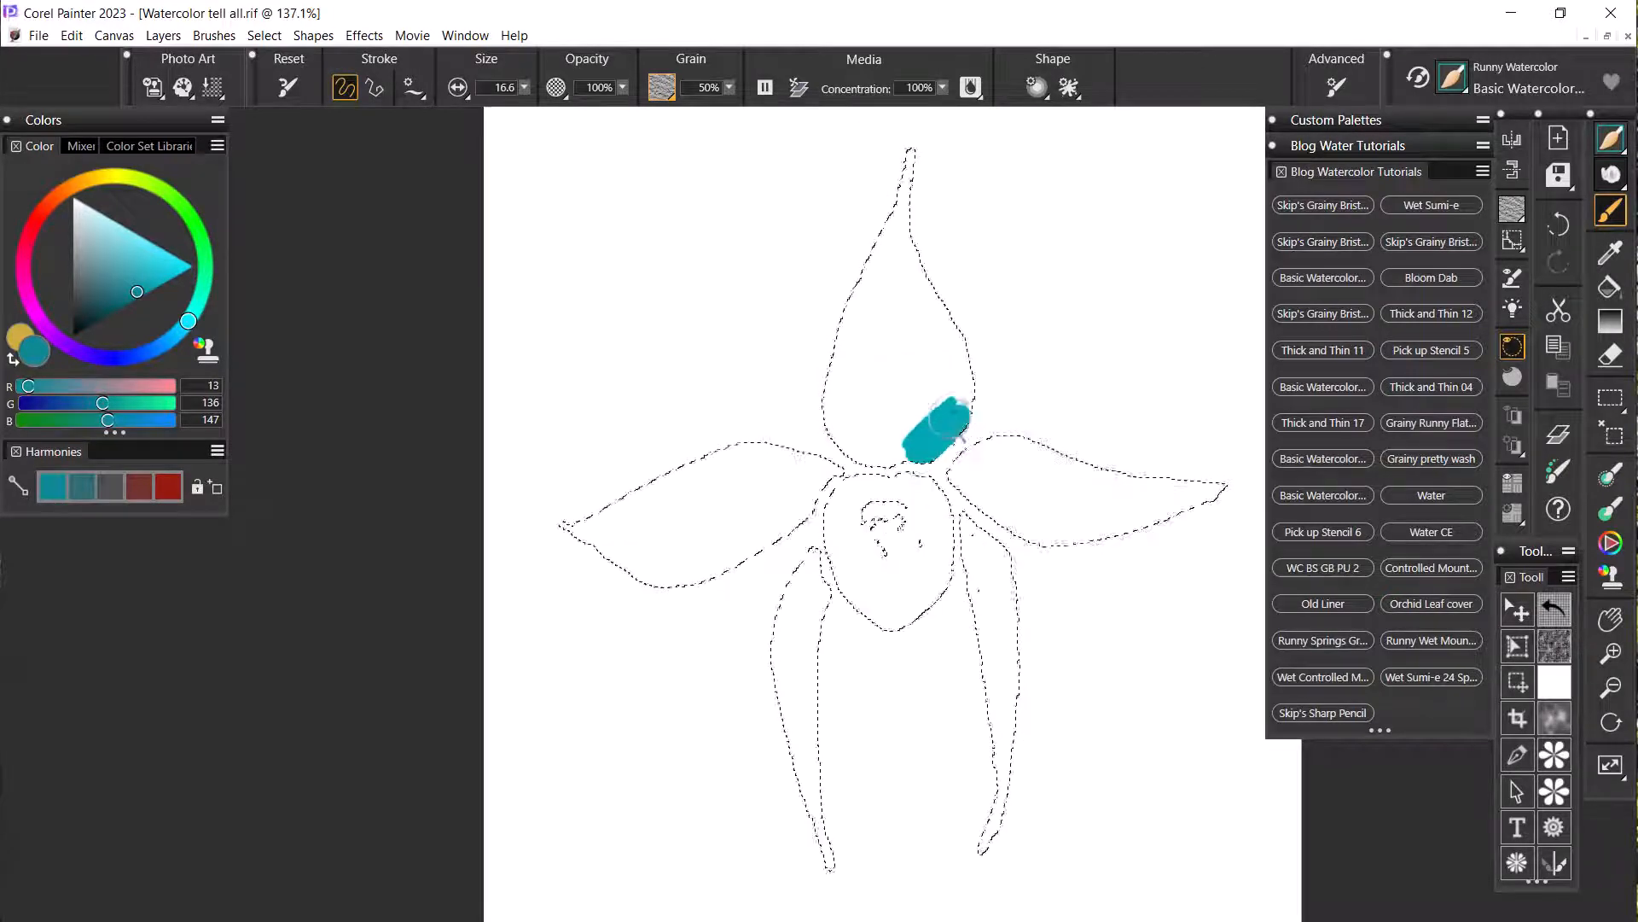
left_click_drag(947, 417, 905, 422)
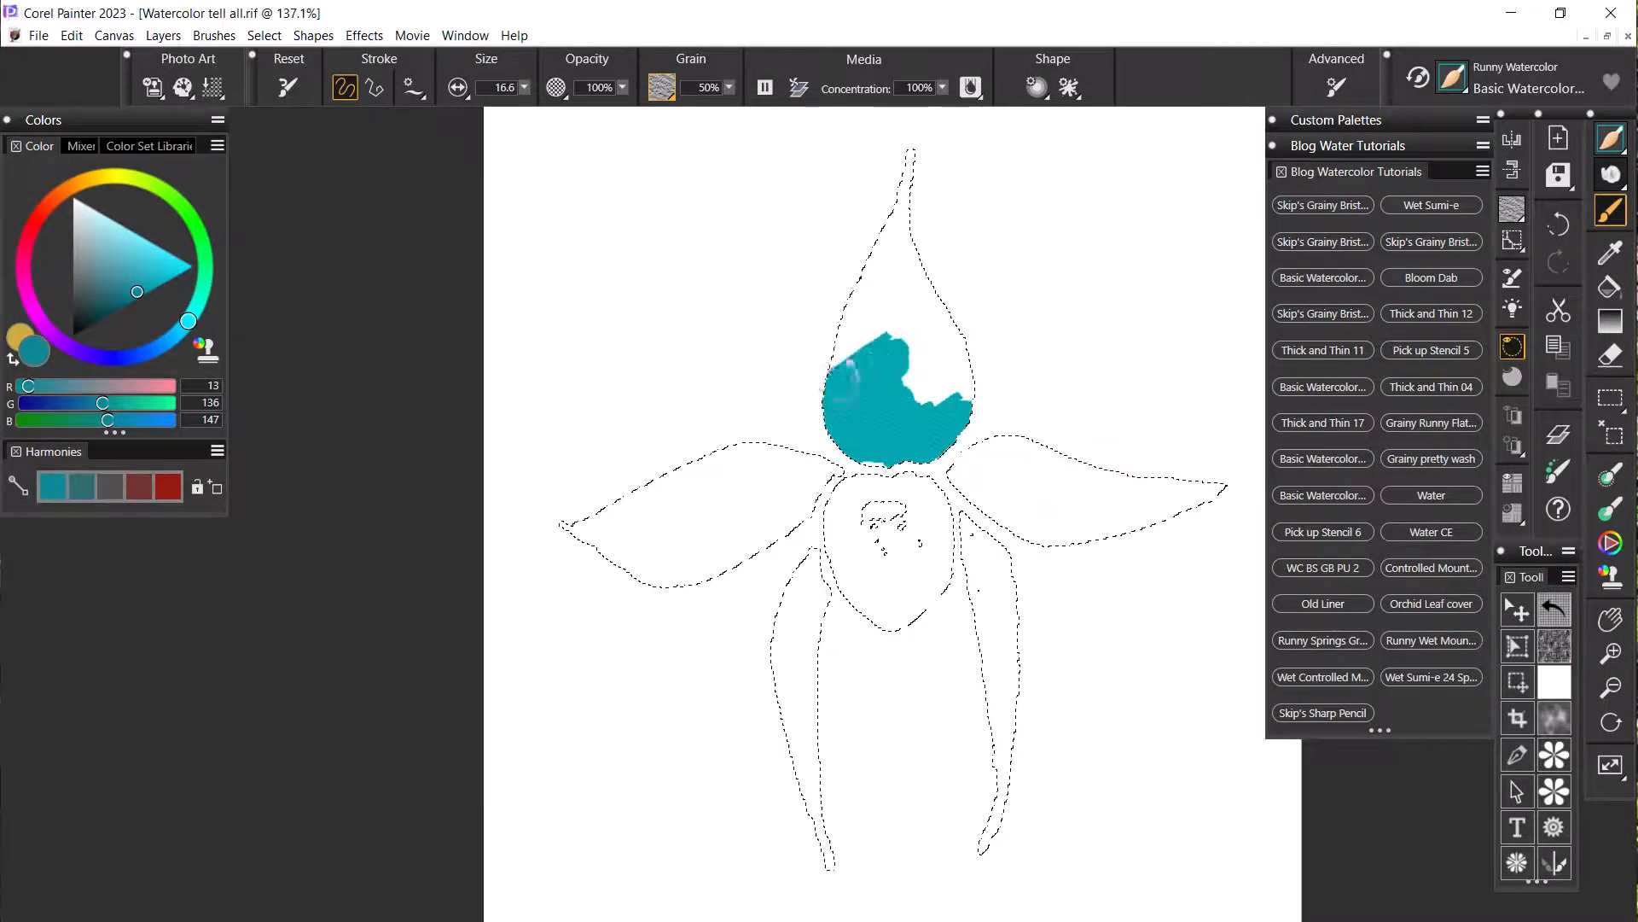
mouse_move(917, 158)
left_mouse_down()
mouse_move(889, 300)
mouse_move(913, 266)
mouse_move(915, 360)
mouse_move(927, 294)
mouse_move(921, 365)
mouse_move(944, 343)
mouse_move(924, 360)
mouse_move(955, 388)
left_mouse_up()
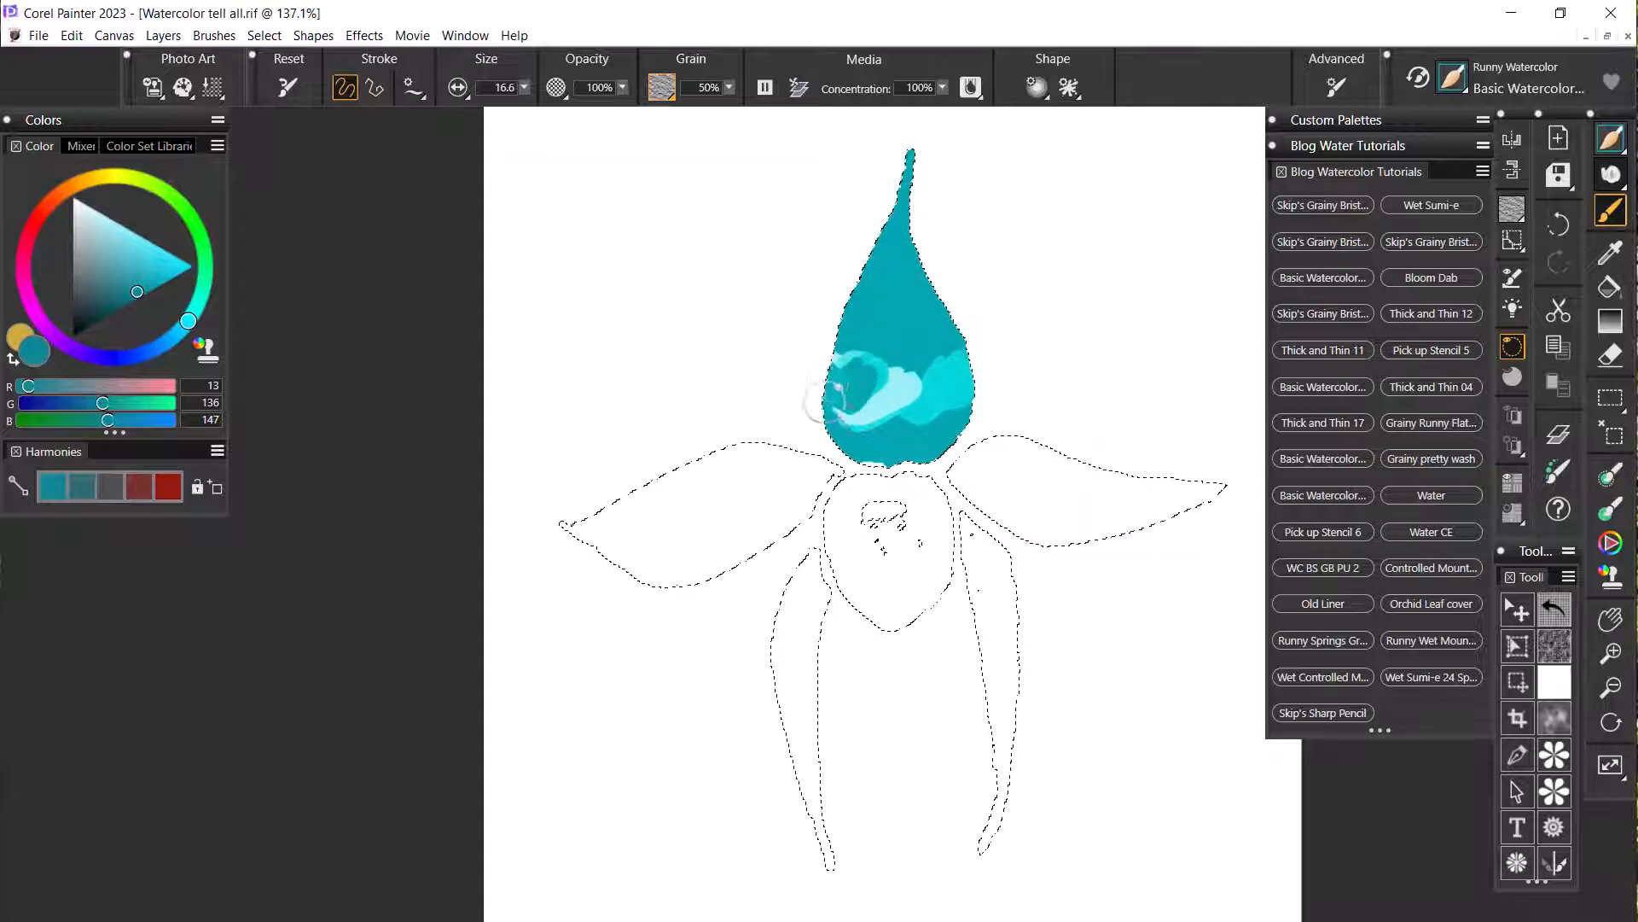
mouse_move(881, 405)
left_mouse_down()
mouse_move(949, 372)
mouse_move(853, 348)
mouse_move(942, 327)
mouse_move(871, 317)
left_mouse_up()
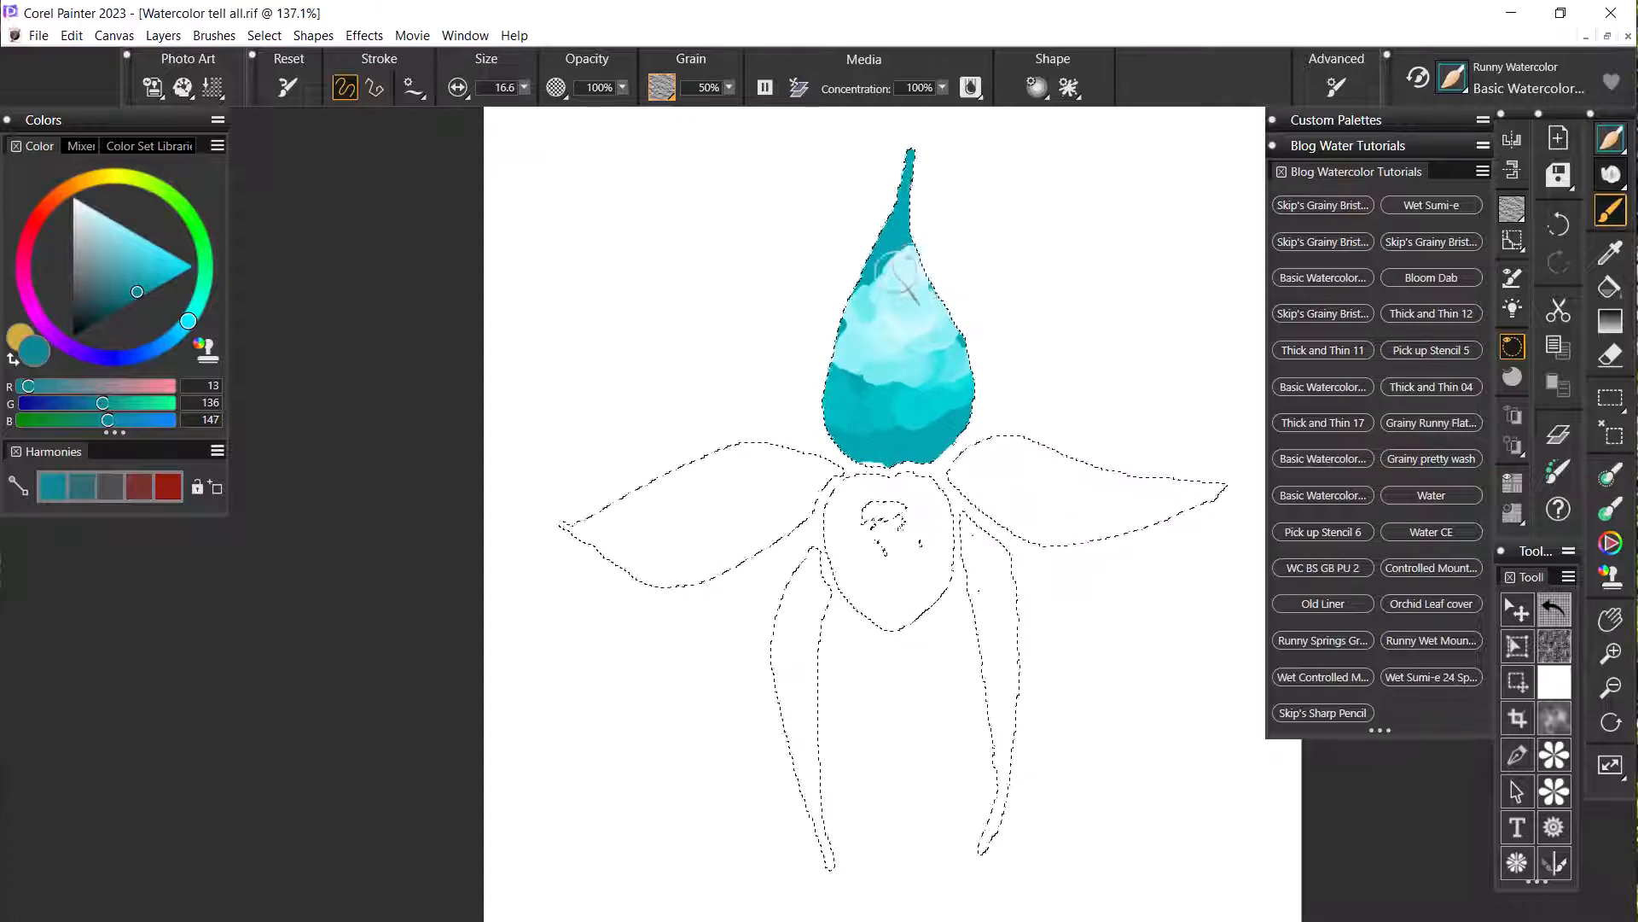
mouse_move(901, 263)
left_mouse_down()
mouse_move(909, 166)
mouse_move(917, 196)
left_mouse_up()
left_click_drag(879, 248, 850, 300)
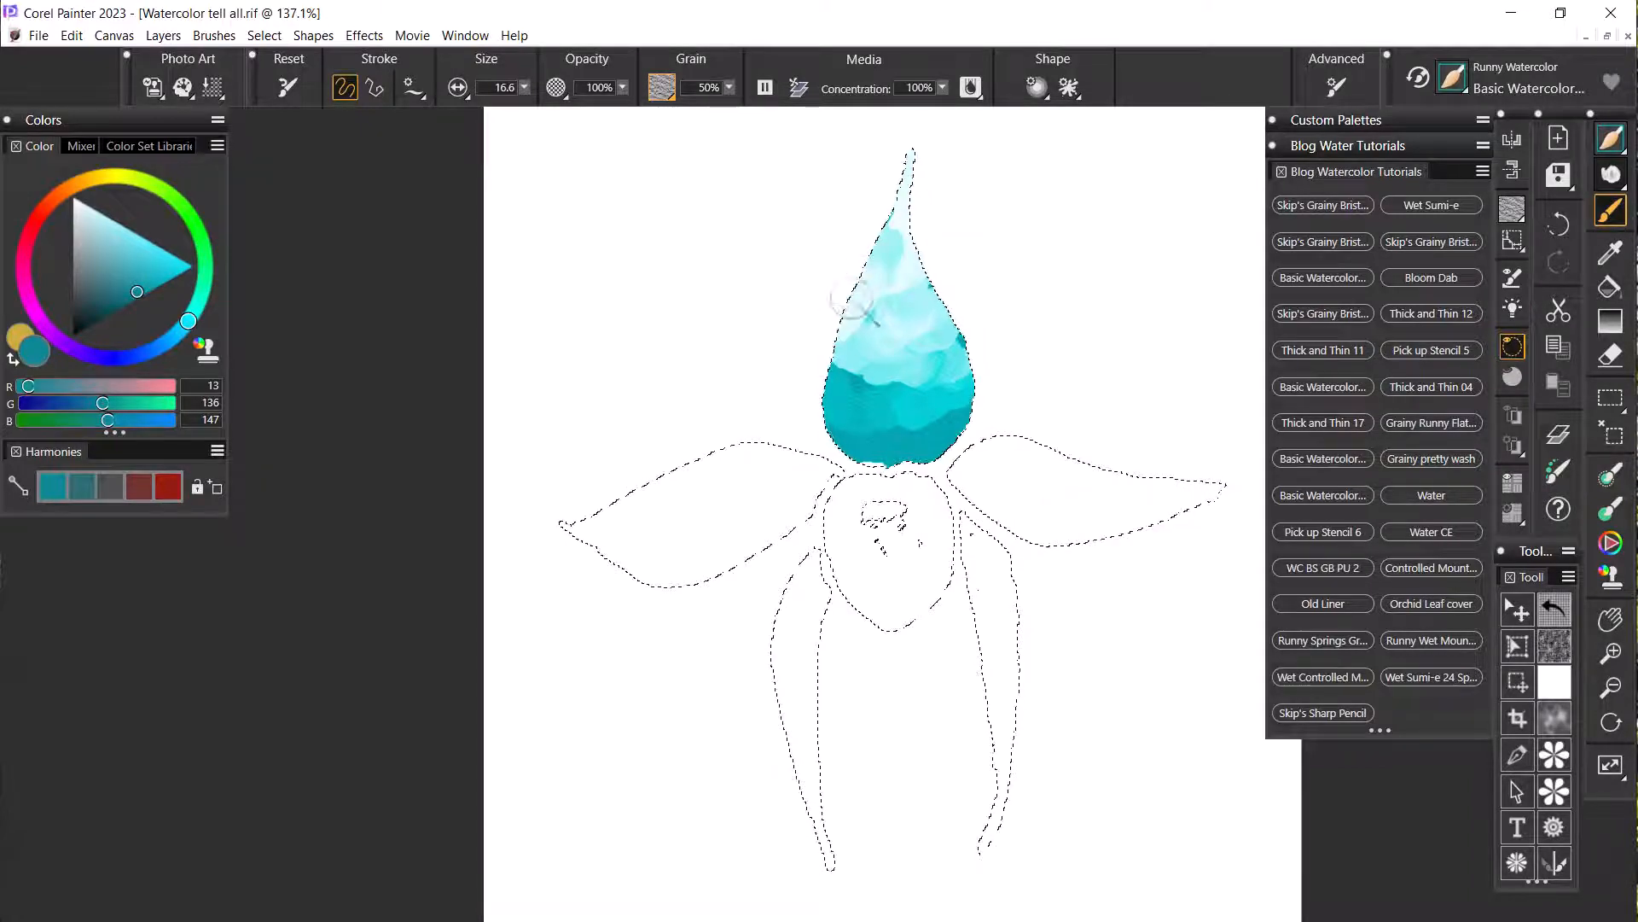
mouse_move(891, 241)
left_mouse_down()
mouse_move(927, 318)
mouse_move(893, 300)
mouse_move(861, 363)
mouse_move(859, 346)
mouse_move(857, 374)
mouse_move(874, 368)
mouse_move(839, 387)
mouse_move(891, 378)
mouse_move(915, 388)
mouse_move(908, 412)
mouse_move(931, 391)
mouse_move(904, 425)
mouse_move(948, 387)
mouse_move(942, 368)
mouse_move(929, 354)
mouse_move(912, 371)
mouse_move(897, 346)
mouse_move(885, 373)
mouse_move(863, 335)
mouse_move(845, 378)
mouse_move(951, 348)
mouse_move(891, 365)
mouse_move(900, 342)
mouse_move(872, 344)
mouse_move(867, 325)
mouse_move(852, 363)
mouse_move(865, 382)
mouse_move(878, 363)
mouse_move(874, 396)
mouse_move(933, 387)
mouse_move(895, 417)
mouse_move(872, 408)
mouse_move(917, 402)
mouse_move(958, 427)
left_mouse_up()
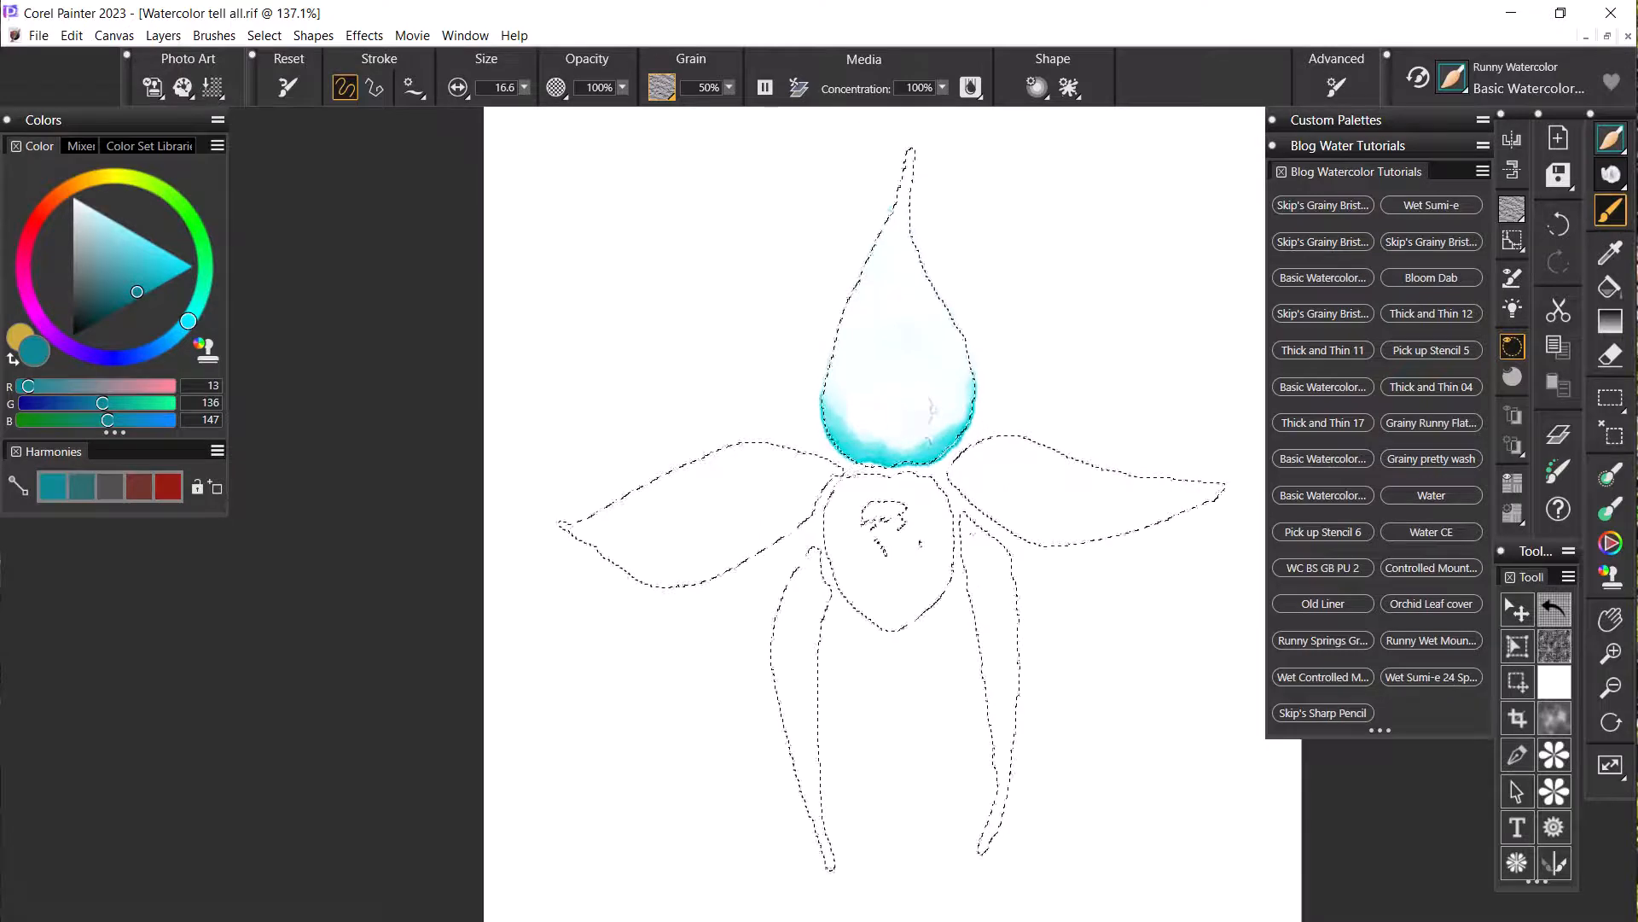
key("ctrl+z")
- Fill the whole upper petal with a flat teal wash from its base to its pointed tip
left_click(851, 424)
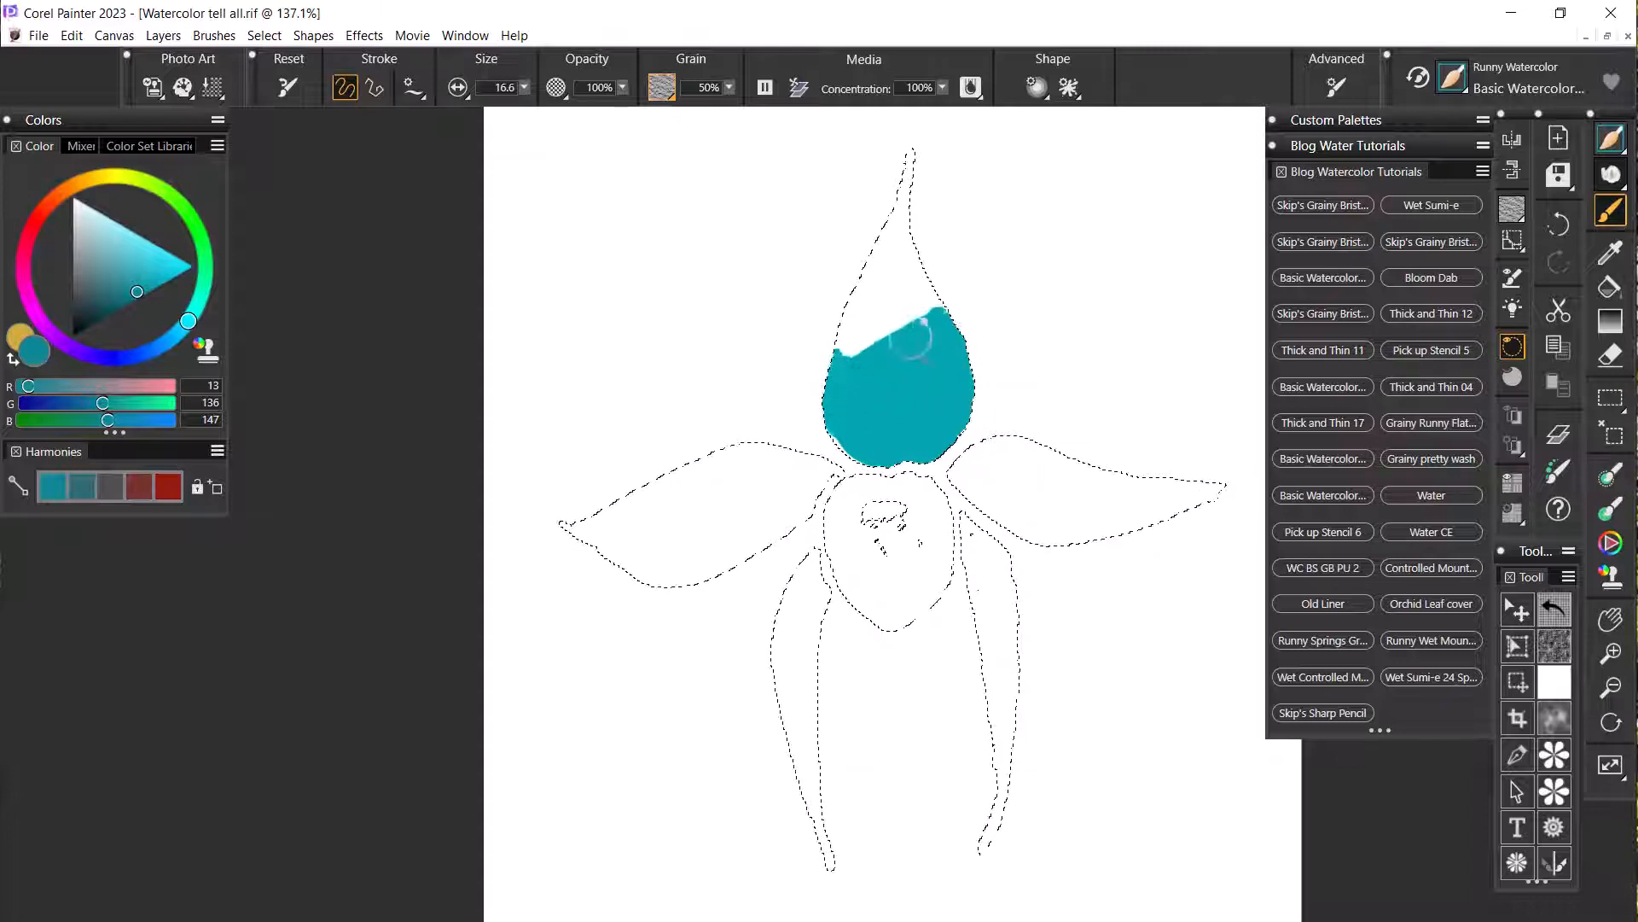
mouse_move(932, 263)
left_mouse_down()
mouse_move(876, 256)
mouse_move(896, 226)
left_mouse_up()
left_click_drag(911, 168, 914, 180)
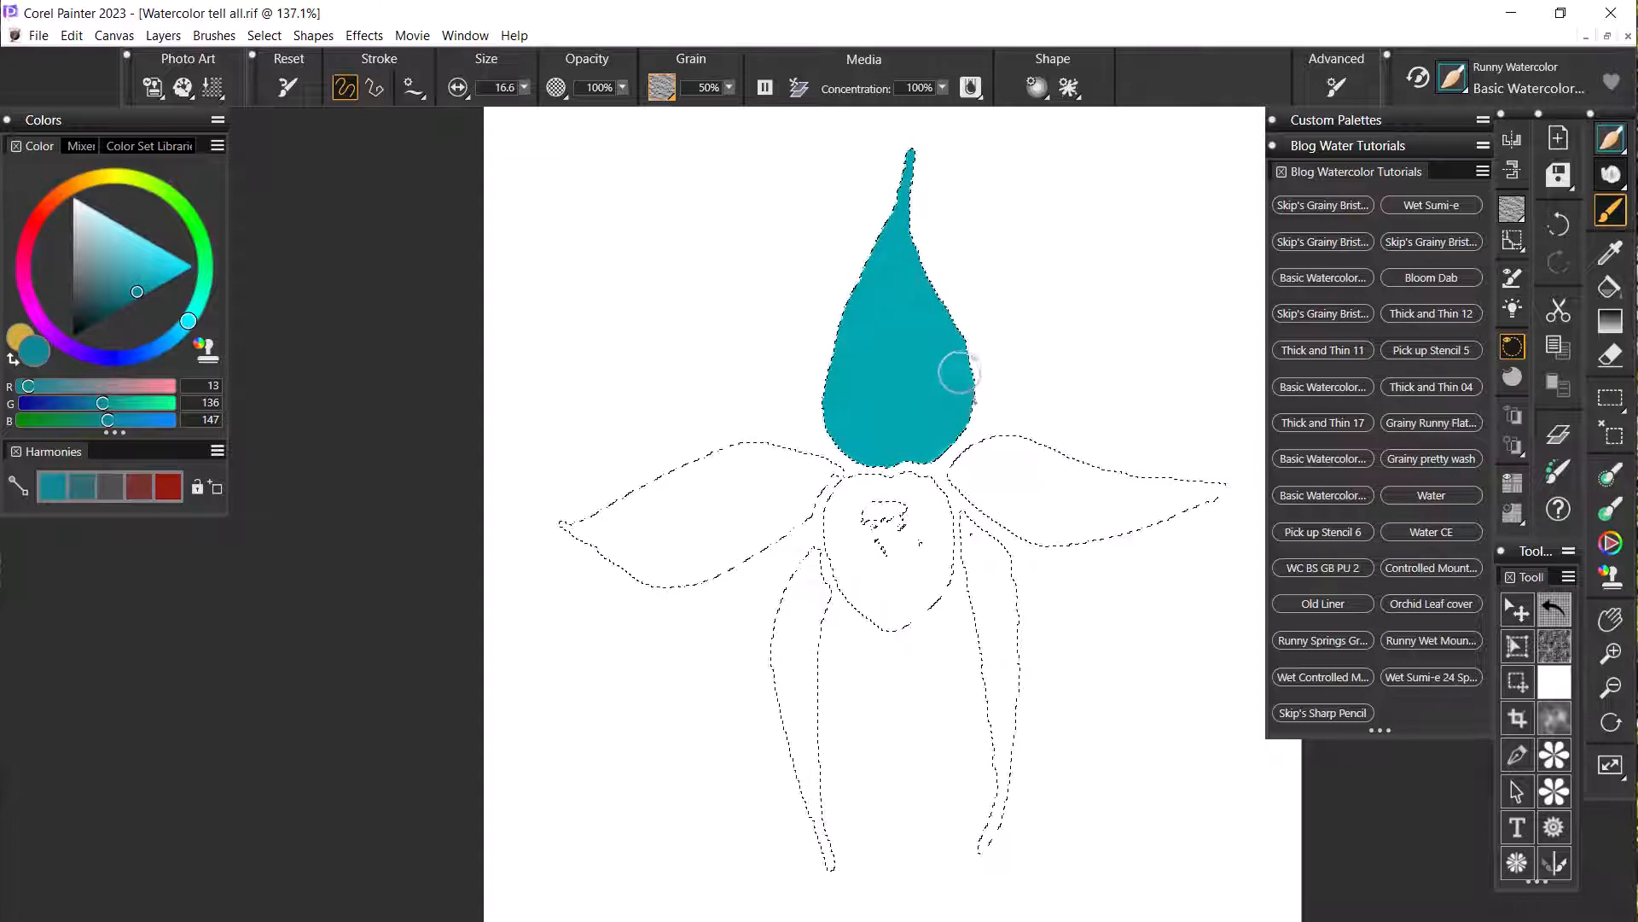
- Rework the upper petal's teal wash with overlapping strokes, lightening the tip and centre and keeping the base and edges darker
mouse_move(933, 399)
left_mouse_down()
mouse_move(954, 372)
mouse_move(943, 399)
mouse_move(951, 377)
mouse_move(918, 394)
mouse_move(935, 377)
mouse_move(962, 397)
mouse_move(943, 406)
mouse_move(896, 415)
mouse_move(873, 400)
mouse_move(888, 402)
mouse_move(865, 371)
mouse_move(914, 362)
mouse_move(894, 304)
left_mouse_up()
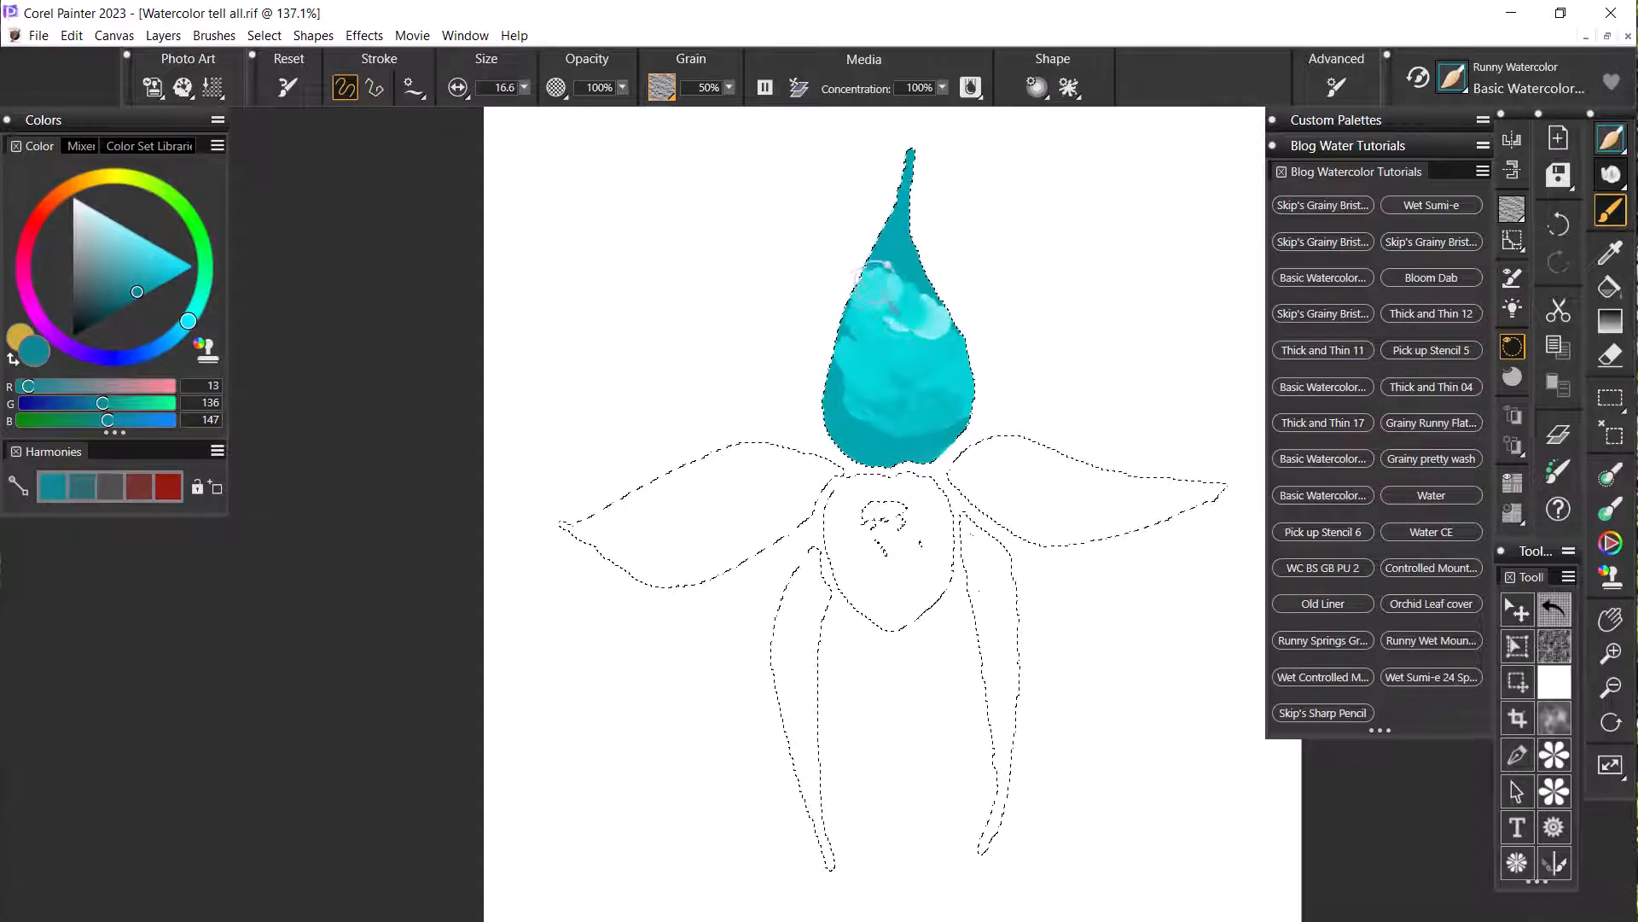
left_click_drag(887, 253, 914, 162)
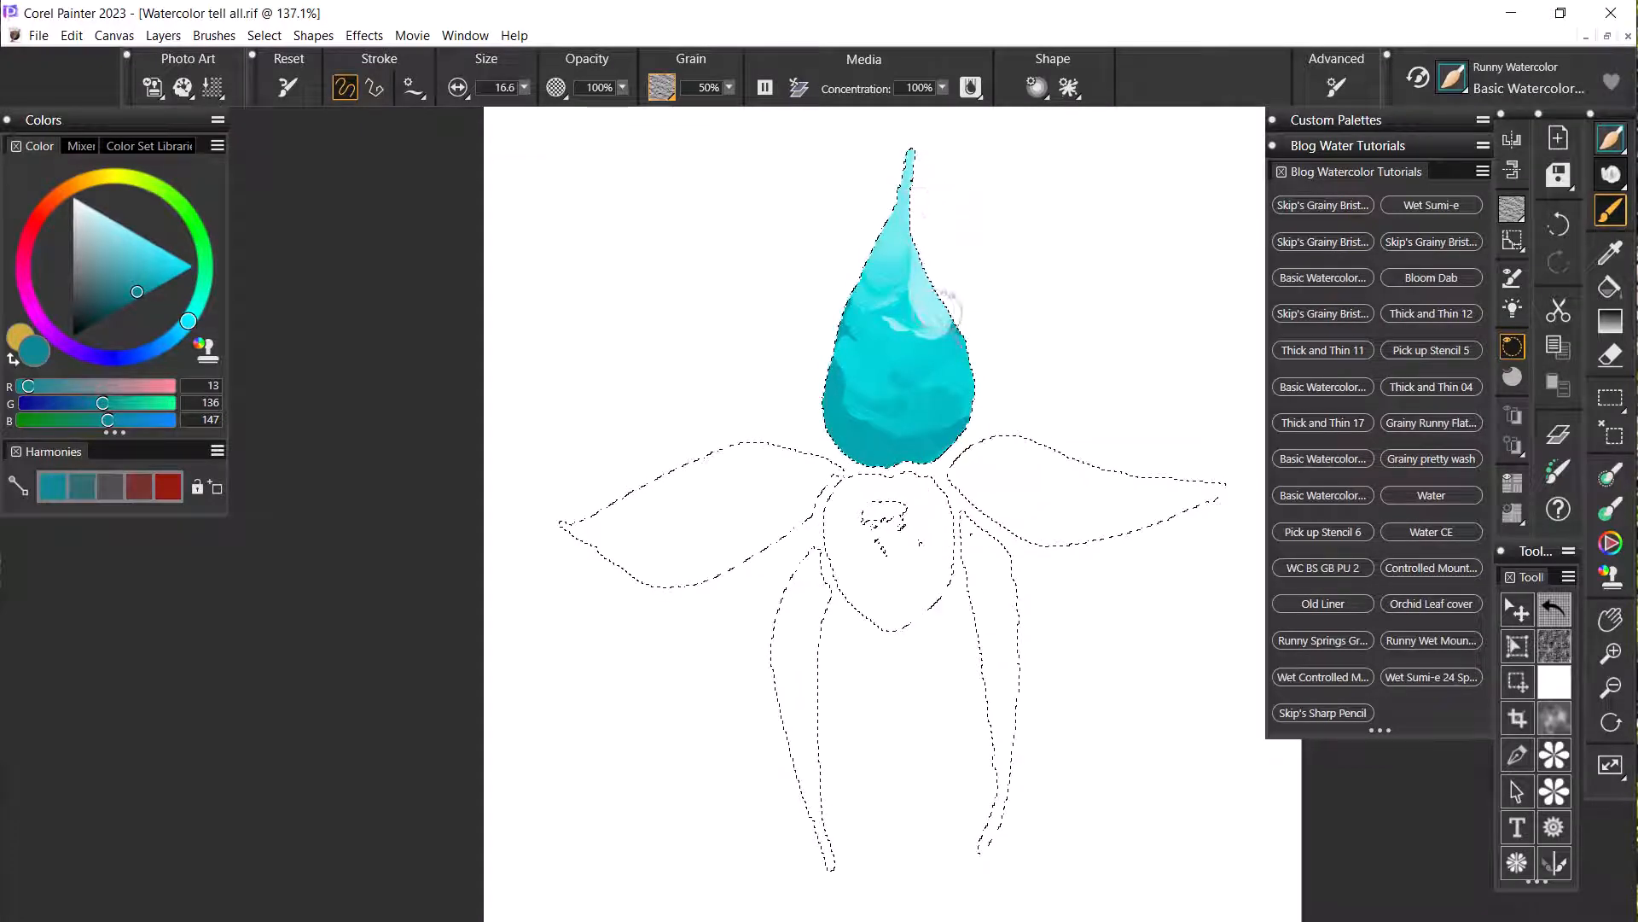
left_click_drag(948, 308, 918, 297)
mouse_move(905, 229)
left_mouse_down()
mouse_move(845, 318)
mouse_move(886, 340)
mouse_move(896, 327)
mouse_move(906, 380)
left_mouse_up()
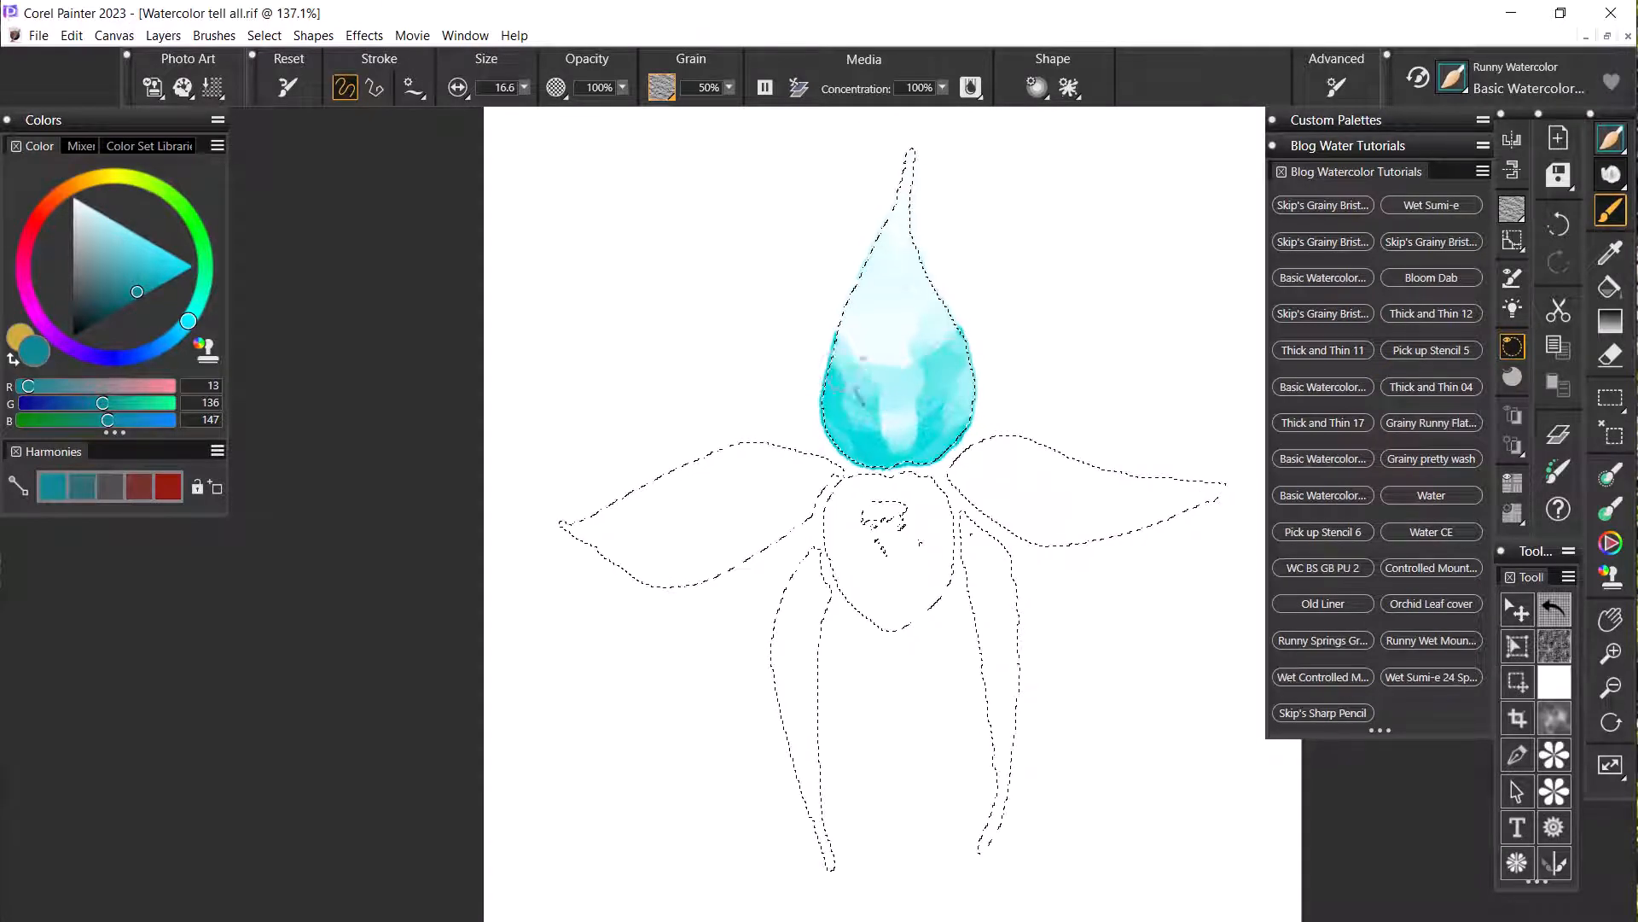
mouse_move(942, 408)
left_mouse_down()
mouse_move(907, 427)
mouse_move(920, 425)
mouse_move(858, 381)
mouse_move(892, 383)
mouse_move(914, 413)
left_mouse_up()
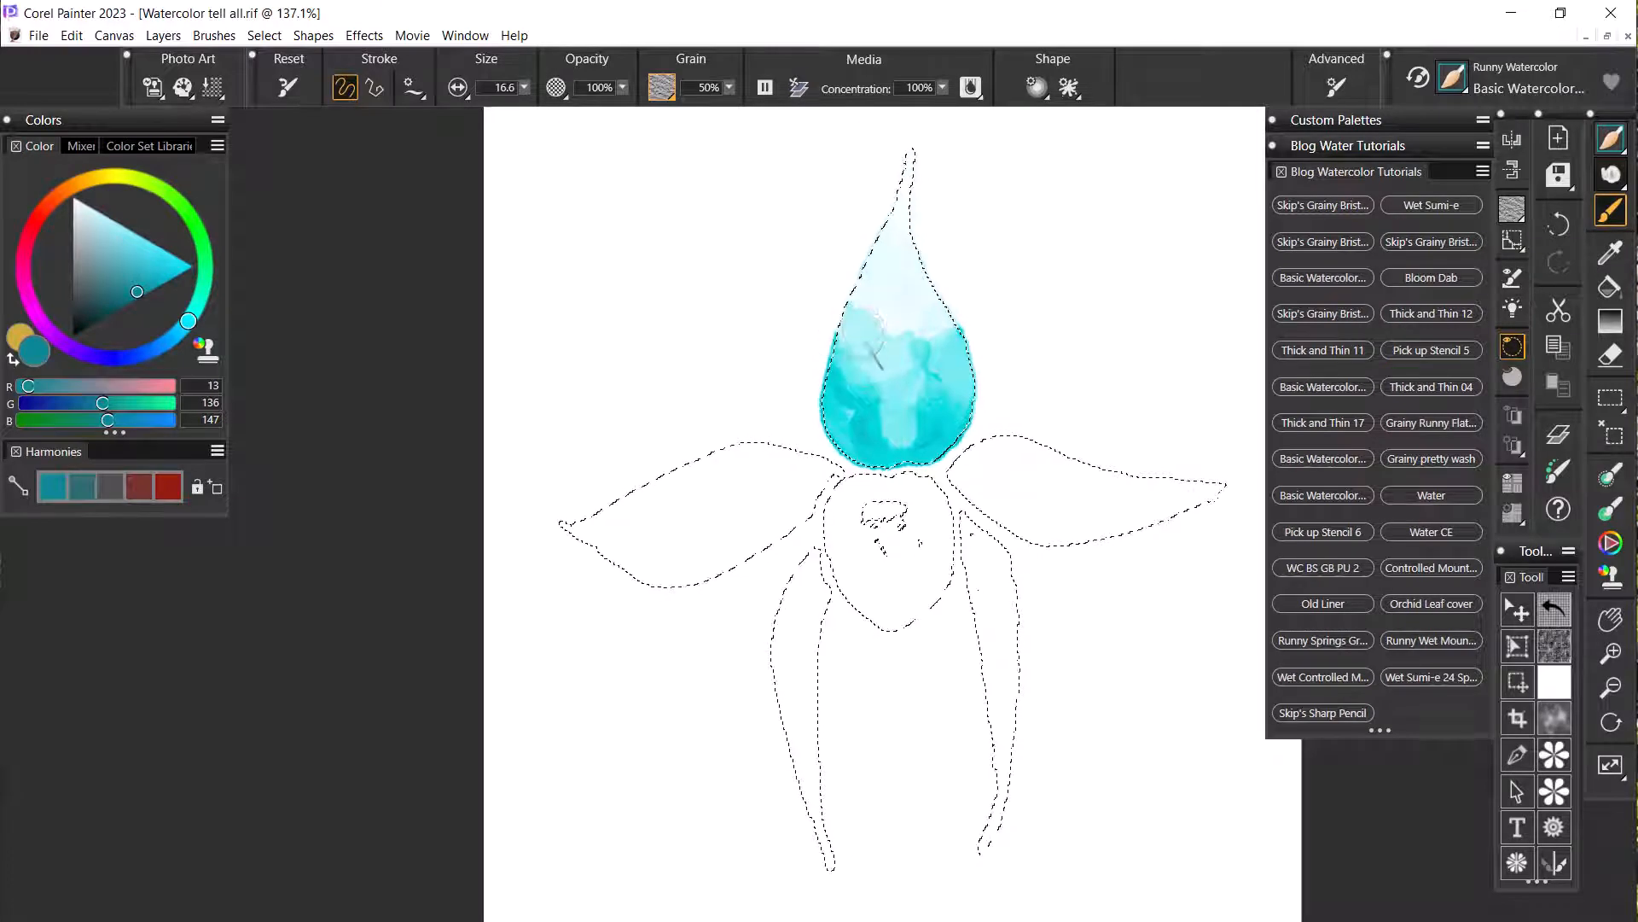
left_click_drag(877, 356, 930, 341)
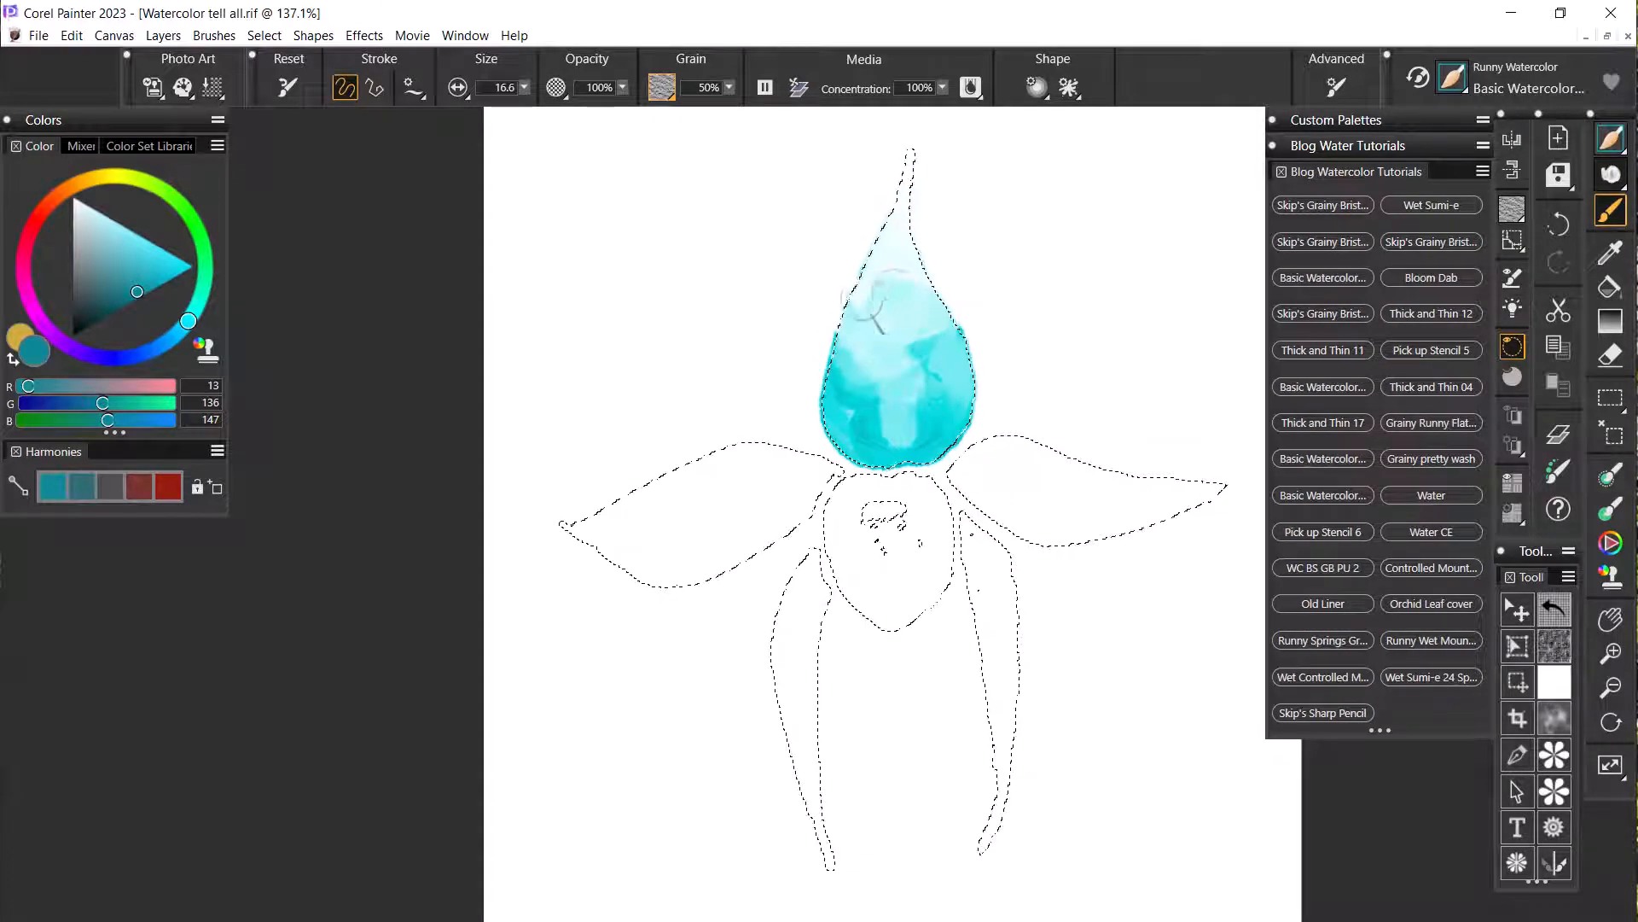
left_click_drag(918, 223, 919, 151)
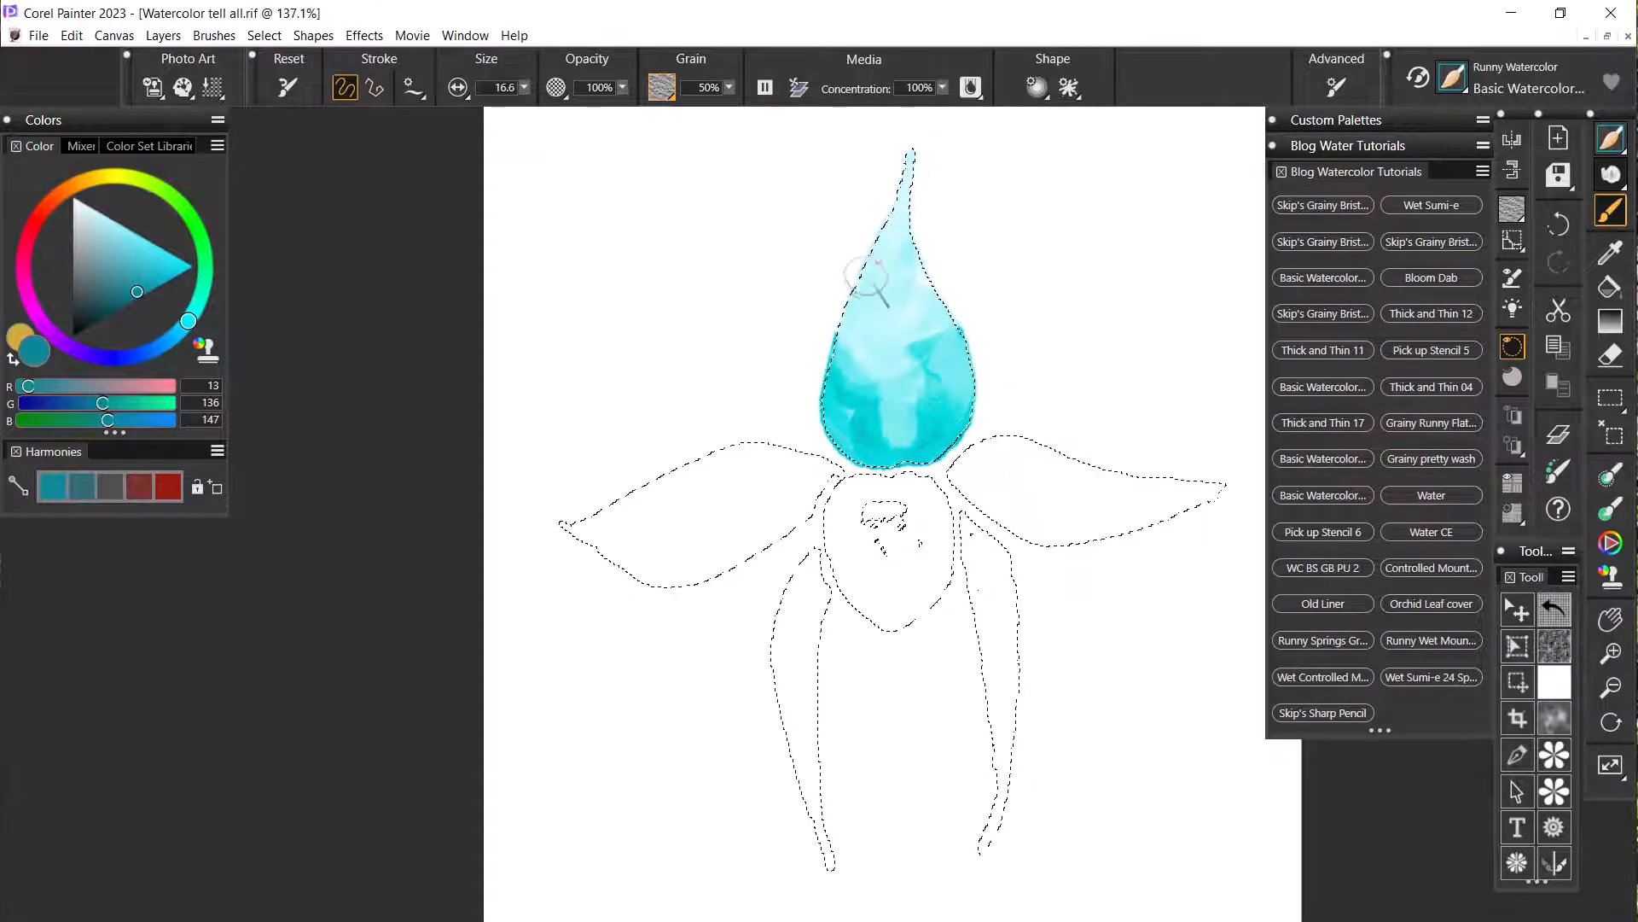
mouse_move(868, 274)
left_mouse_down()
mouse_move(918, 270)
mouse_move(973, 317)
left_mouse_up()
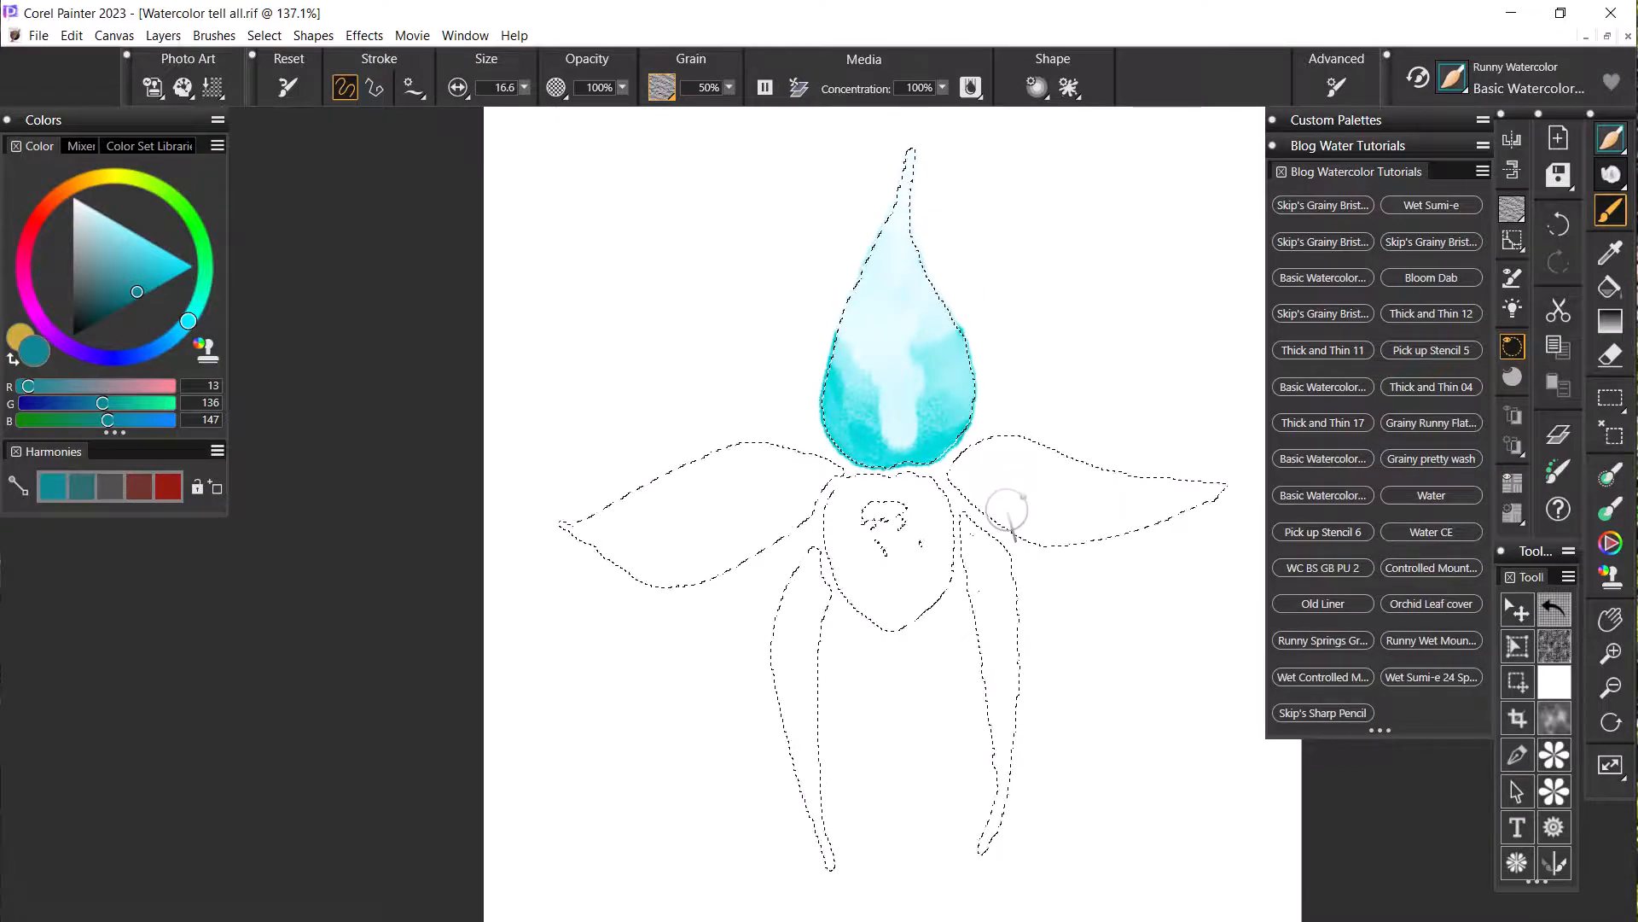
- Swap to the golden yellow colour and glaze it over the upper petal's teal wash from base to tip
left_click(15, 360)
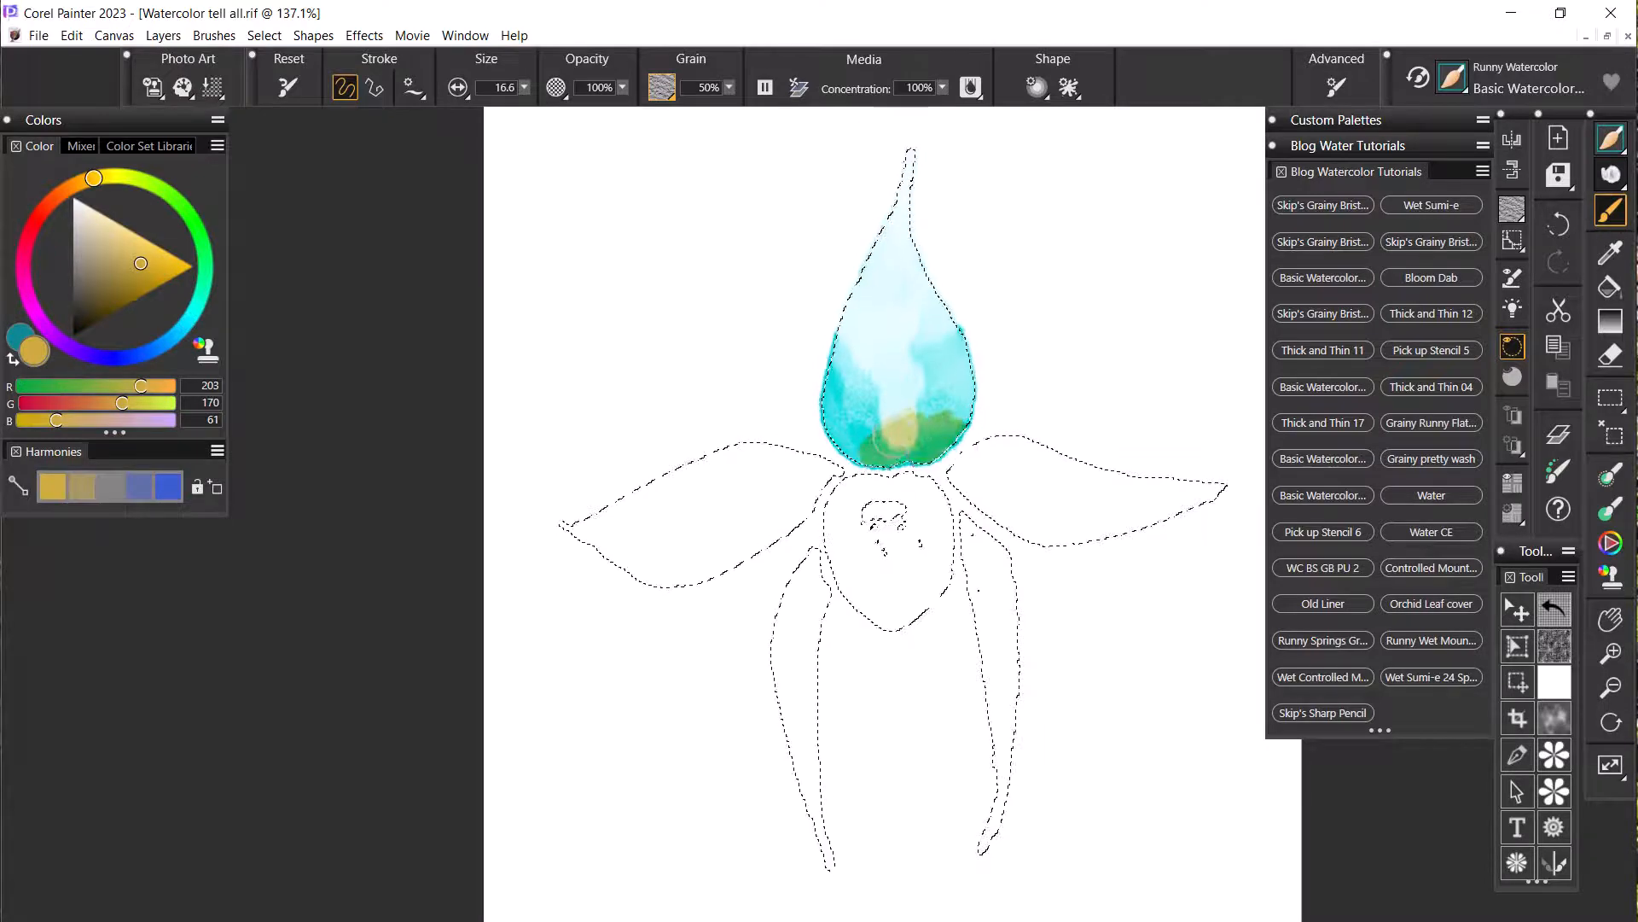
left_click_drag(879, 435, 854, 415)
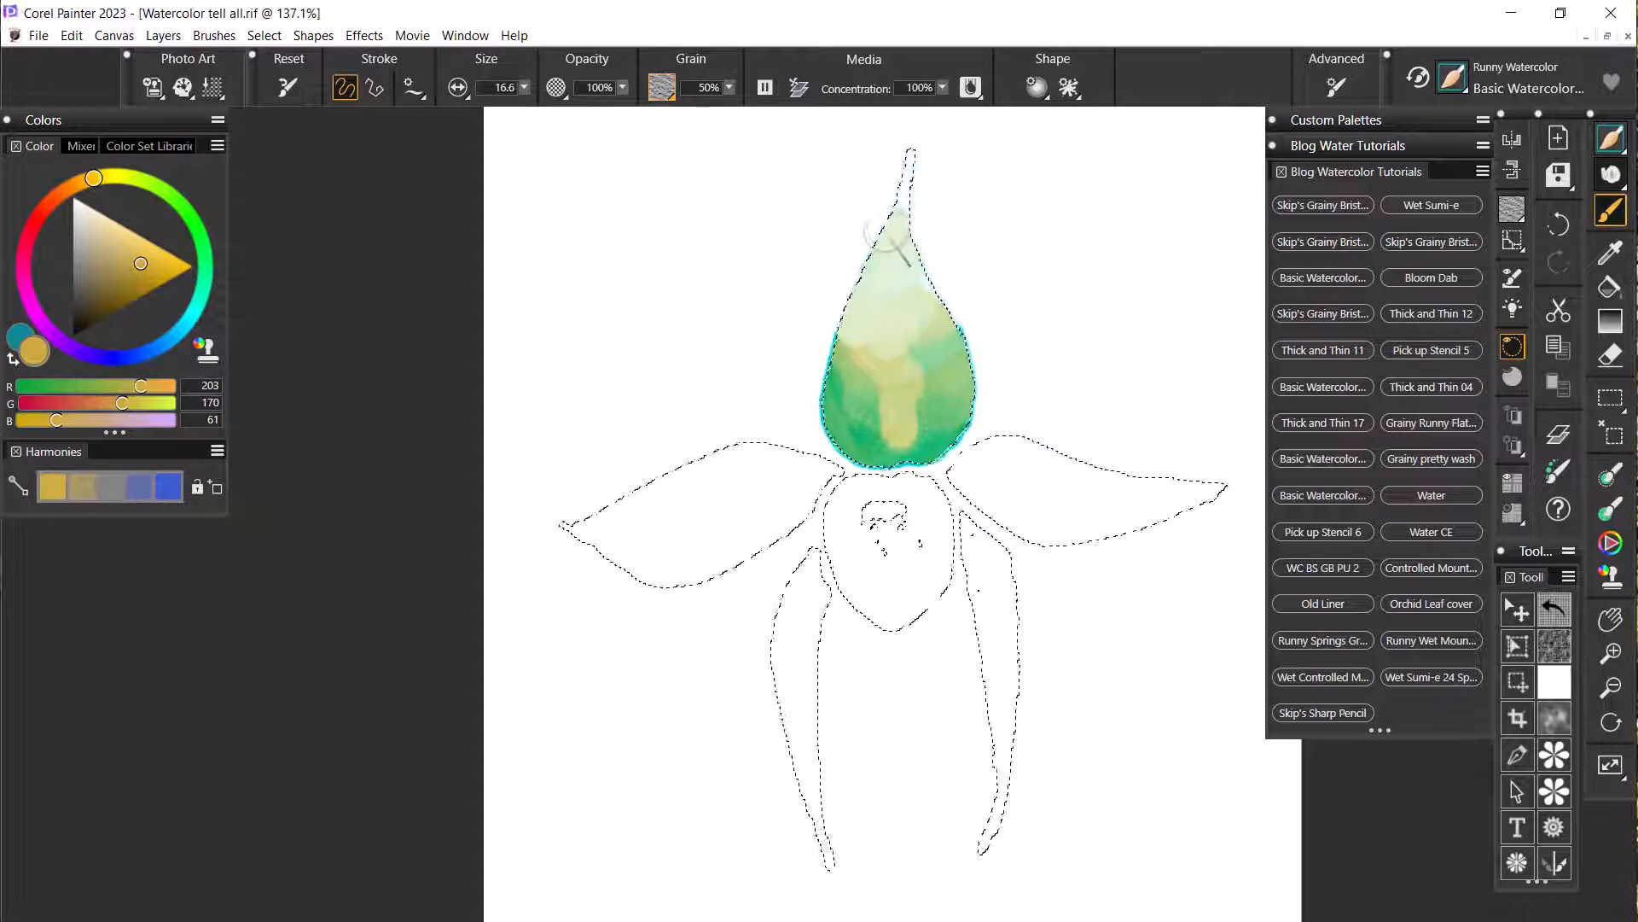
left_click_drag(904, 183, 911, 155)
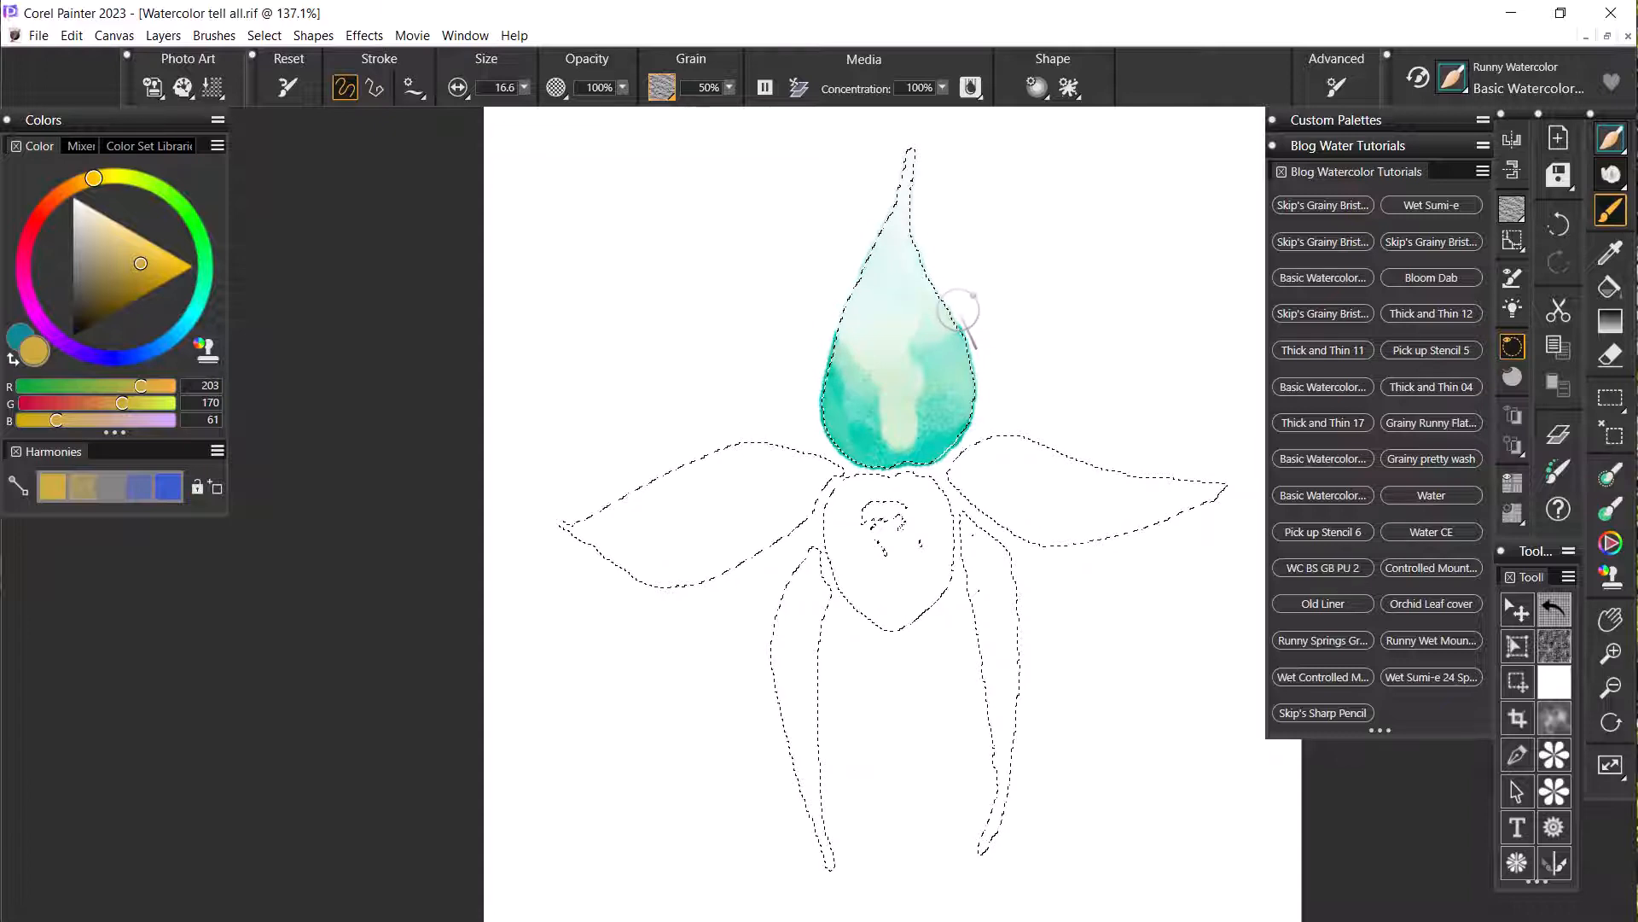
- Swap to teal, pause diffusion, and fill the right side petal, layering lighter strokes toward its tip and lower edge
left_click(13, 358)
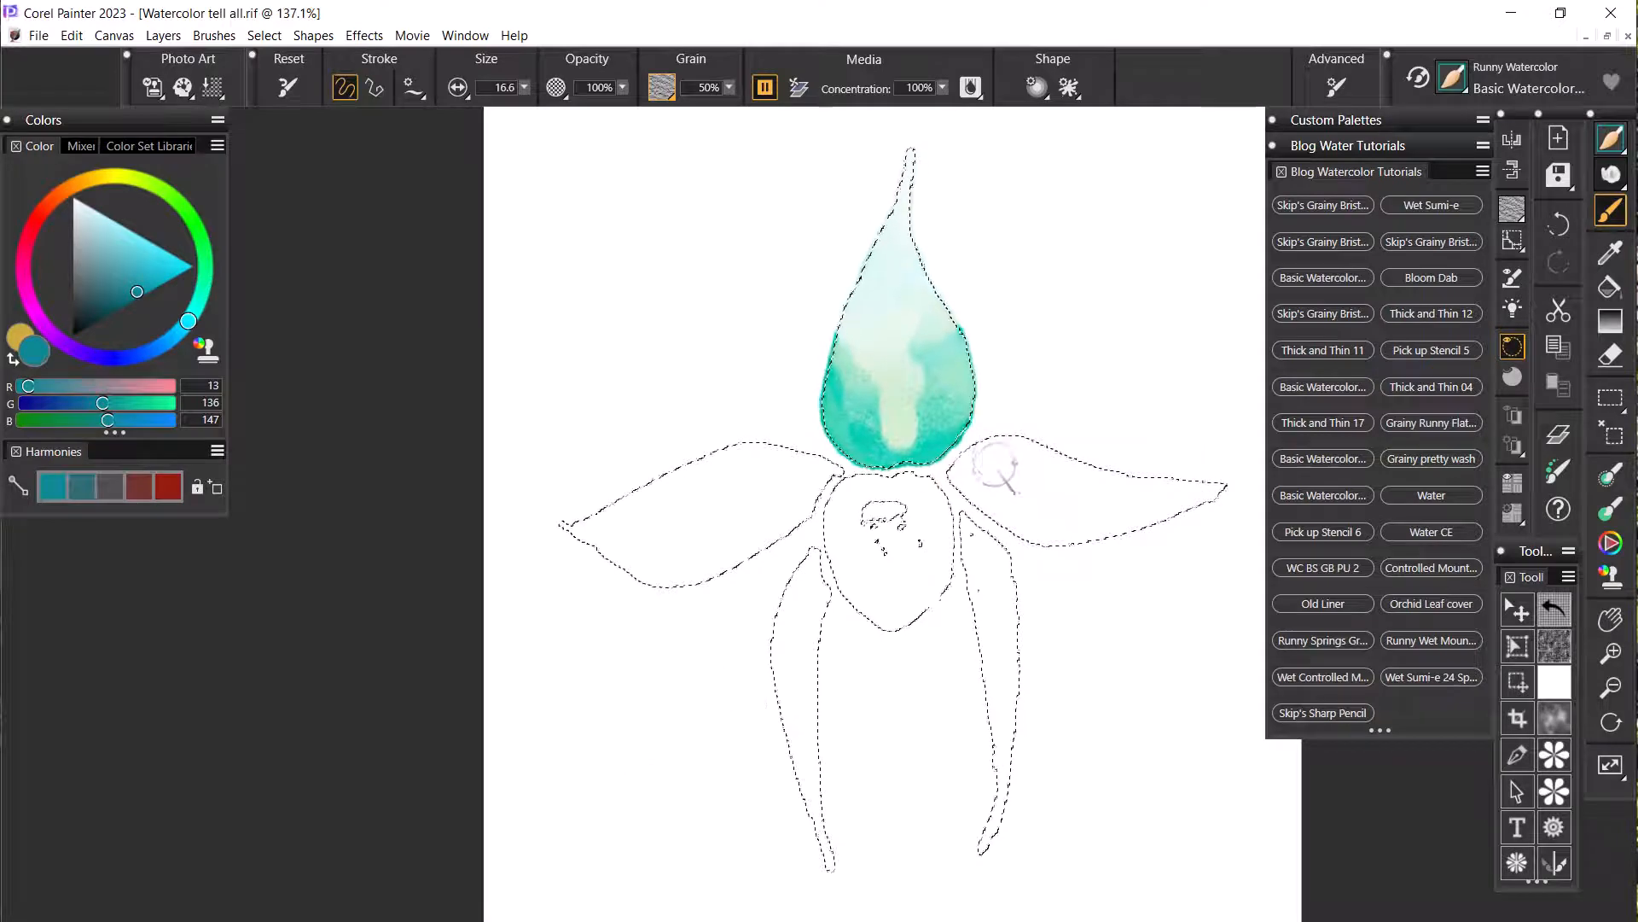
mouse_move(1000, 445)
left_mouse_down()
mouse_move(956, 479)
mouse_move(1022, 452)
mouse_move(1005, 457)
mouse_move(1035, 454)
mouse_move(1048, 479)
mouse_move(990, 495)
left_mouse_up()
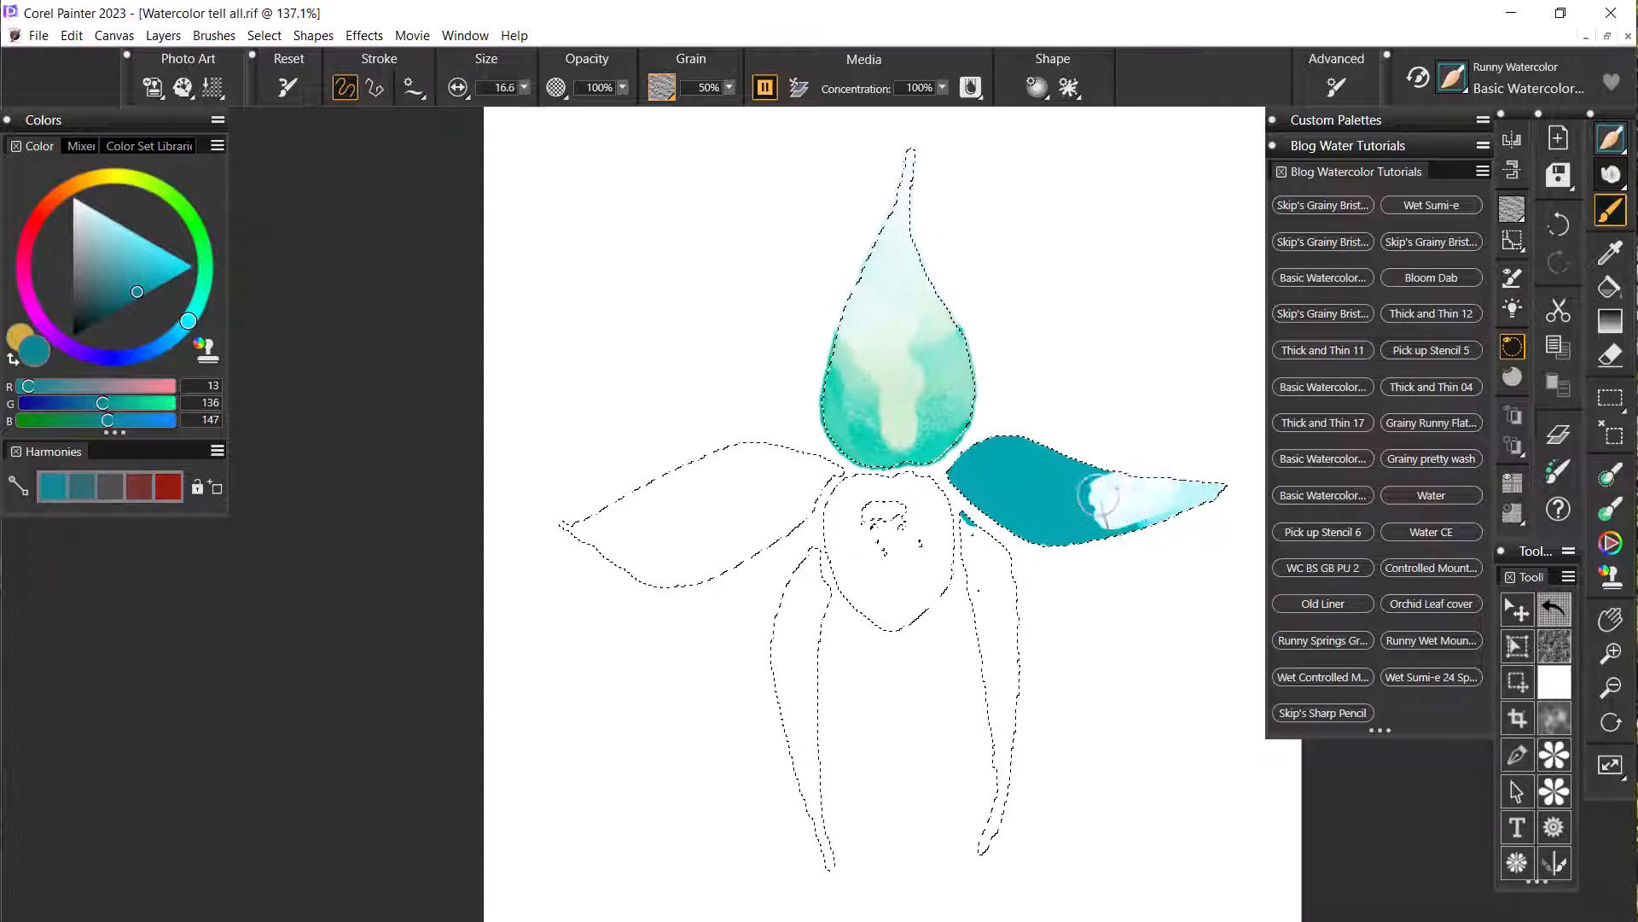
mouse_move(1107, 488)
left_mouse_down()
mouse_move(1169, 481)
mouse_move(1097, 494)
mouse_move(1030, 482)
mouse_move(1058, 471)
mouse_move(1015, 459)
left_mouse_up()
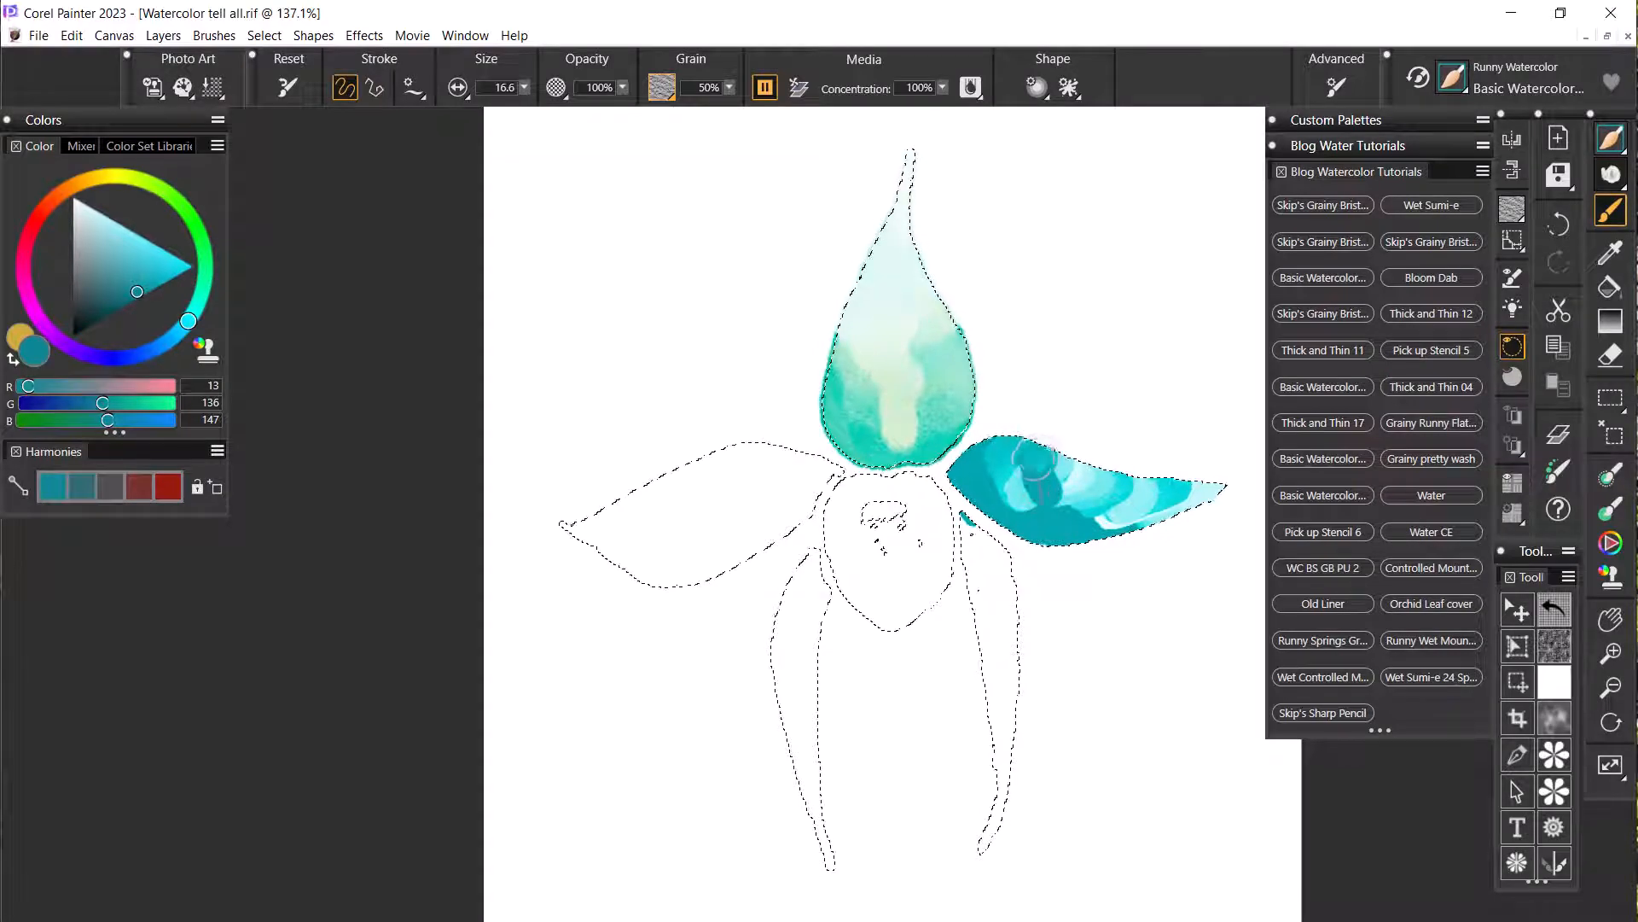
left_click_drag(1016, 465, 1012, 489)
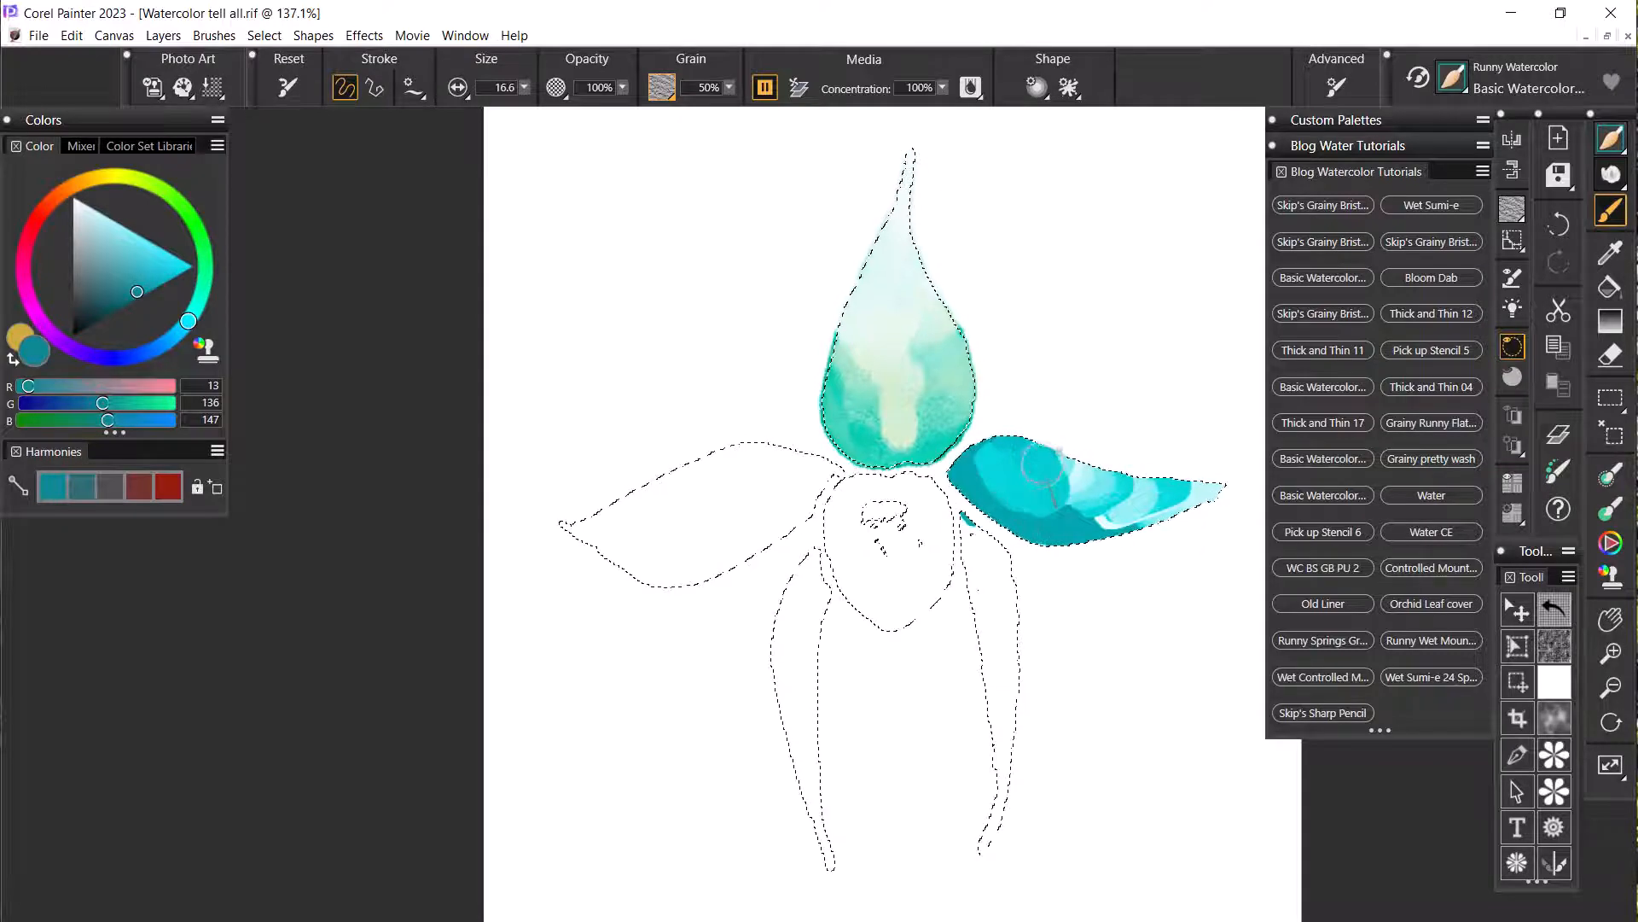
mouse_move(1081, 481)
left_mouse_down()
mouse_move(1114, 506)
mouse_move(1119, 491)
mouse_move(1212, 487)
left_mouse_up()
left_click_drag(1027, 513, 992, 510)
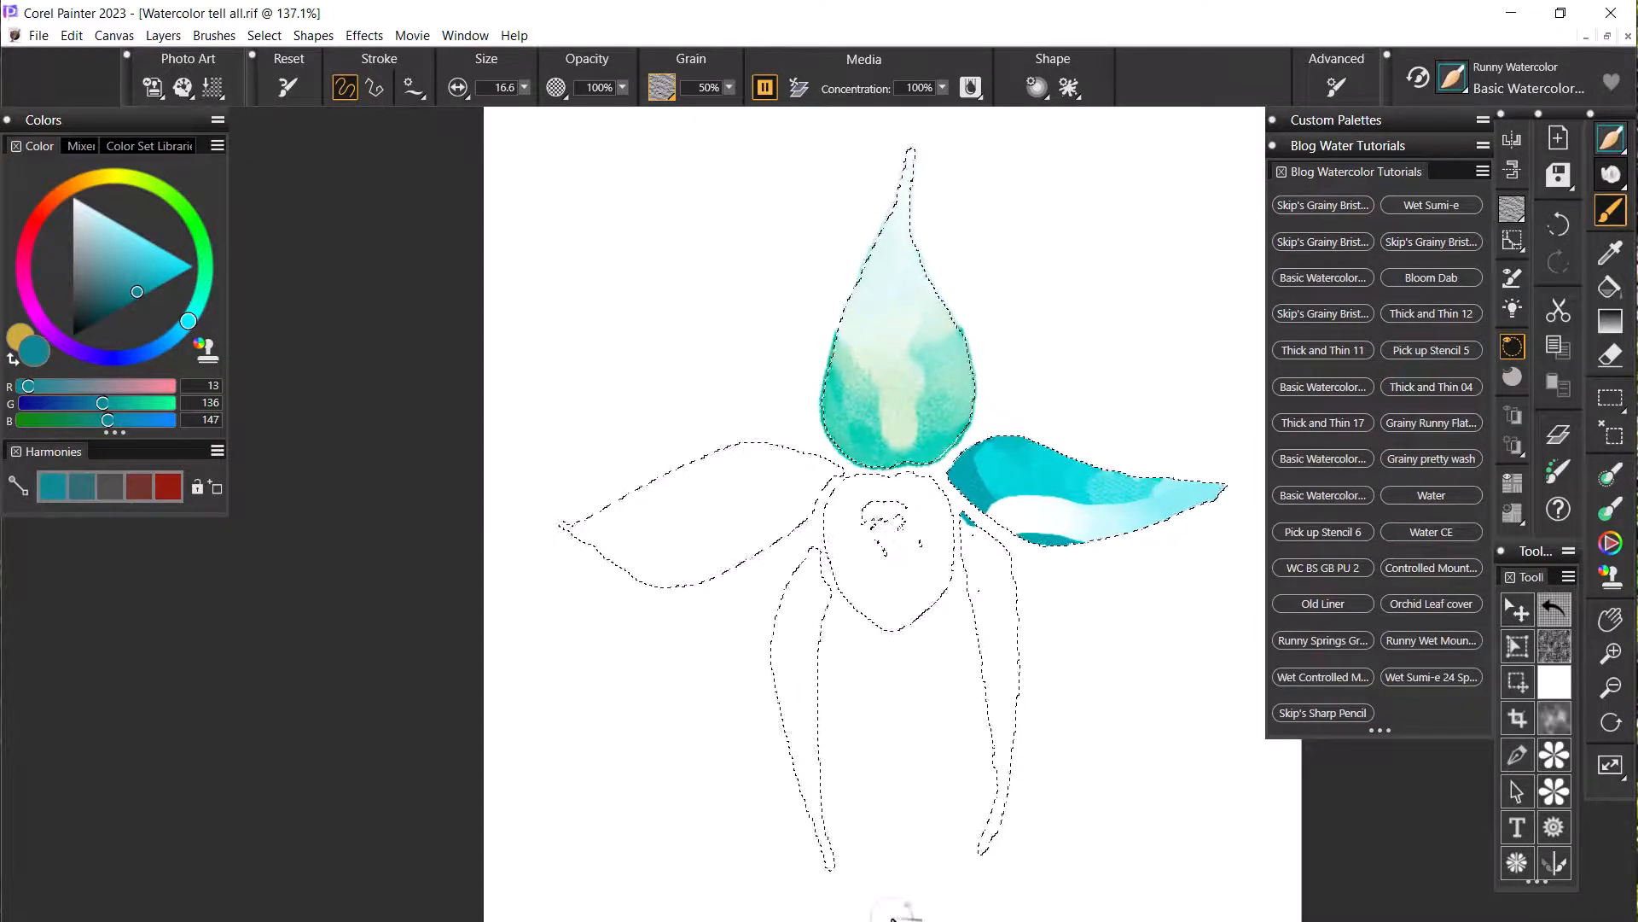
- Swap to golden yellow, glaze over the right side petal's teal wash, and resume diffusion
key("shift+x")
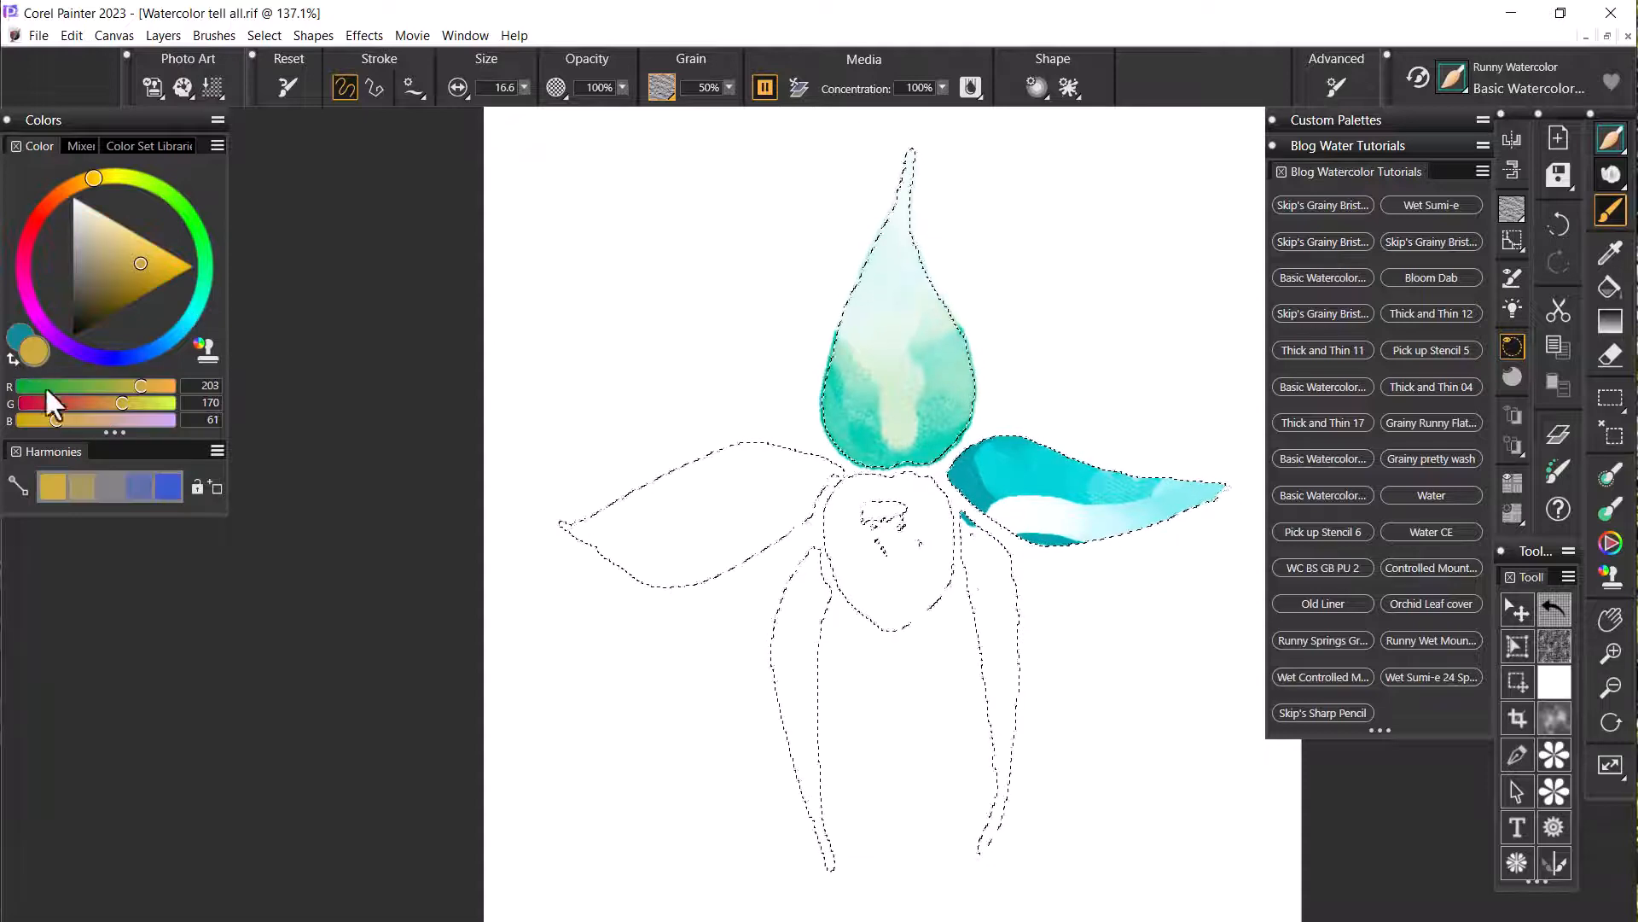
mouse_move(998, 446)
left_mouse_down()
mouse_move(964, 460)
mouse_move(1039, 443)
mouse_move(1007, 463)
mouse_move(1013, 483)
mouse_move(1161, 496)
mouse_move(1182, 479)
mouse_move(1100, 495)
left_mouse_up()
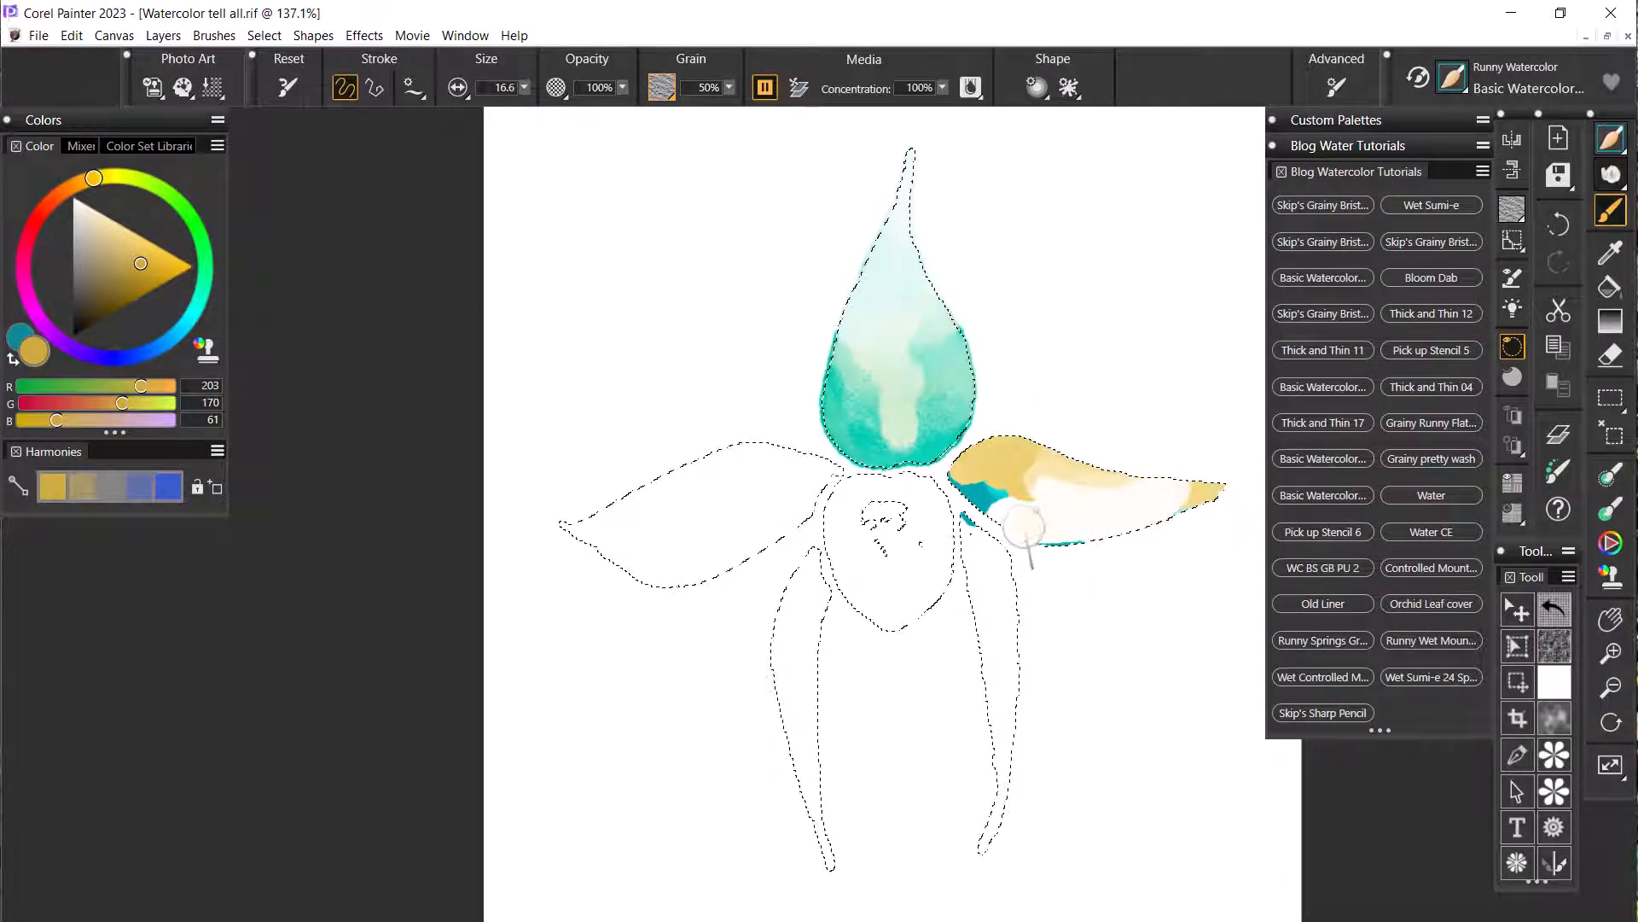
left_click_drag(1062, 505, 1144, 498)
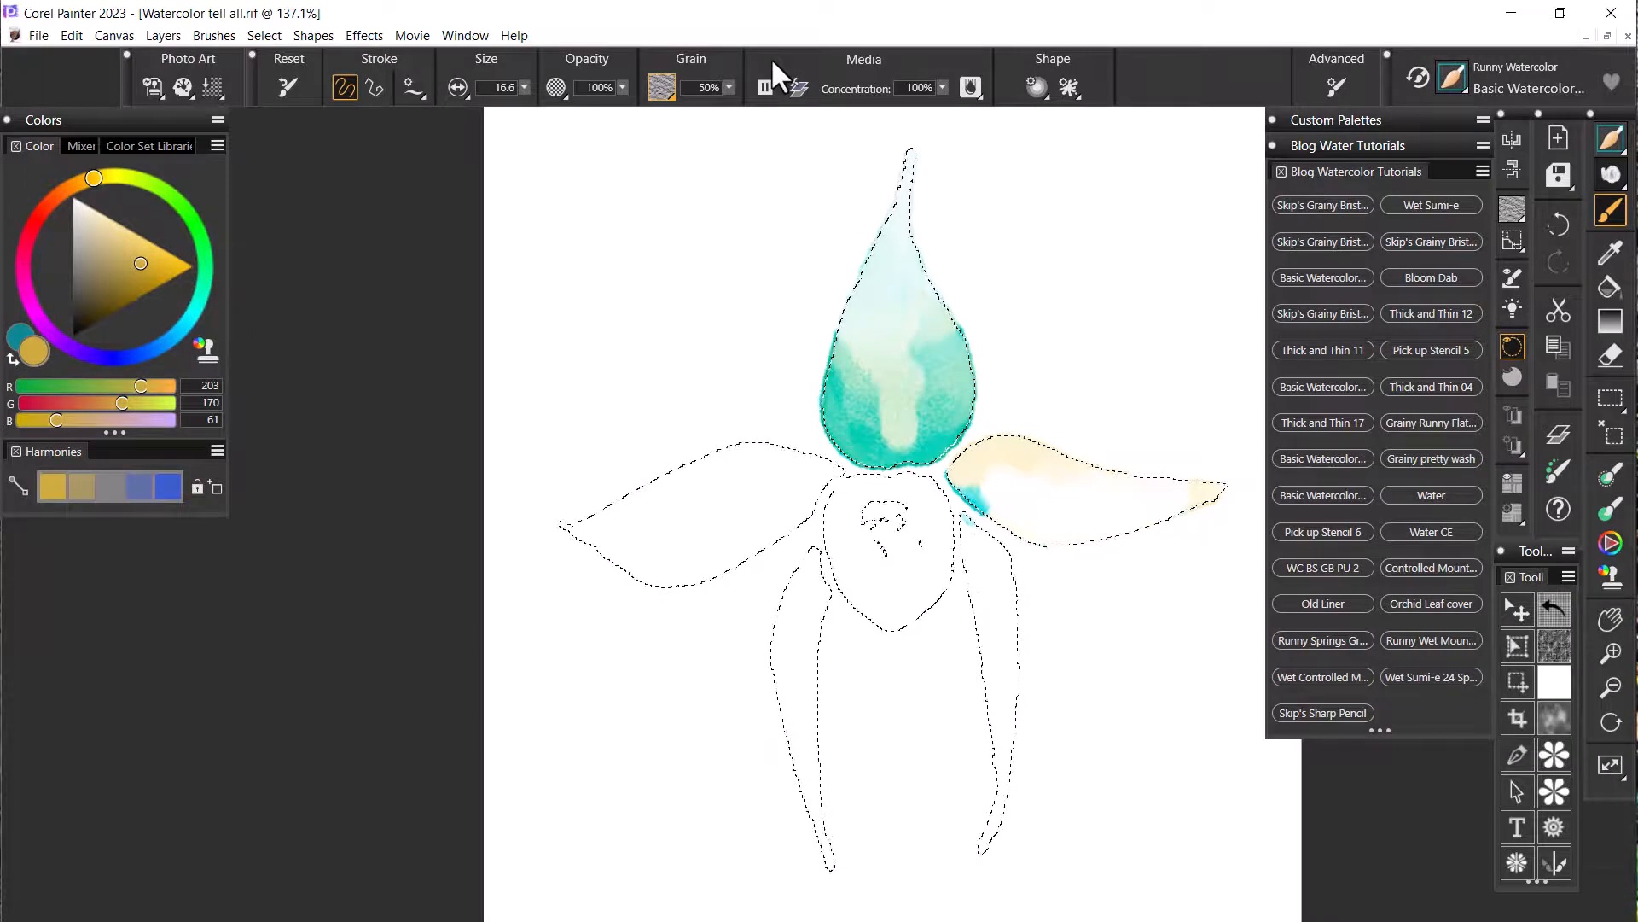
- Undo the washes on the right side petal and the upper petal
key("ctrl+z")
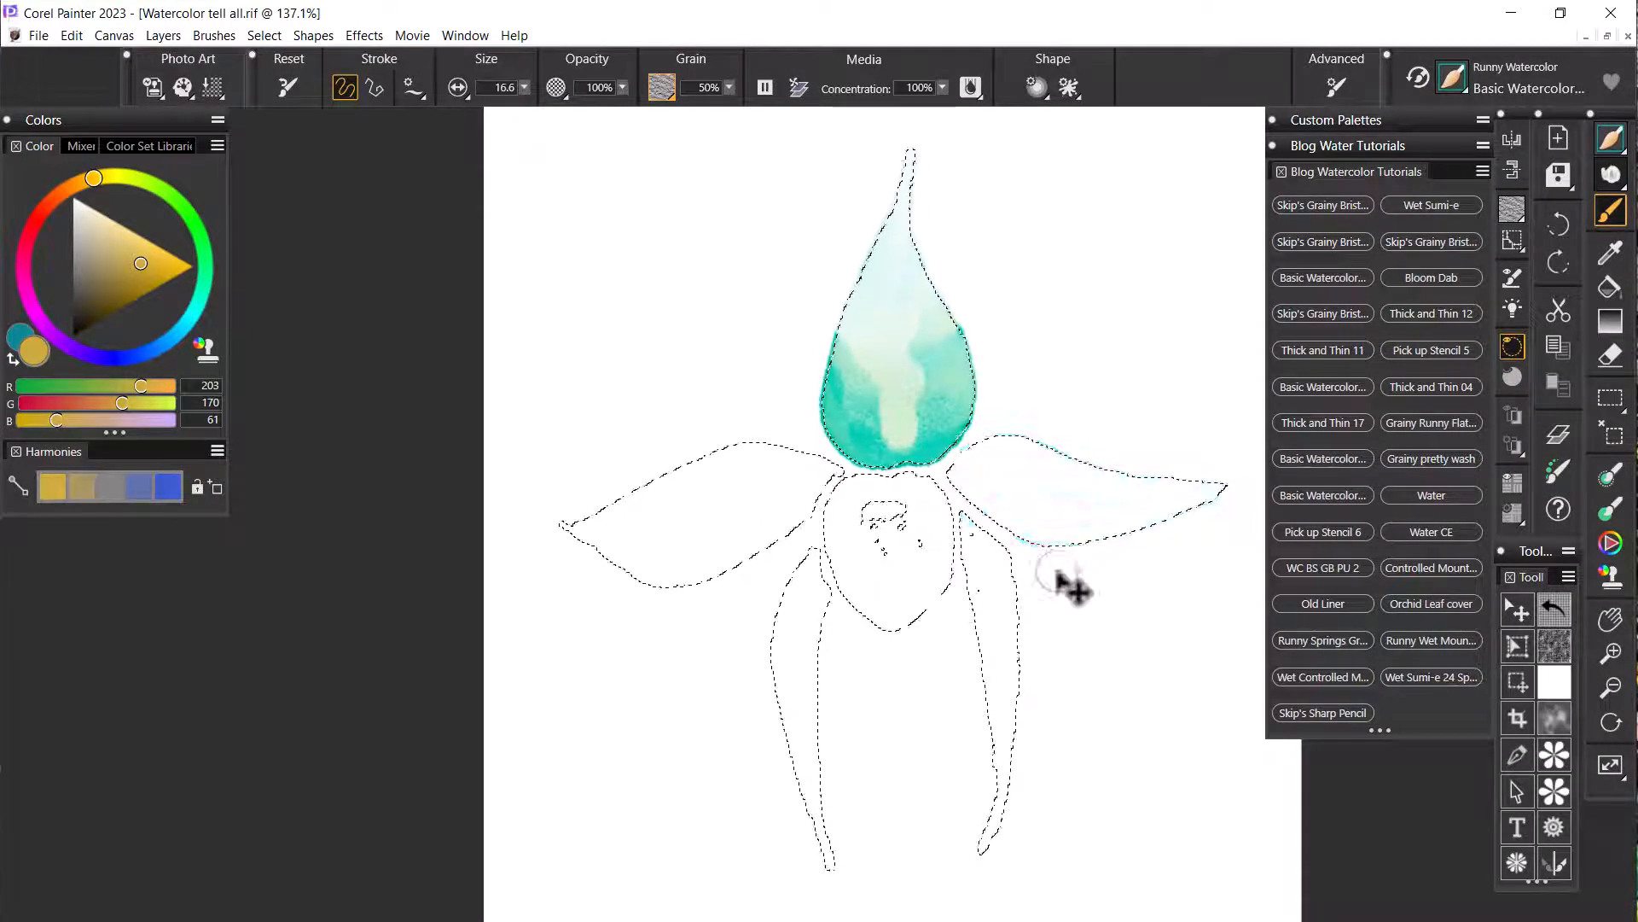
key("ctrl+z")
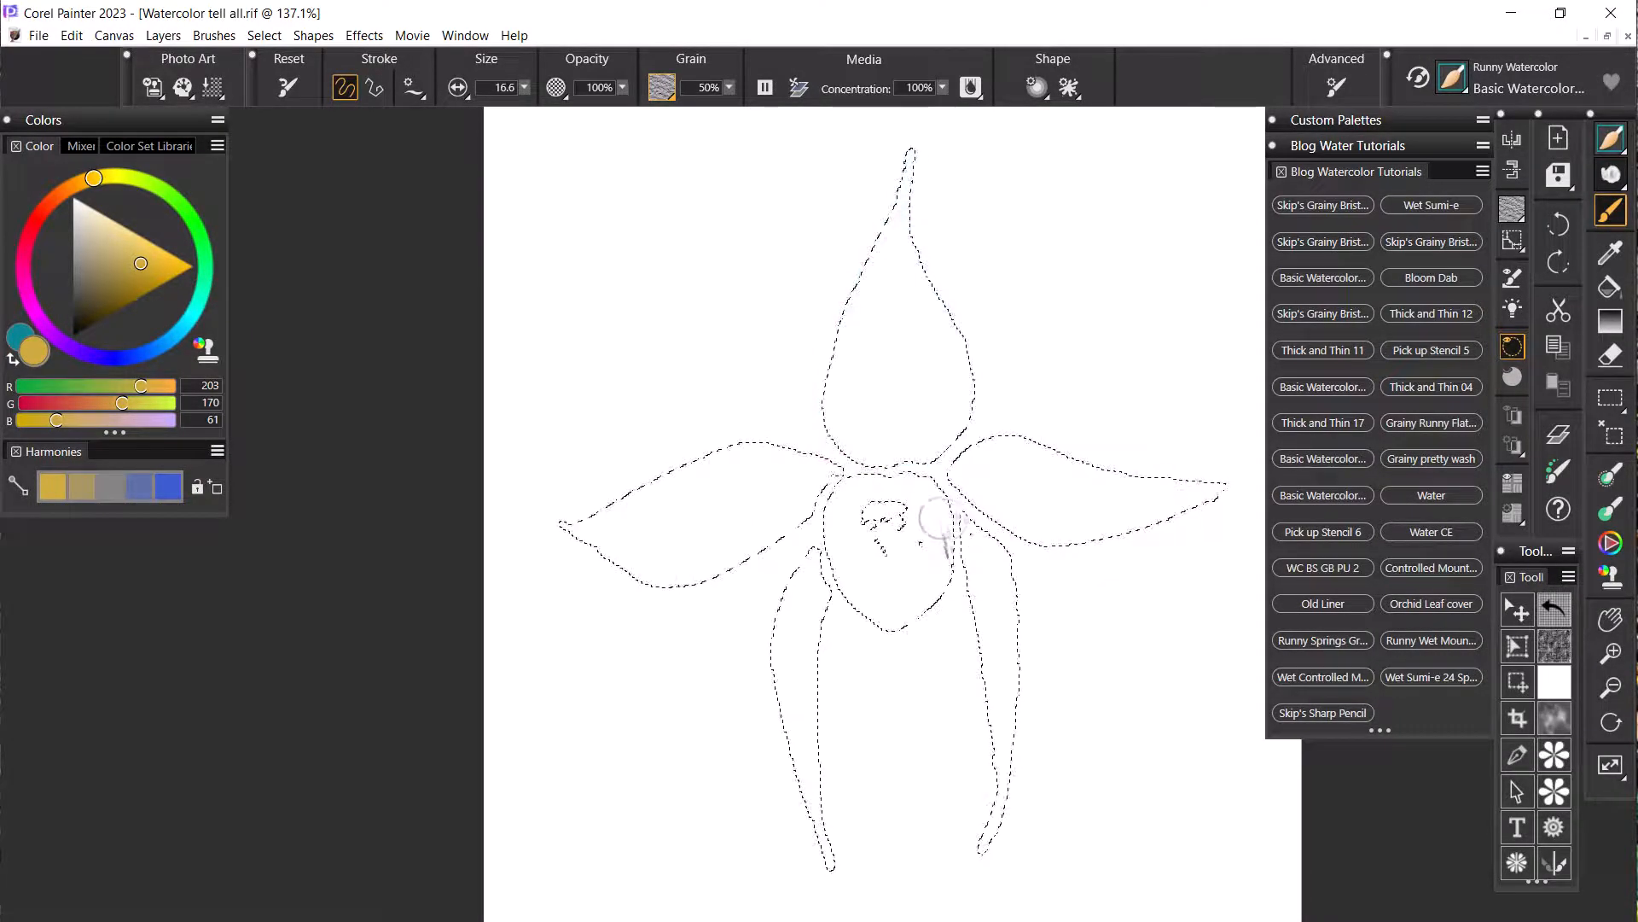
- Choose the Bloom Dab brush, swap to teal, and scrub a wash over the middle and lower part of the upper petal
left_click(1426, 278)
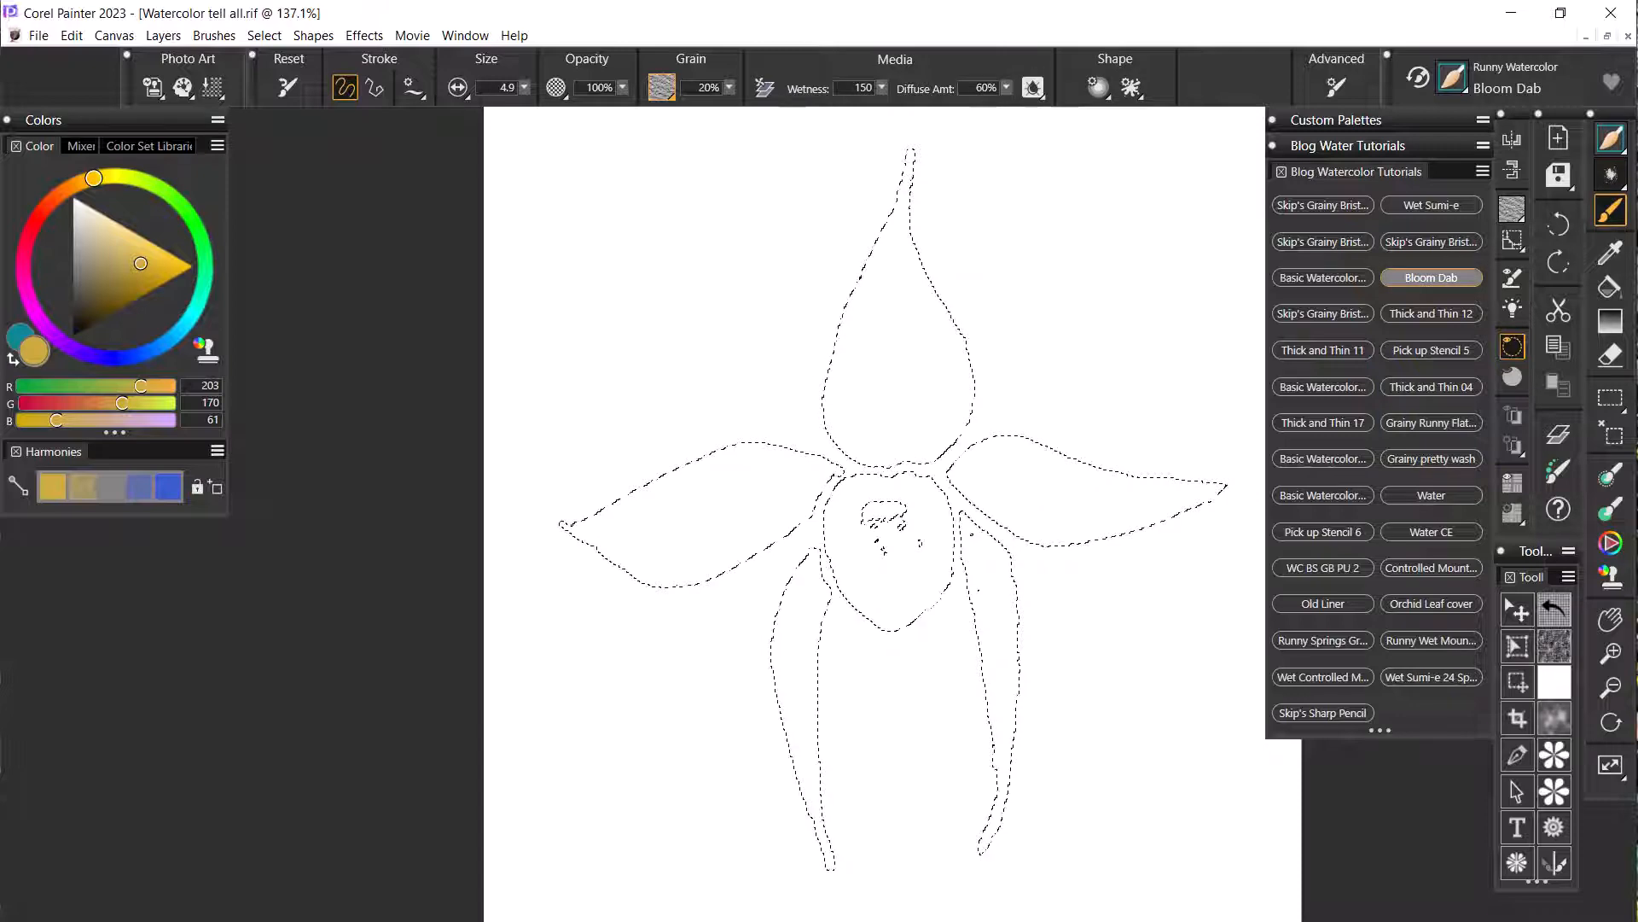
left_click(13, 359)
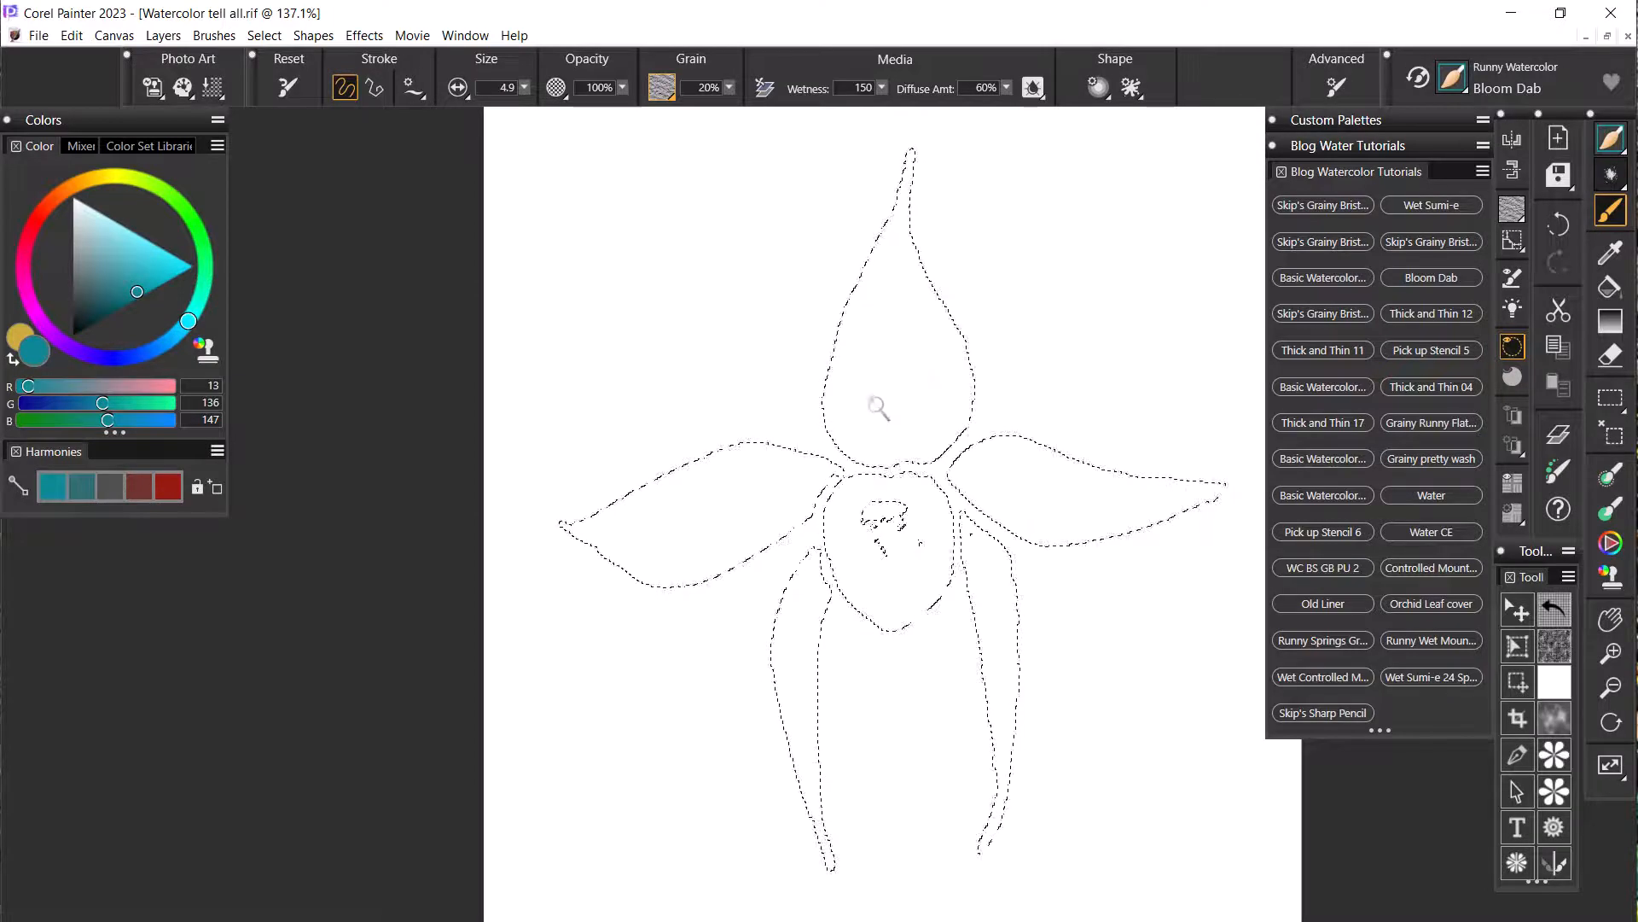
mouse_move(875, 401)
left_mouse_down()
mouse_move(1027, 317)
mouse_move(1140, 287)
mouse_move(826, 442)
left_mouse_up()
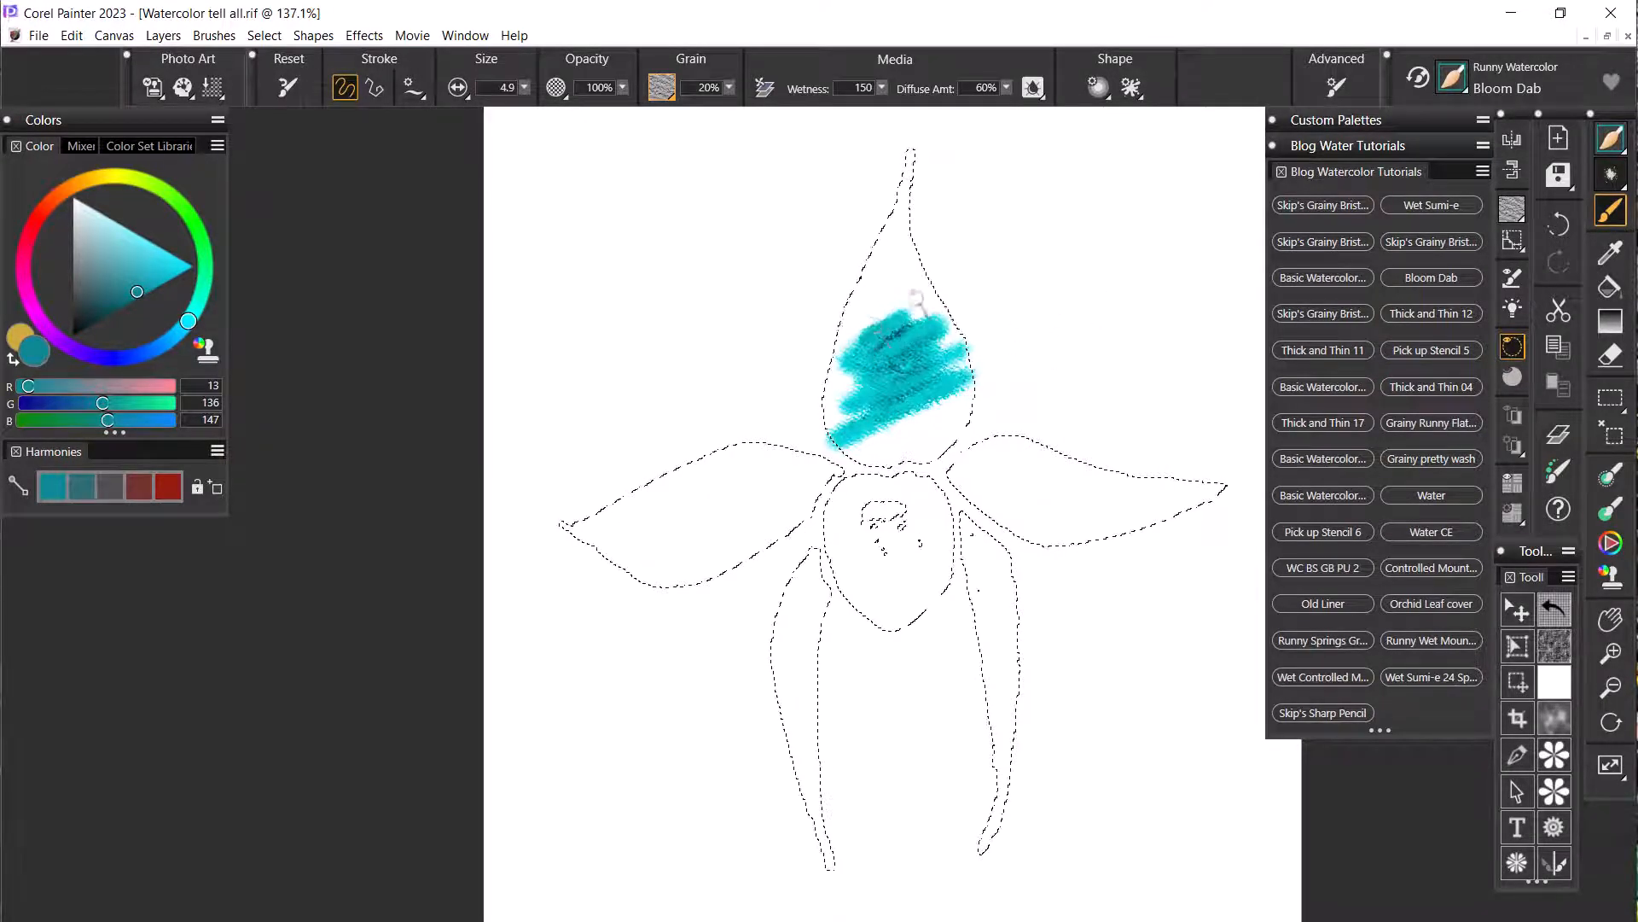
left_click_drag(915, 299, 930, 295)
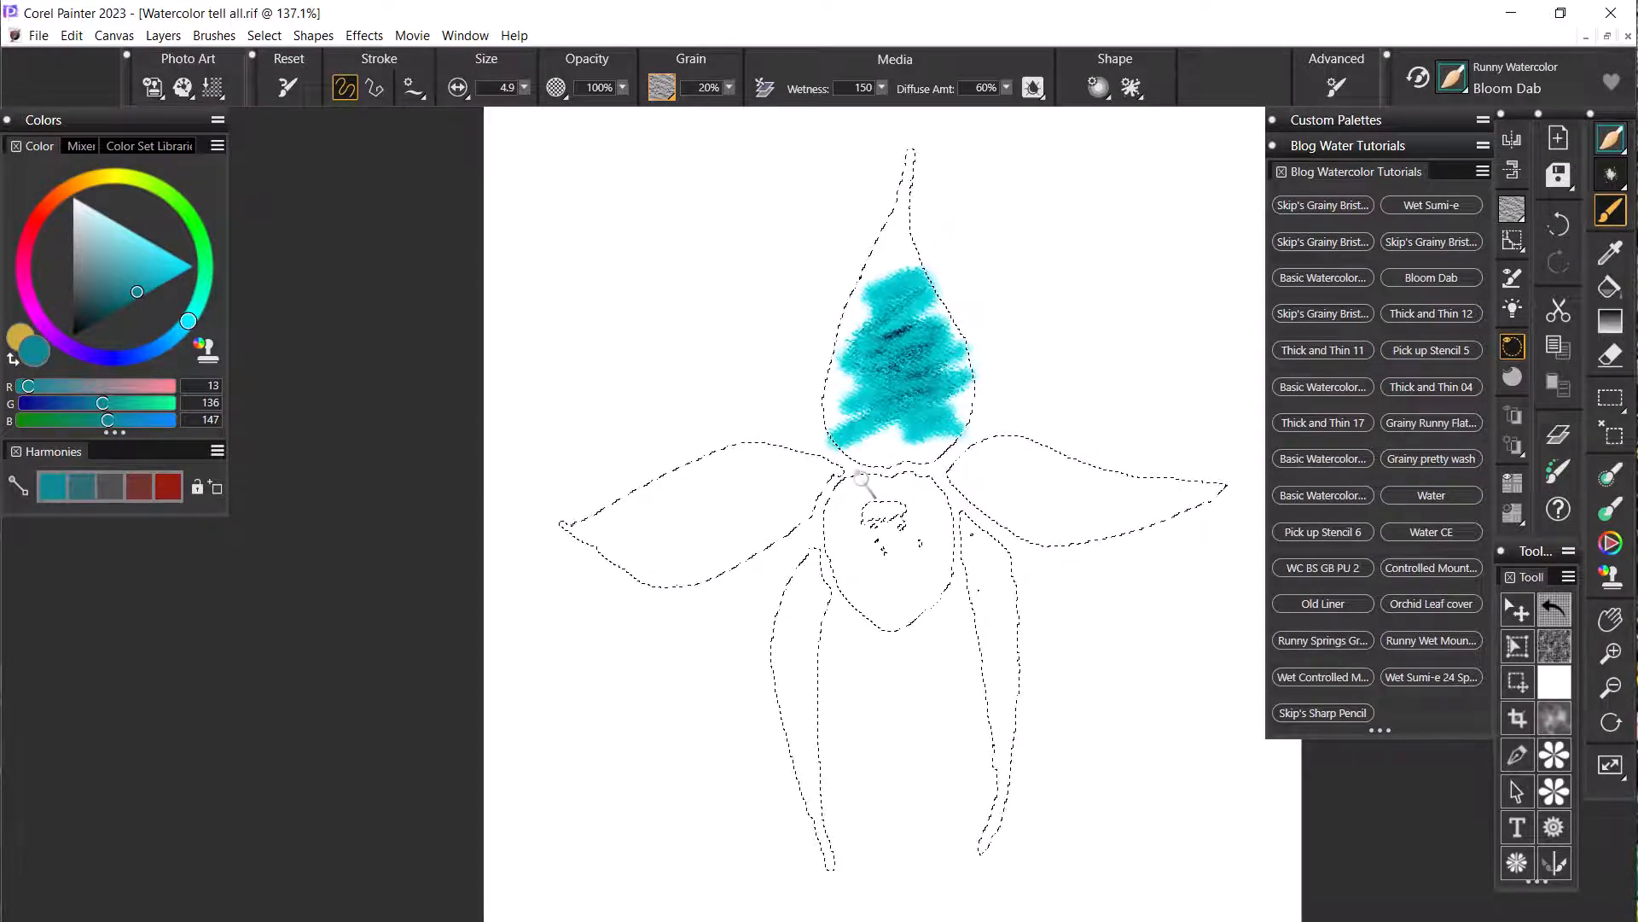
- Undo the teal wash on the upper petal and invert the selection to the background around the flower
key("ctrl+z")
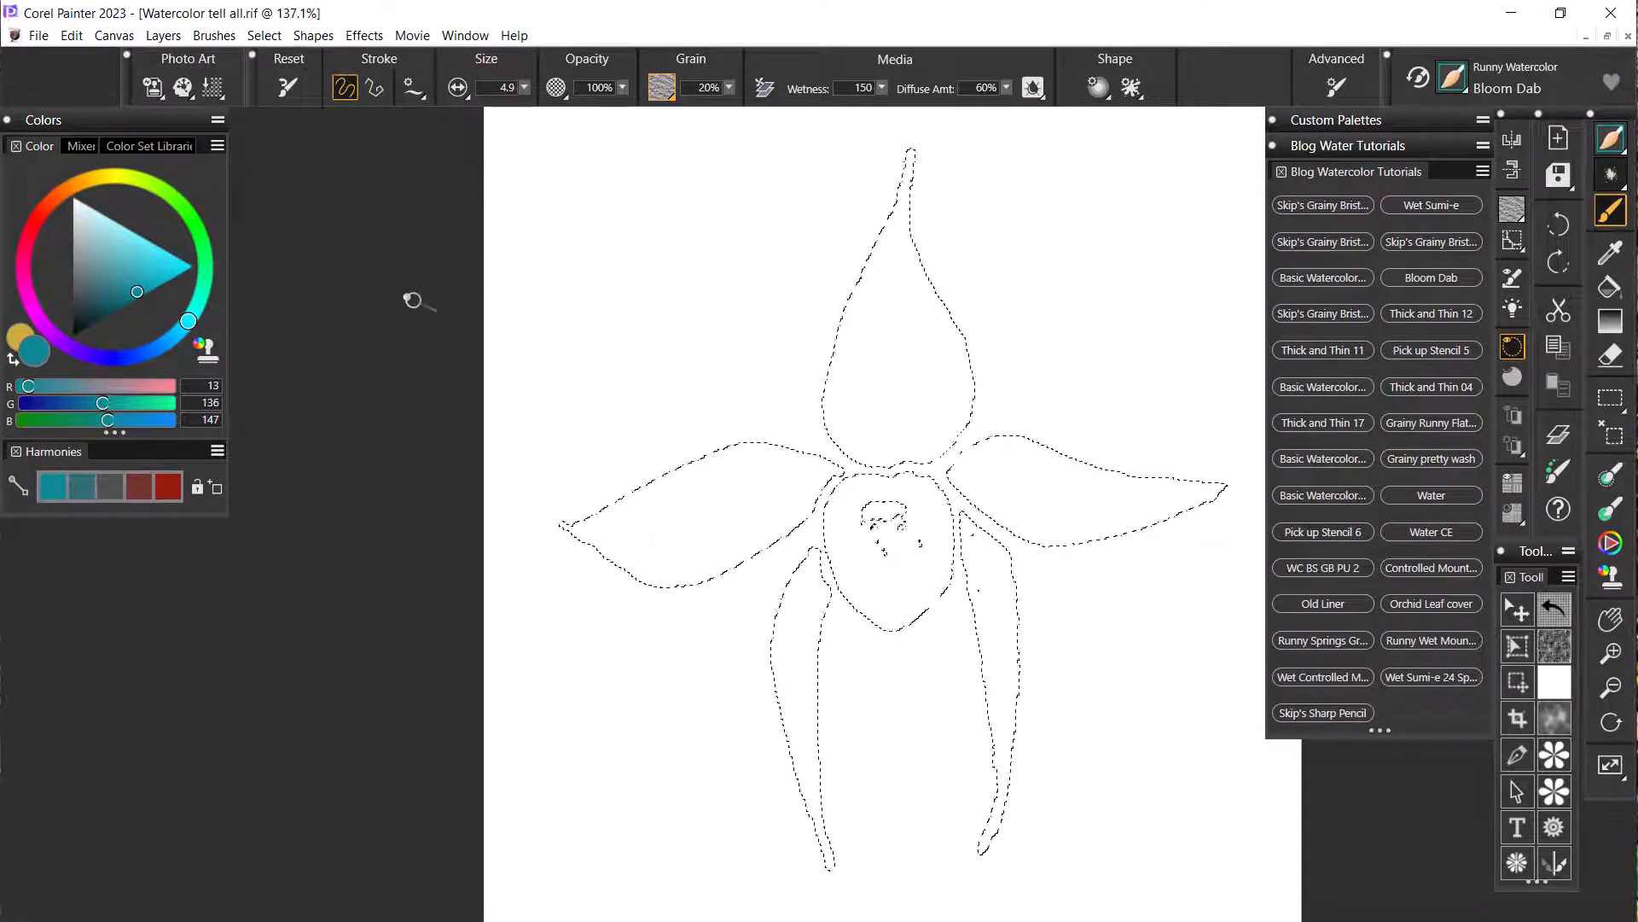
left_click(269, 38)
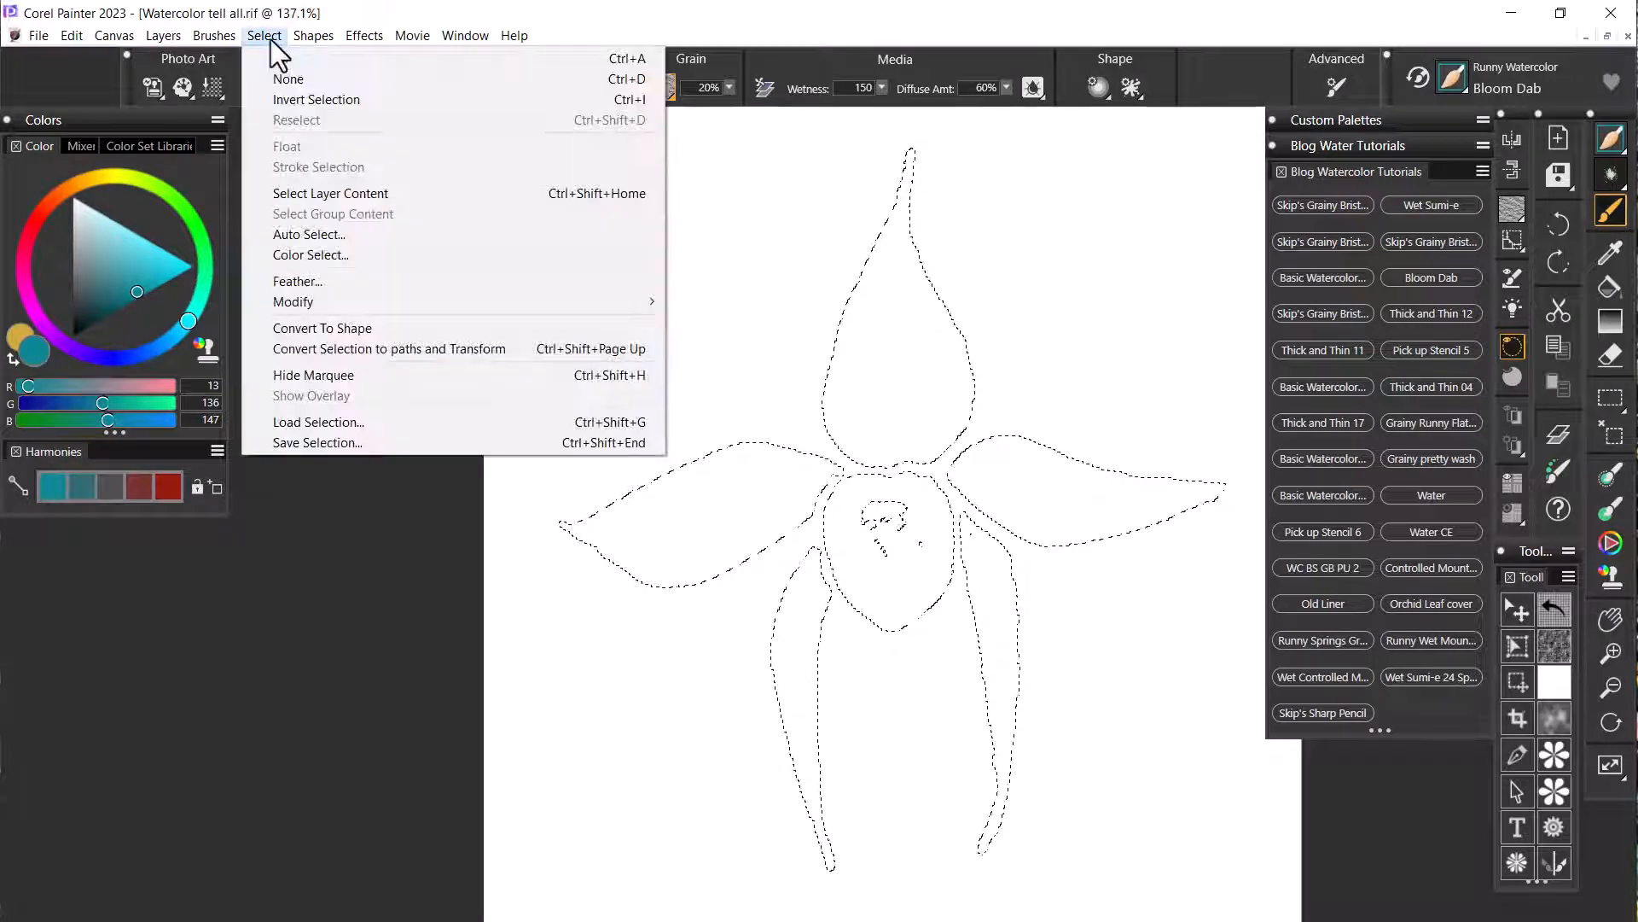
left_click(337, 95)
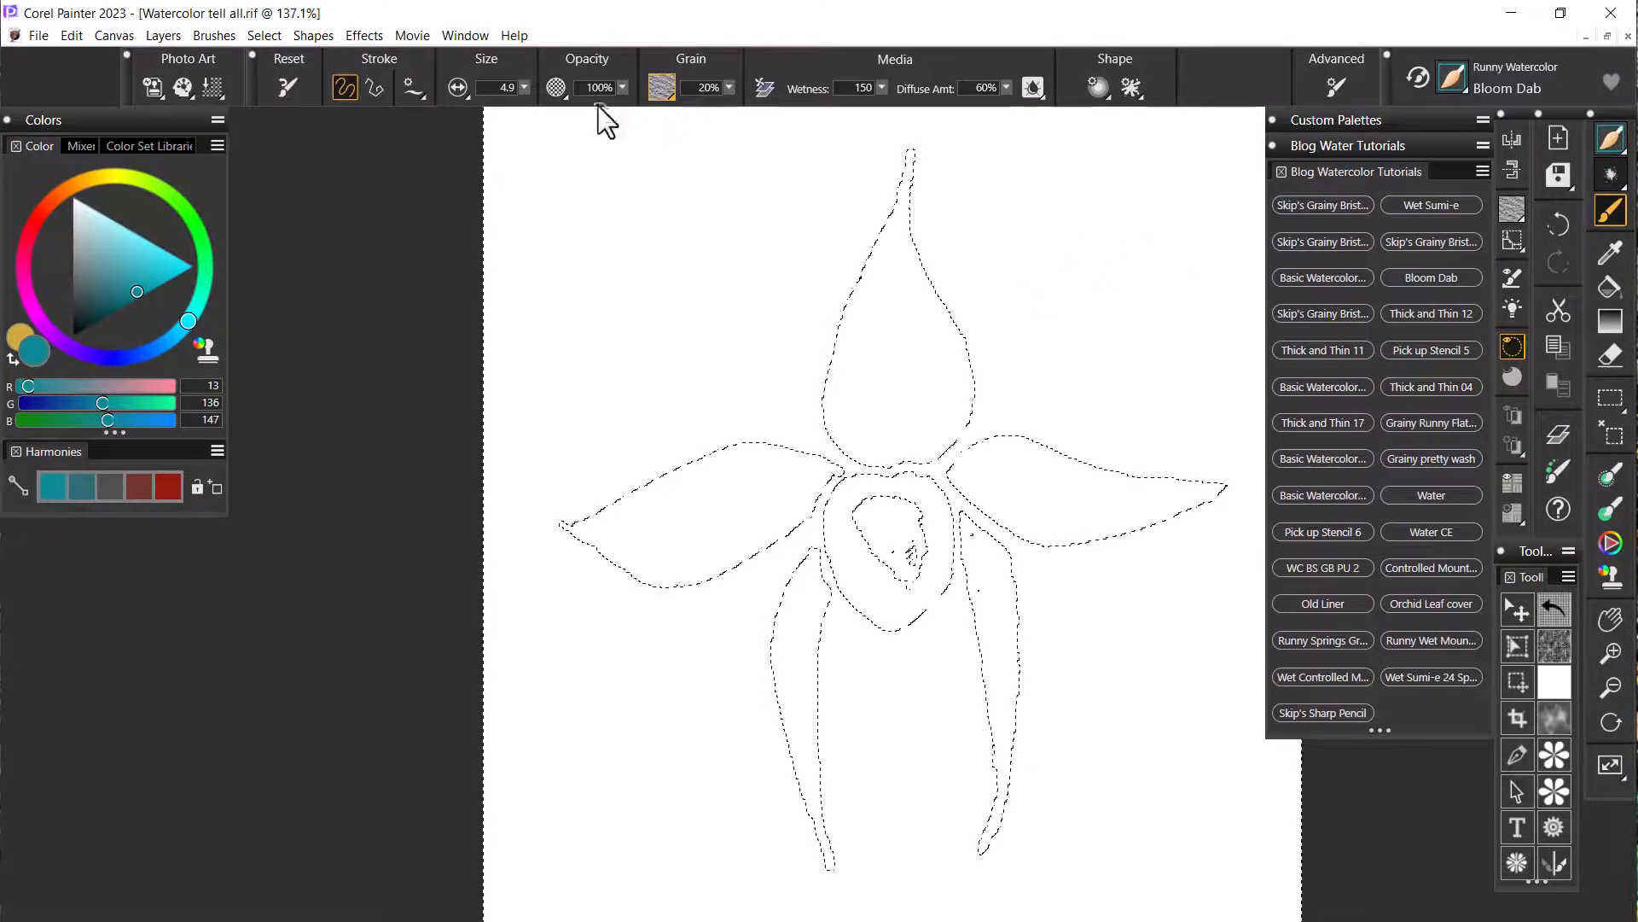
- Change the brush's paper grain to A Hokusai L and check the texture preview
left_click(663, 87)
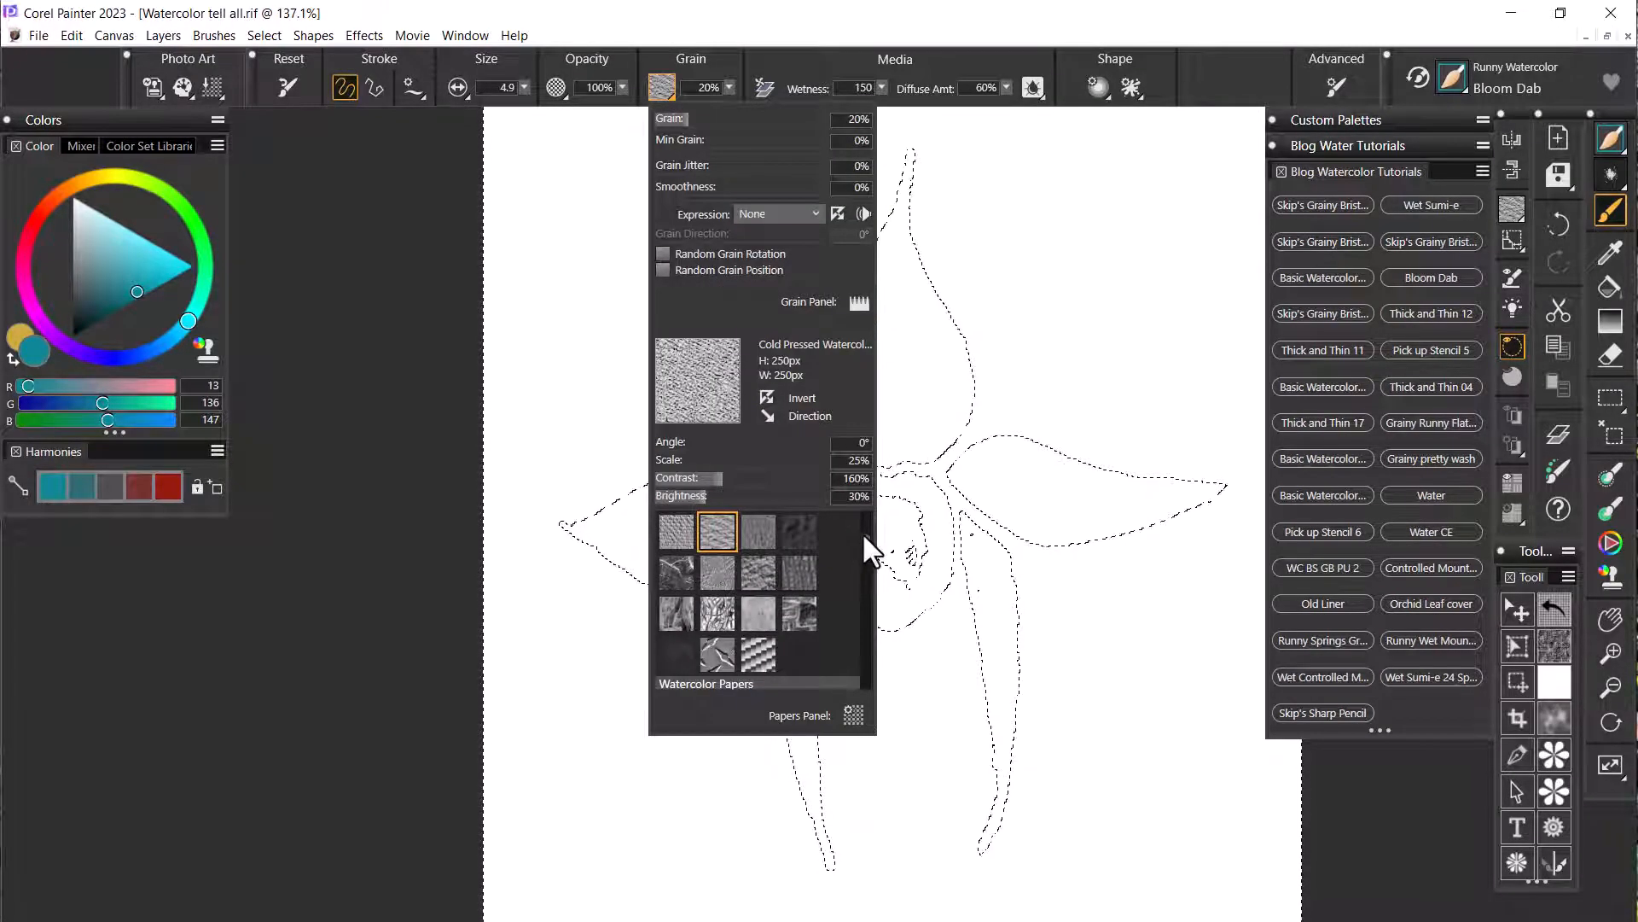
mouse_move(866, 538)
left_mouse_down()
mouse_move(870, 716)
mouse_move(872, 645)
left_mouse_up()
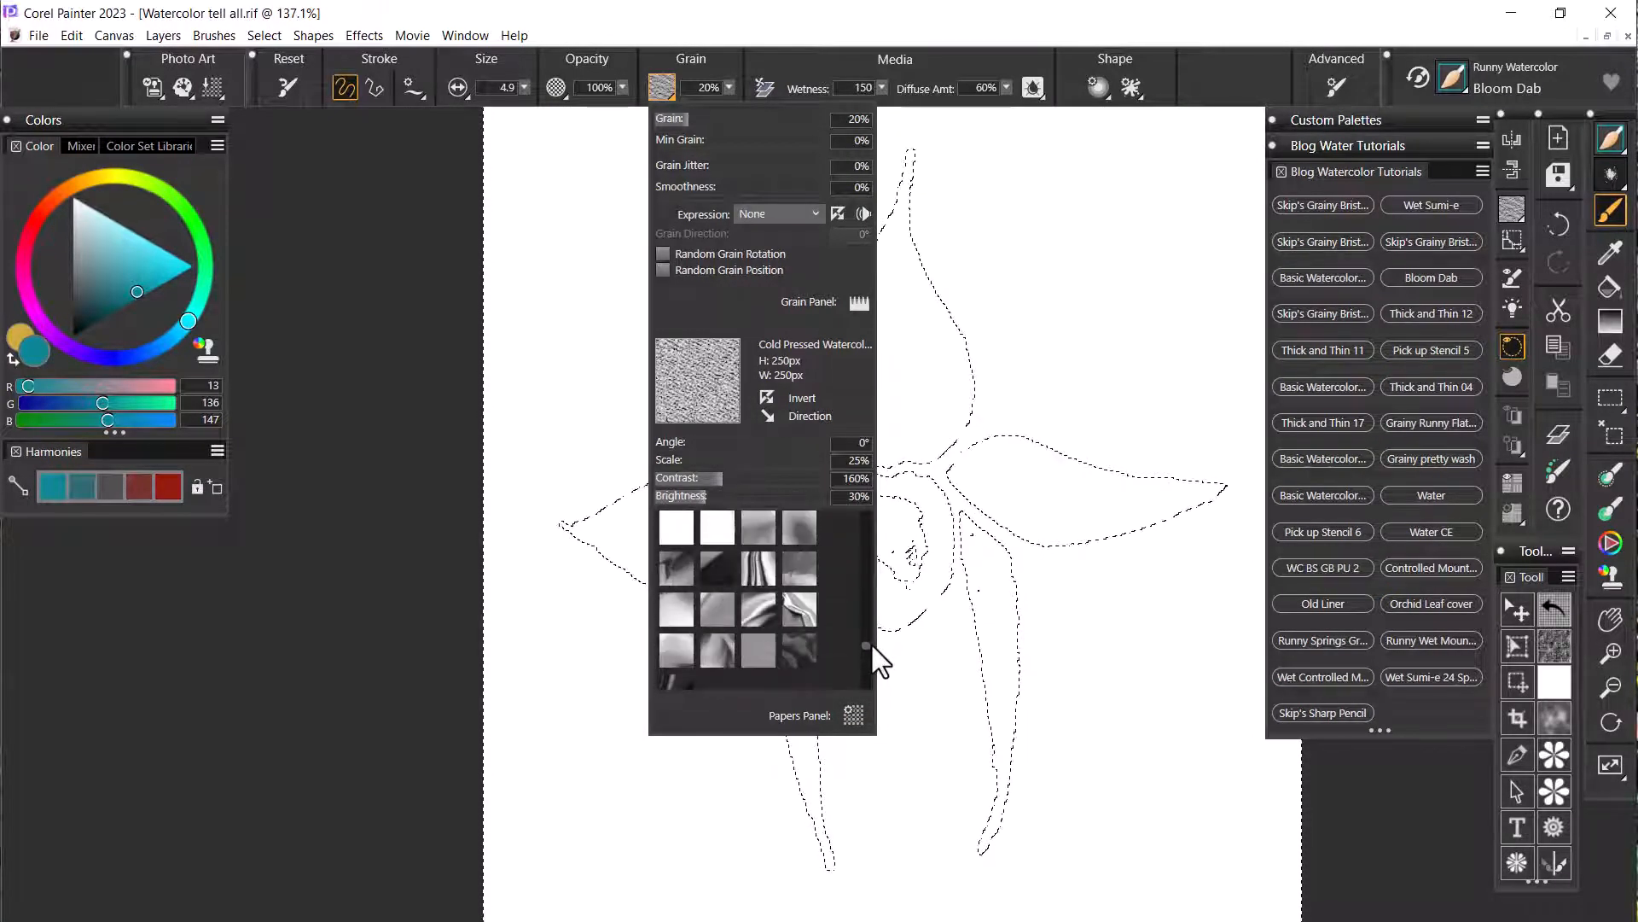
left_click(754, 571)
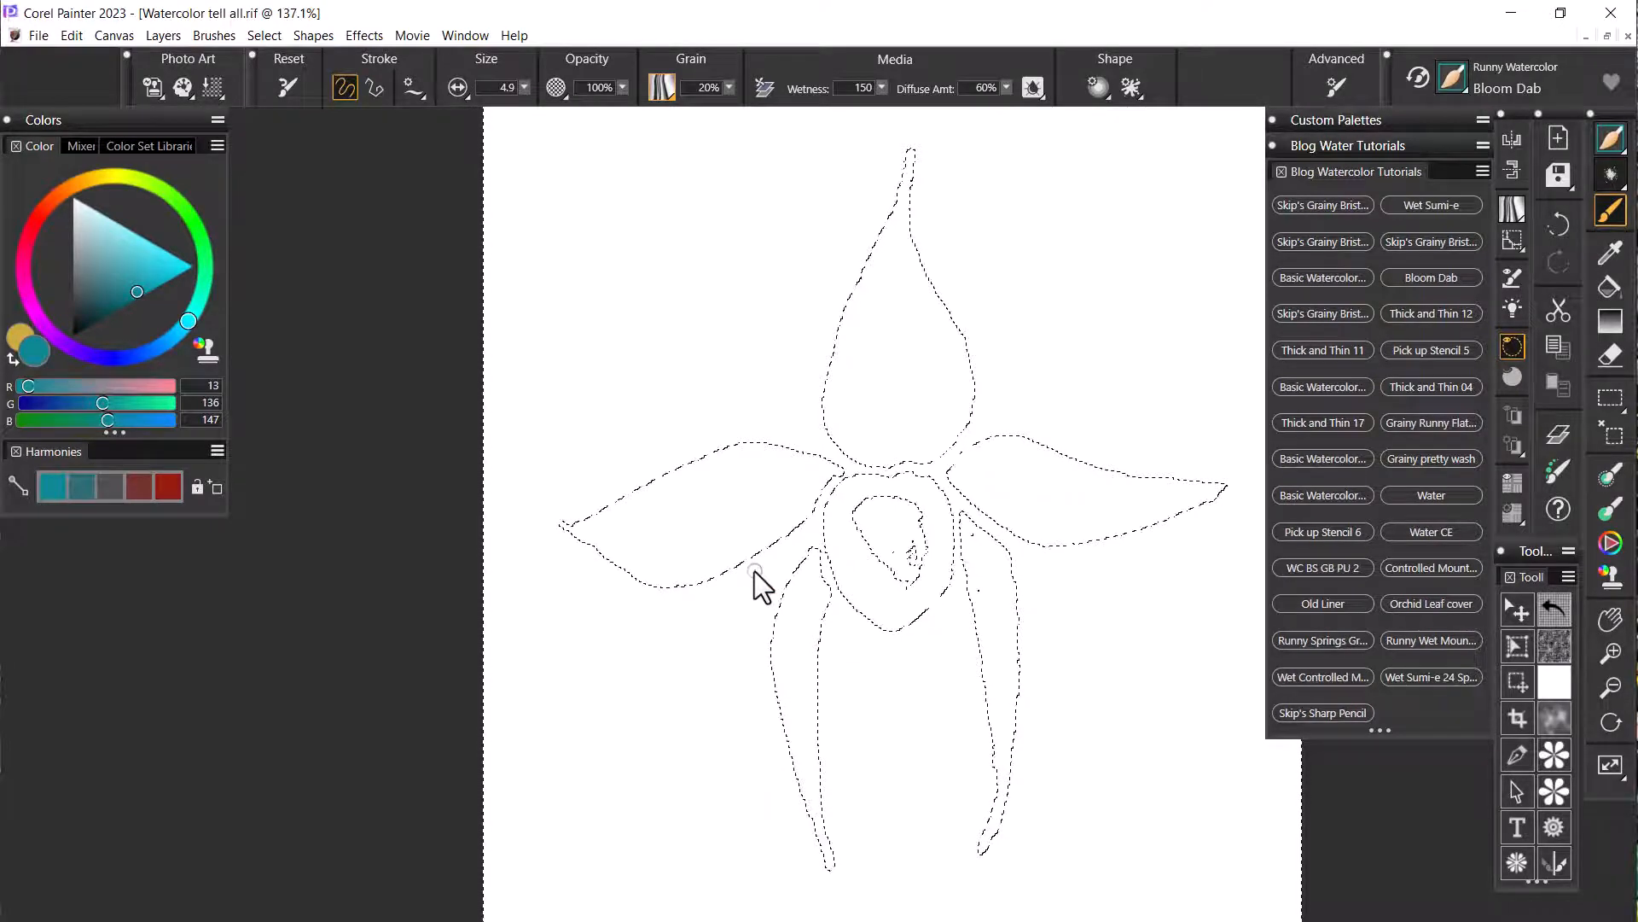
left_click(675, 99)
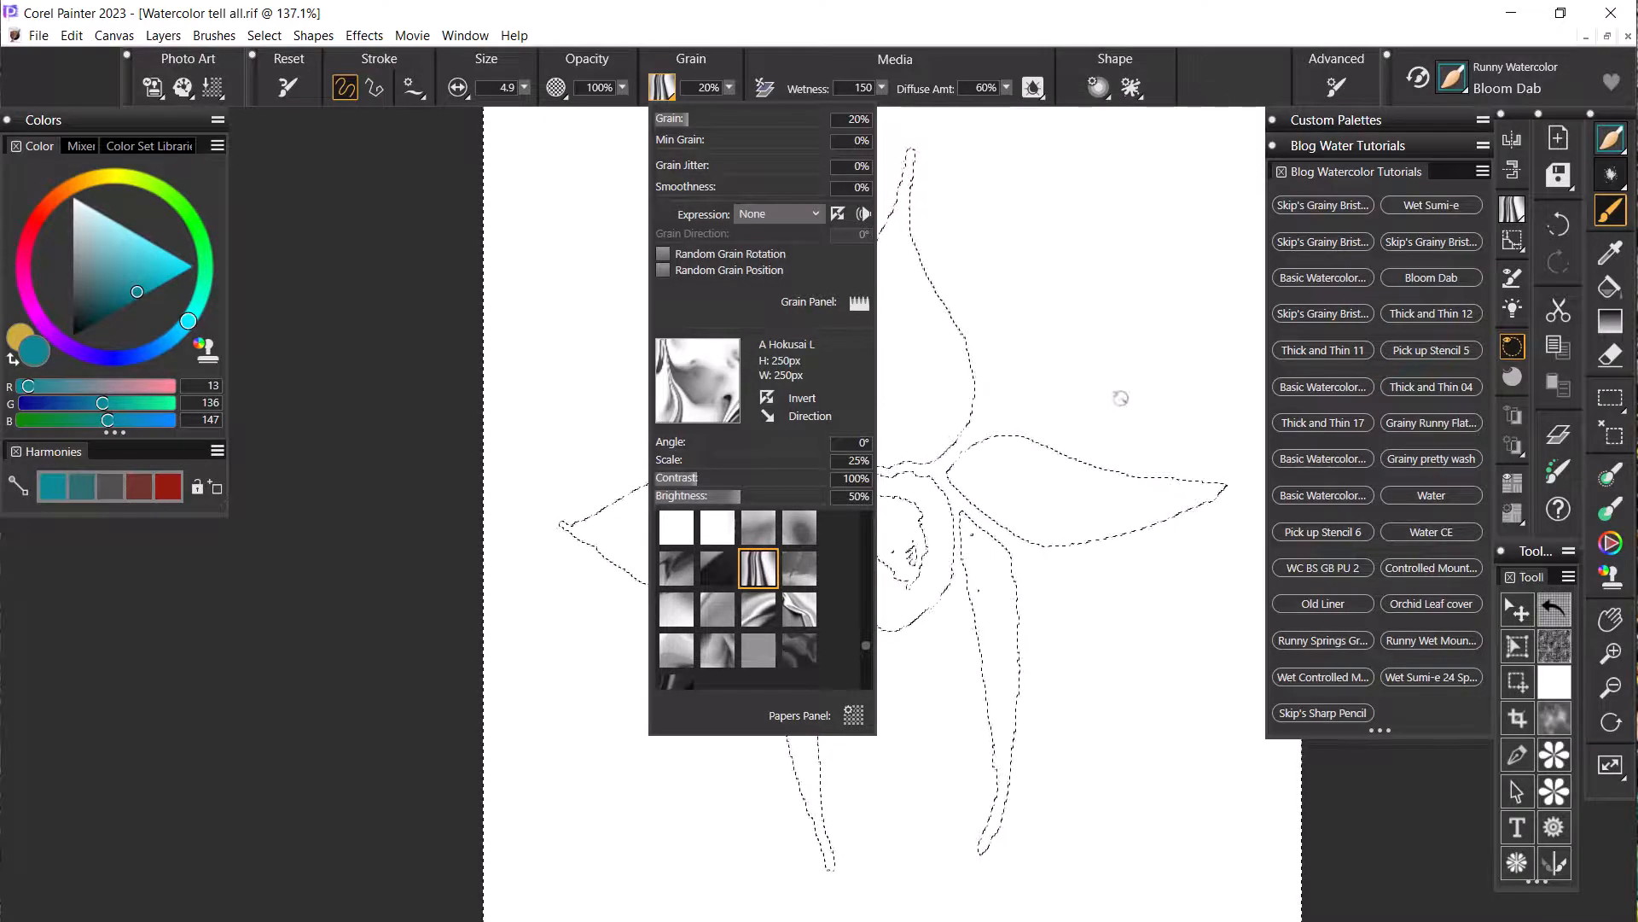
- Dab a teal bloom in the background above the right side petal, swap to golden yellow, and glaze over its centre
left_click(1121, 396)
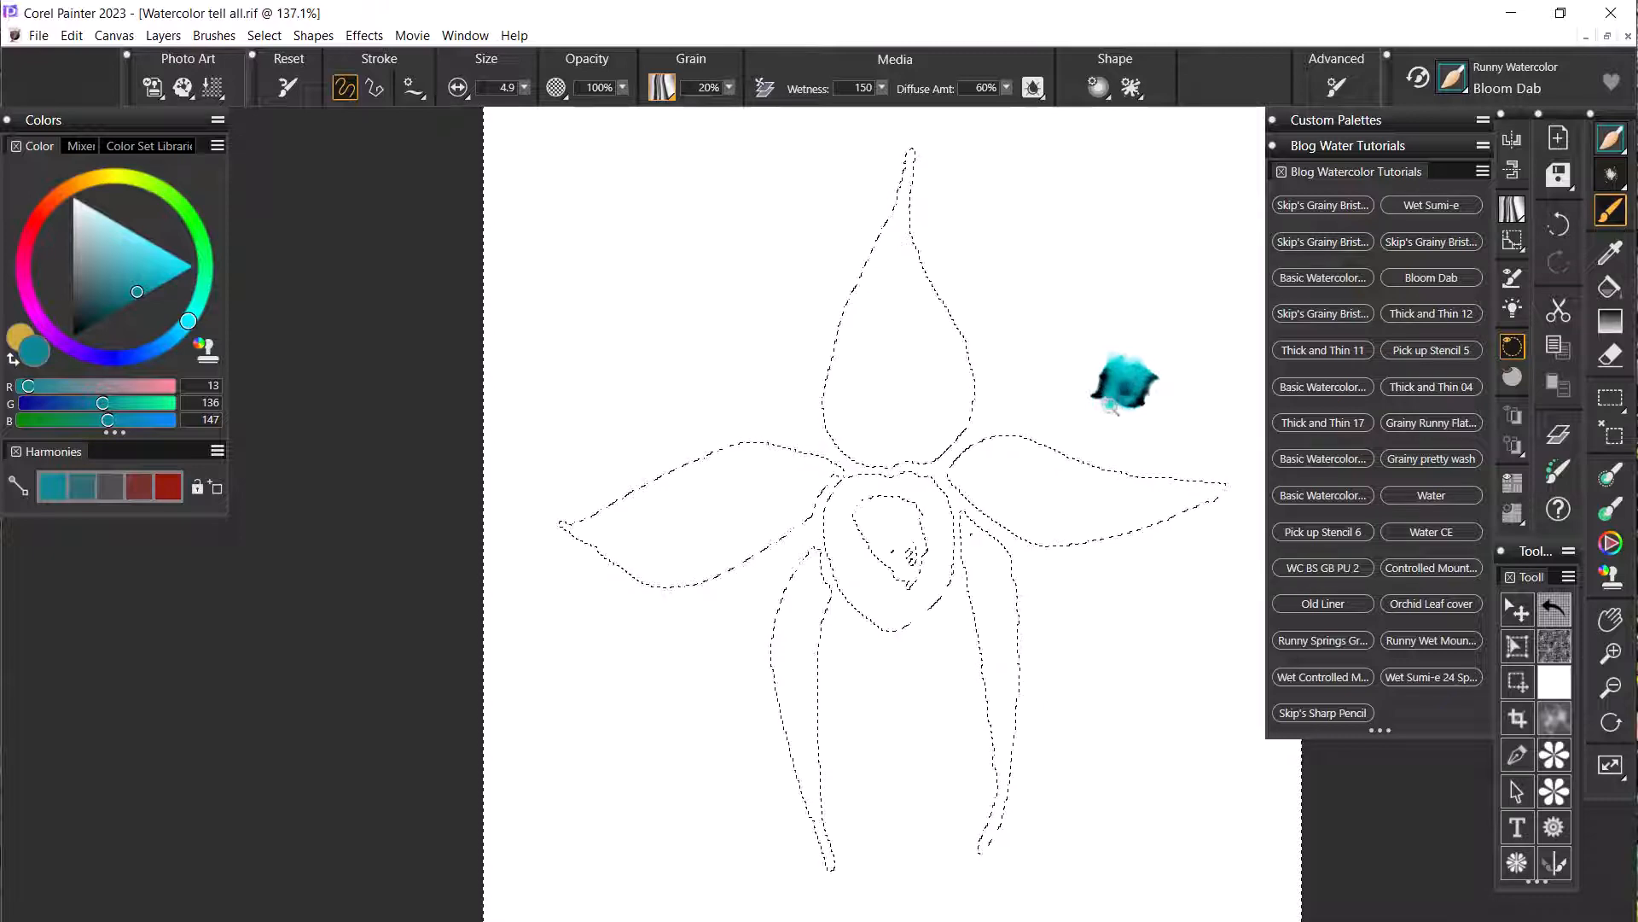
mouse_move(1135, 403)
left_mouse_down()
mouse_move(1158, 377)
mouse_move(1126, 346)
mouse_move(1095, 369)
mouse_move(1091, 415)
mouse_move(1152, 397)
left_mouse_up()
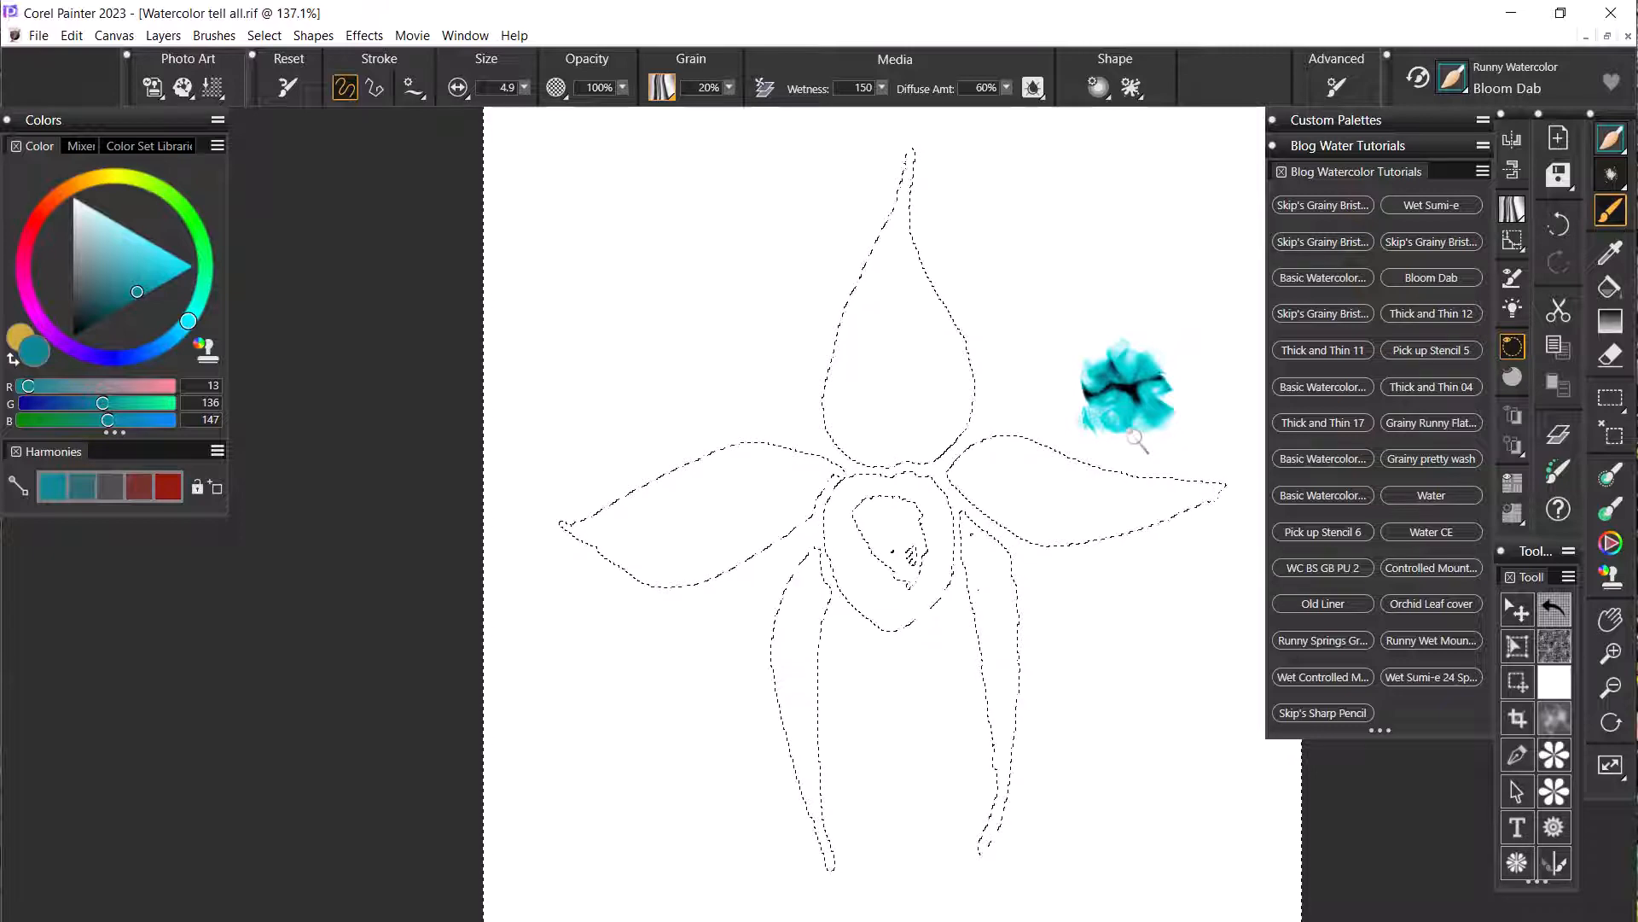
left_click(13, 357)
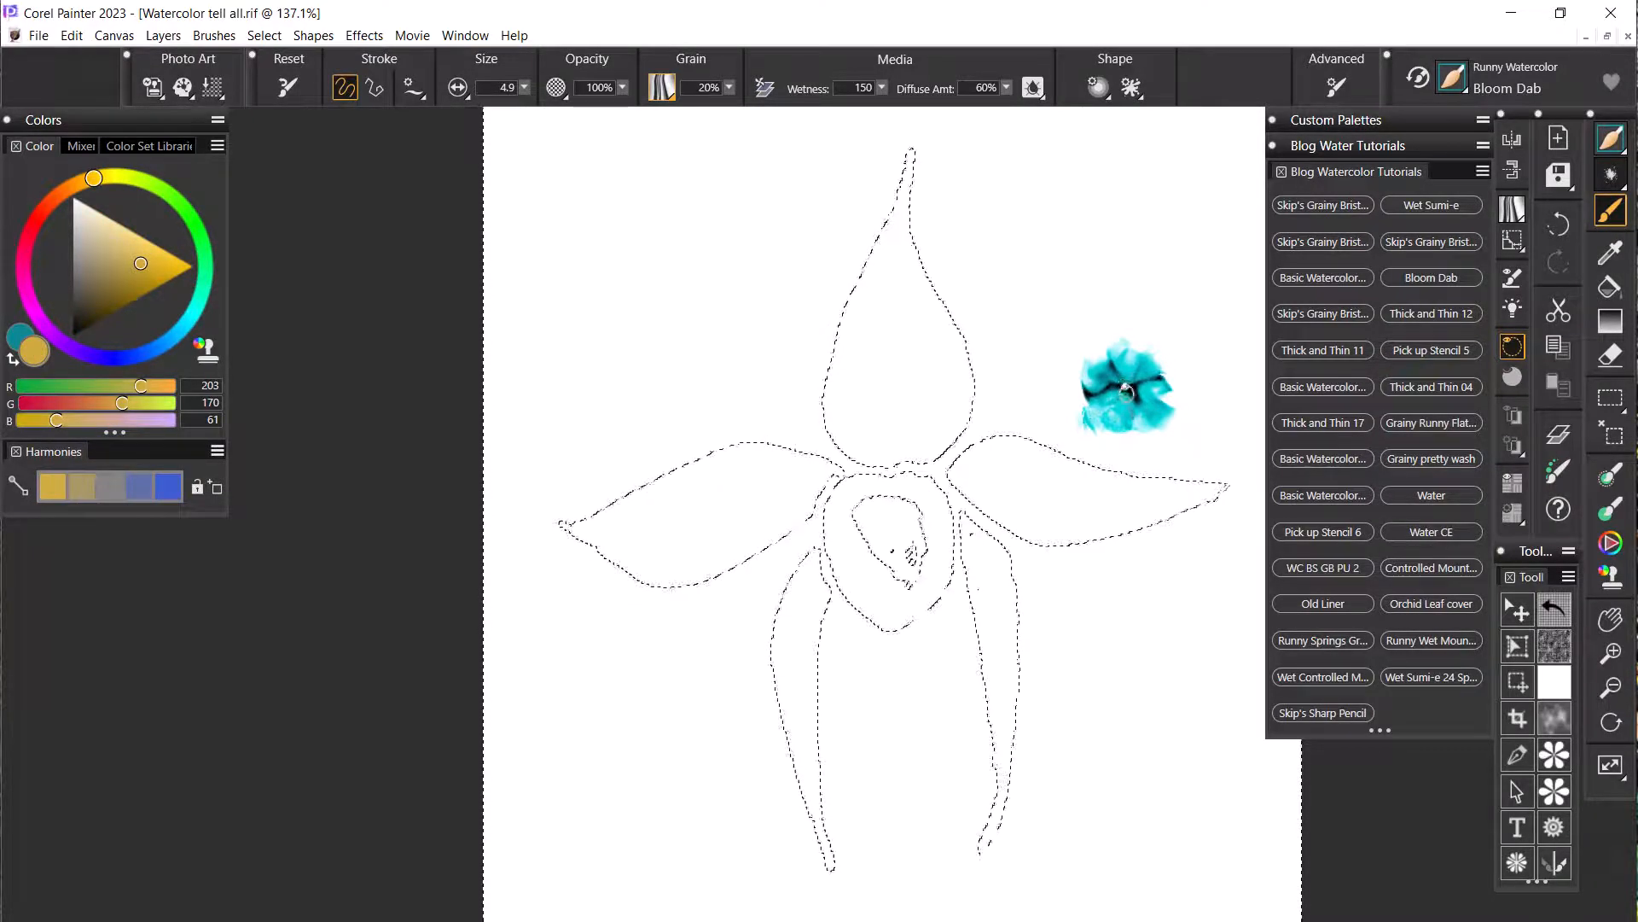
left_click(1122, 393)
mouse_move(1122, 392)
left_mouse_down()
mouse_move(1139, 384)
mouse_move(1106, 367)
mouse_move(1152, 385)
mouse_move(1117, 403)
left_mouse_up()
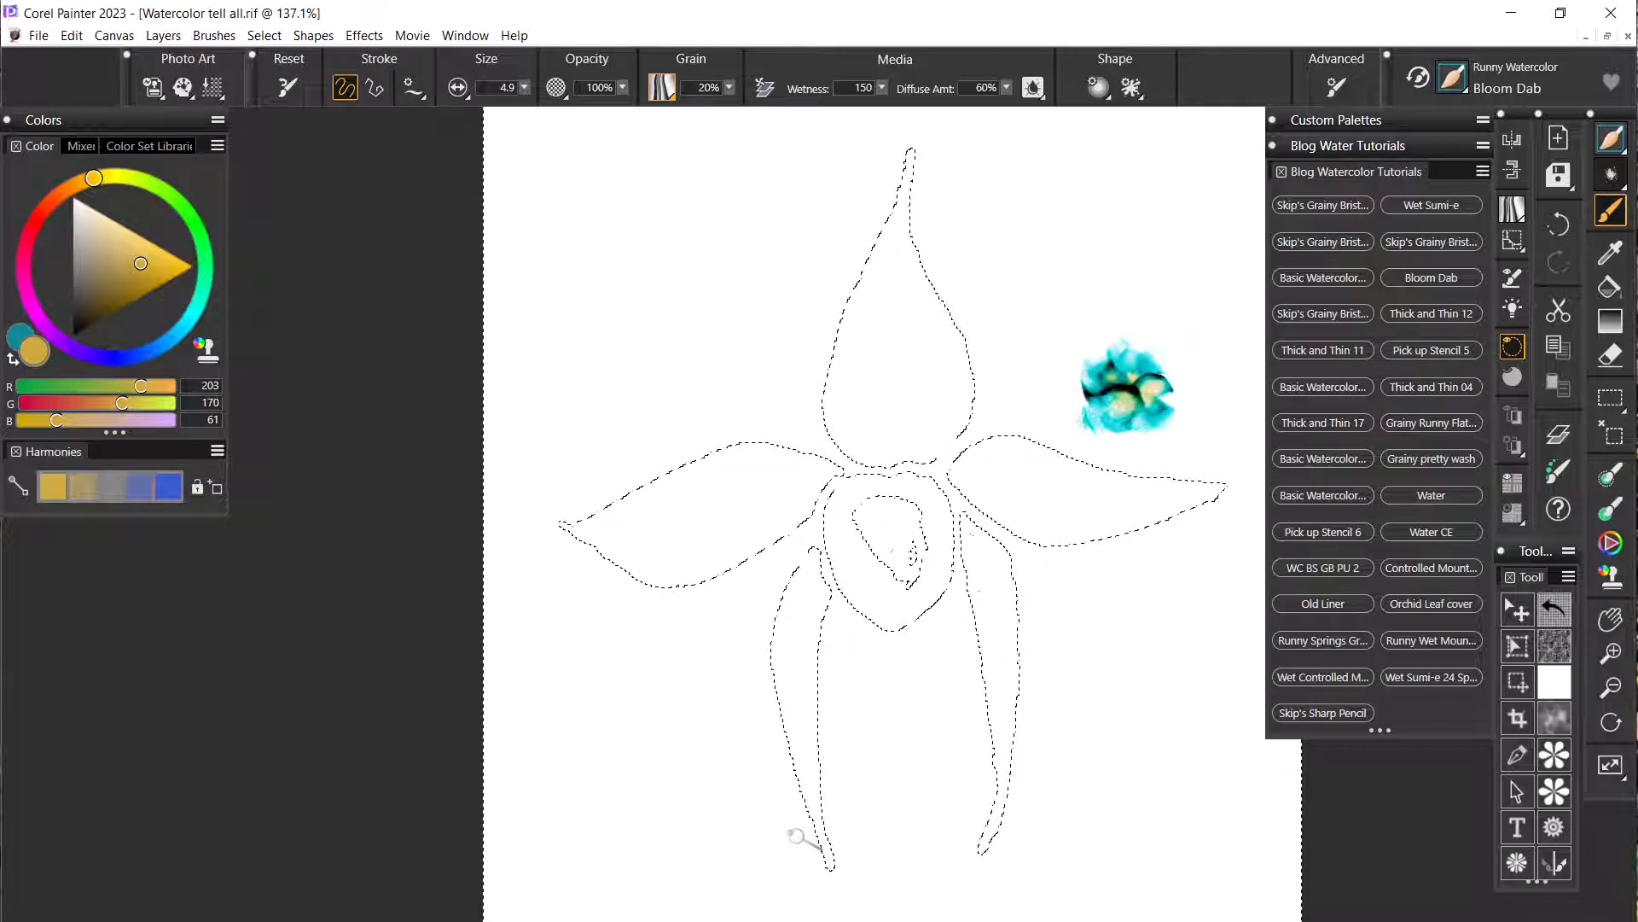
- Dab three separate golden yellow blooms in the background below the right side petal
left_click(1126, 710)
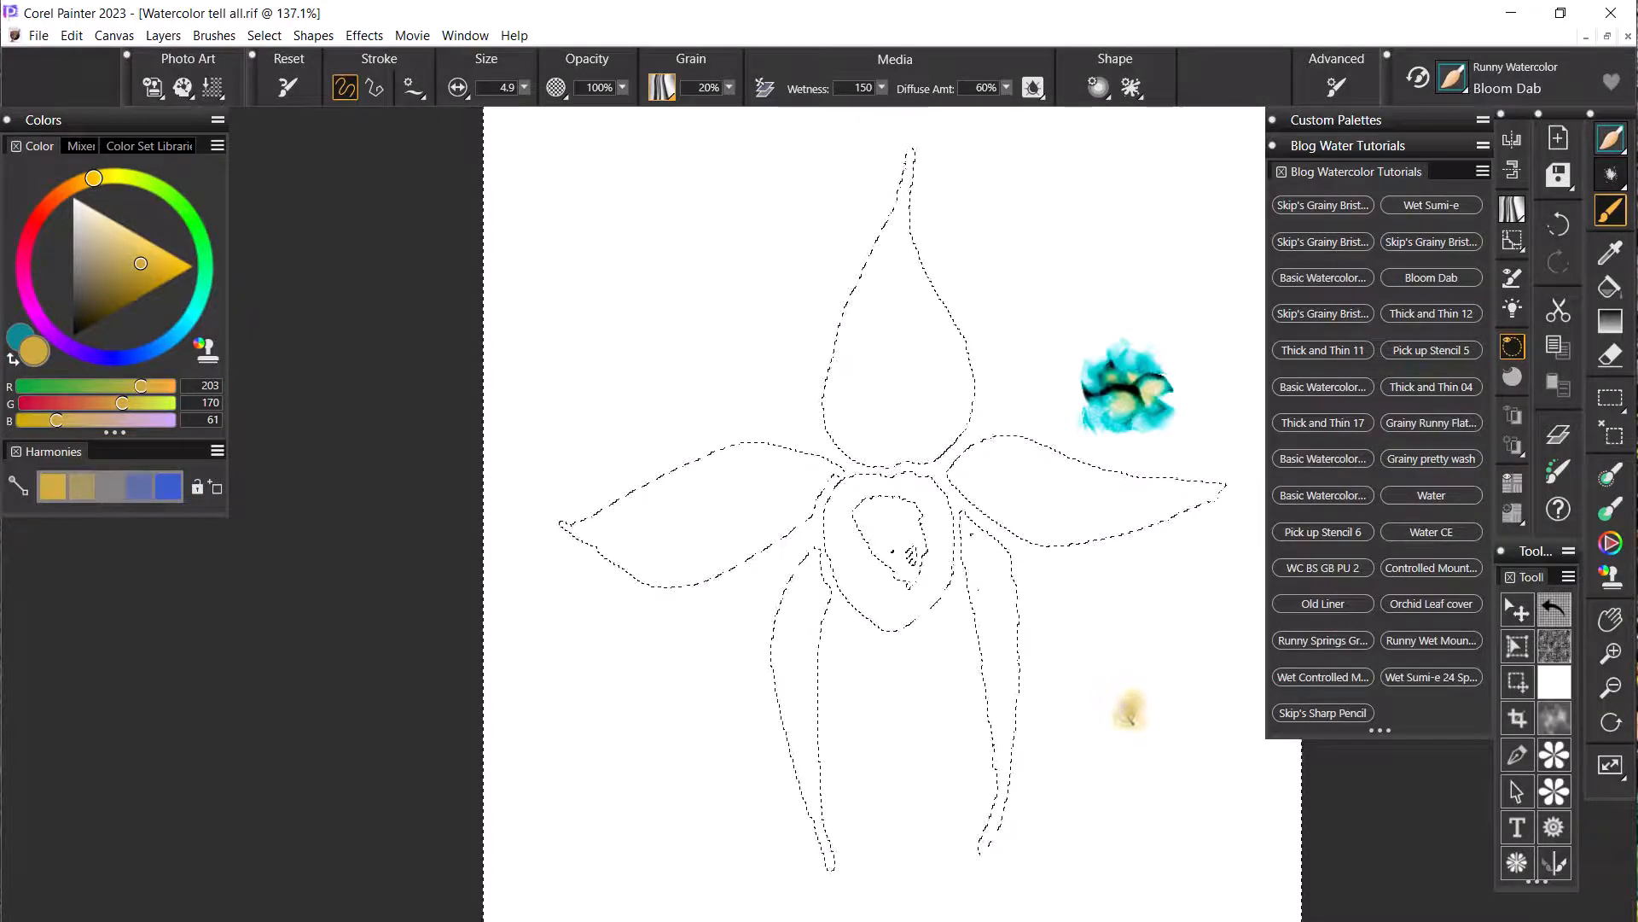
left_click_drag(1130, 719, 1137, 720)
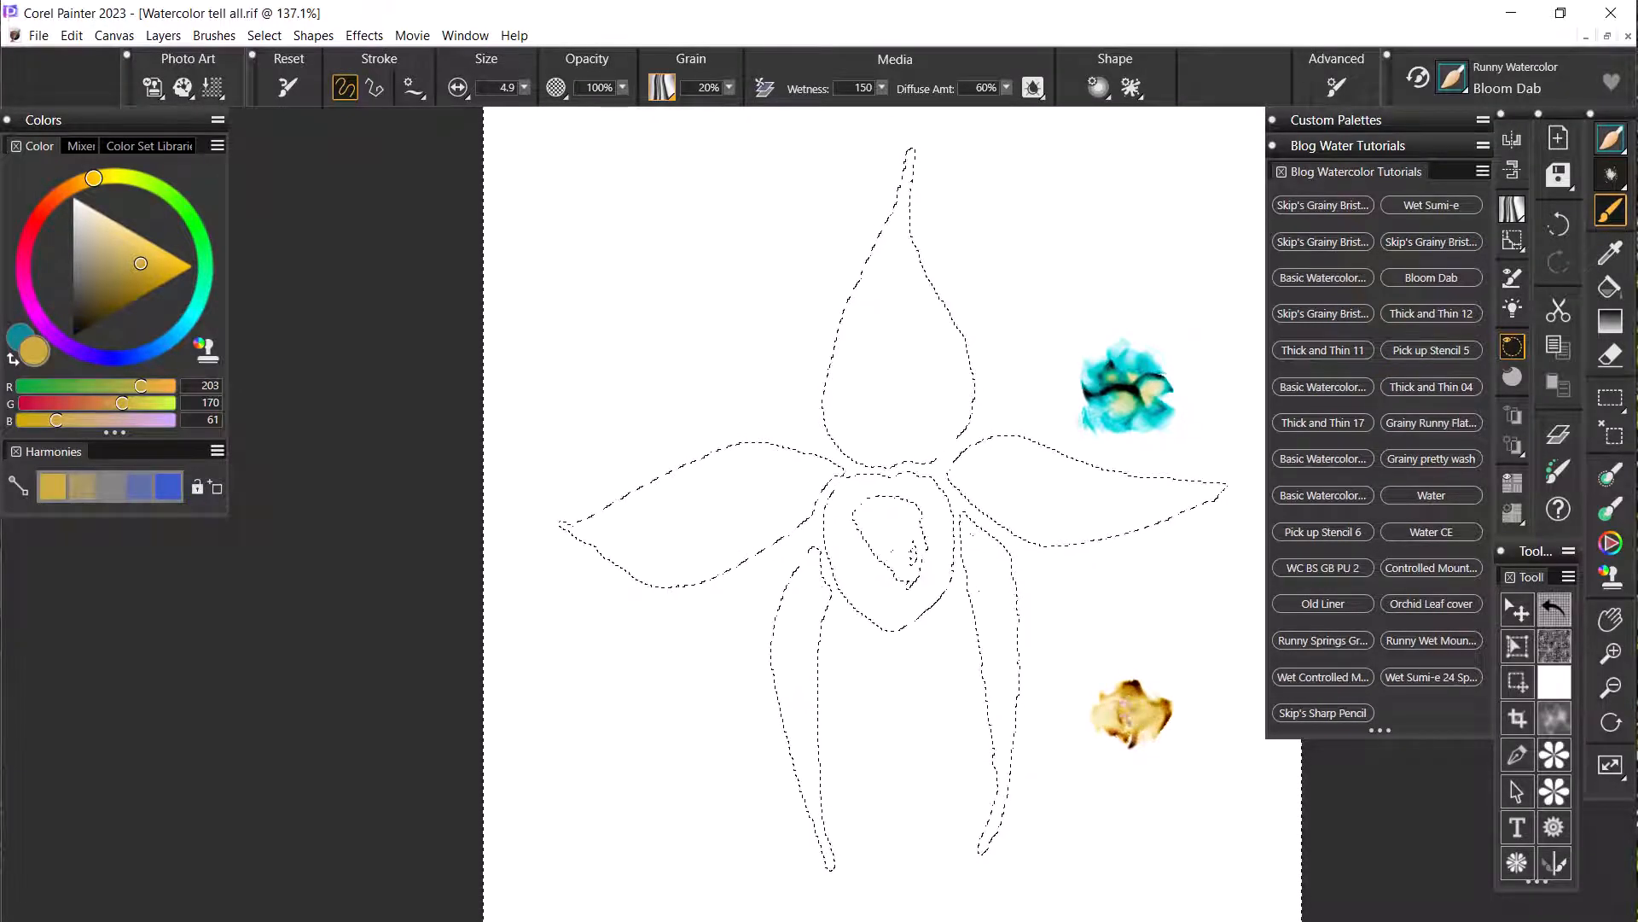
left_click_drag(1185, 632, 1204, 623)
mouse_move(1205, 617)
left_mouse_down()
mouse_move(1210, 646)
mouse_move(1216, 616)
left_mouse_up()
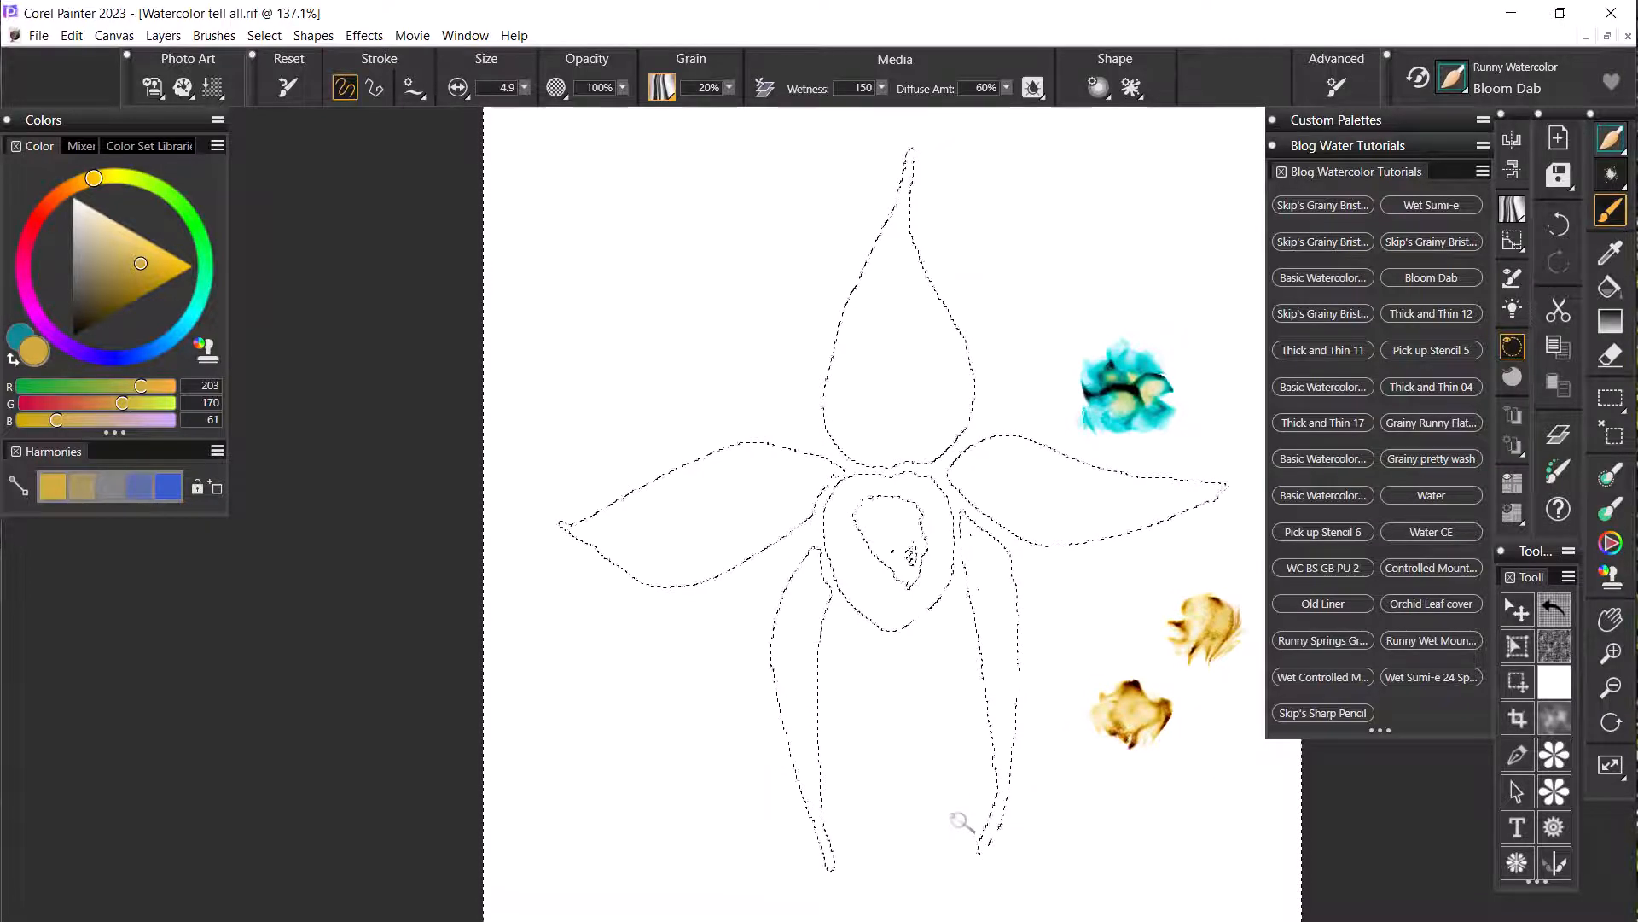
mouse_move(1189, 768)
left_mouse_down()
mouse_move(1182, 800)
mouse_move(1183, 780)
mouse_move(1212, 788)
mouse_move(1200, 773)
mouse_move(1229, 789)
left_mouse_up()
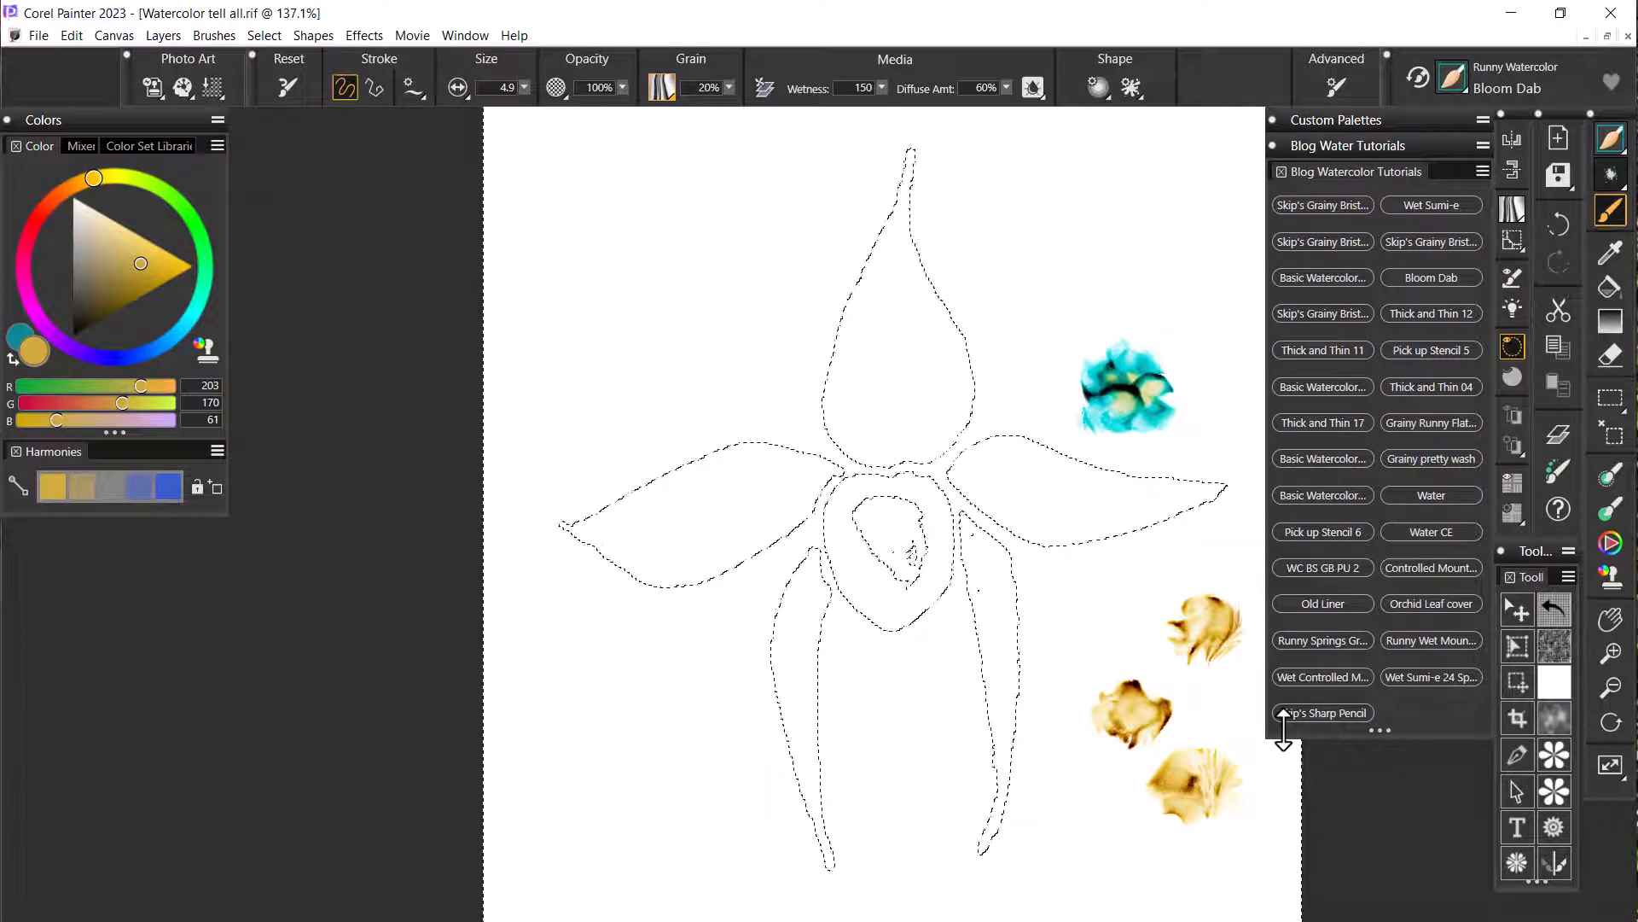
- Shift the hue to red (204, 73, 60) and glaze red over the golden yellow blooms
left_click(41, 212)
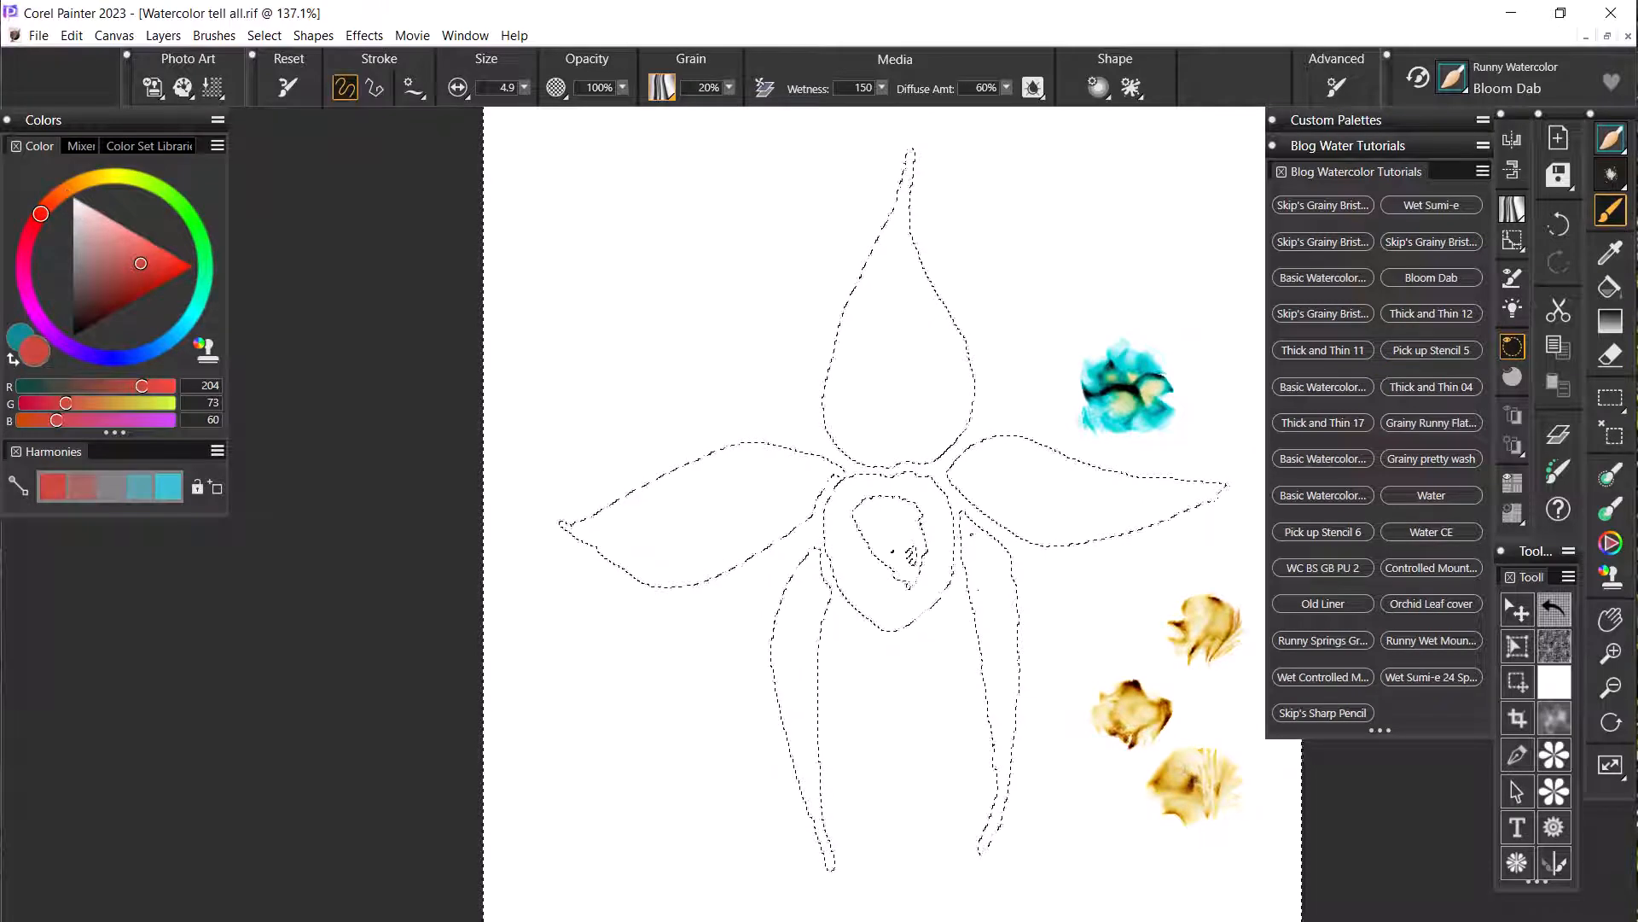
mouse_move(1190, 775)
left_mouse_down()
mouse_move(1196, 795)
mouse_move(1144, 734)
mouse_move(1160, 718)
mouse_move(1135, 744)
mouse_move(1107, 713)
mouse_move(1147, 675)
mouse_move(1125, 689)
mouse_move(1150, 687)
mouse_move(1175, 716)
mouse_move(1161, 683)
mouse_move(1172, 710)
mouse_move(1139, 751)
left_mouse_up()
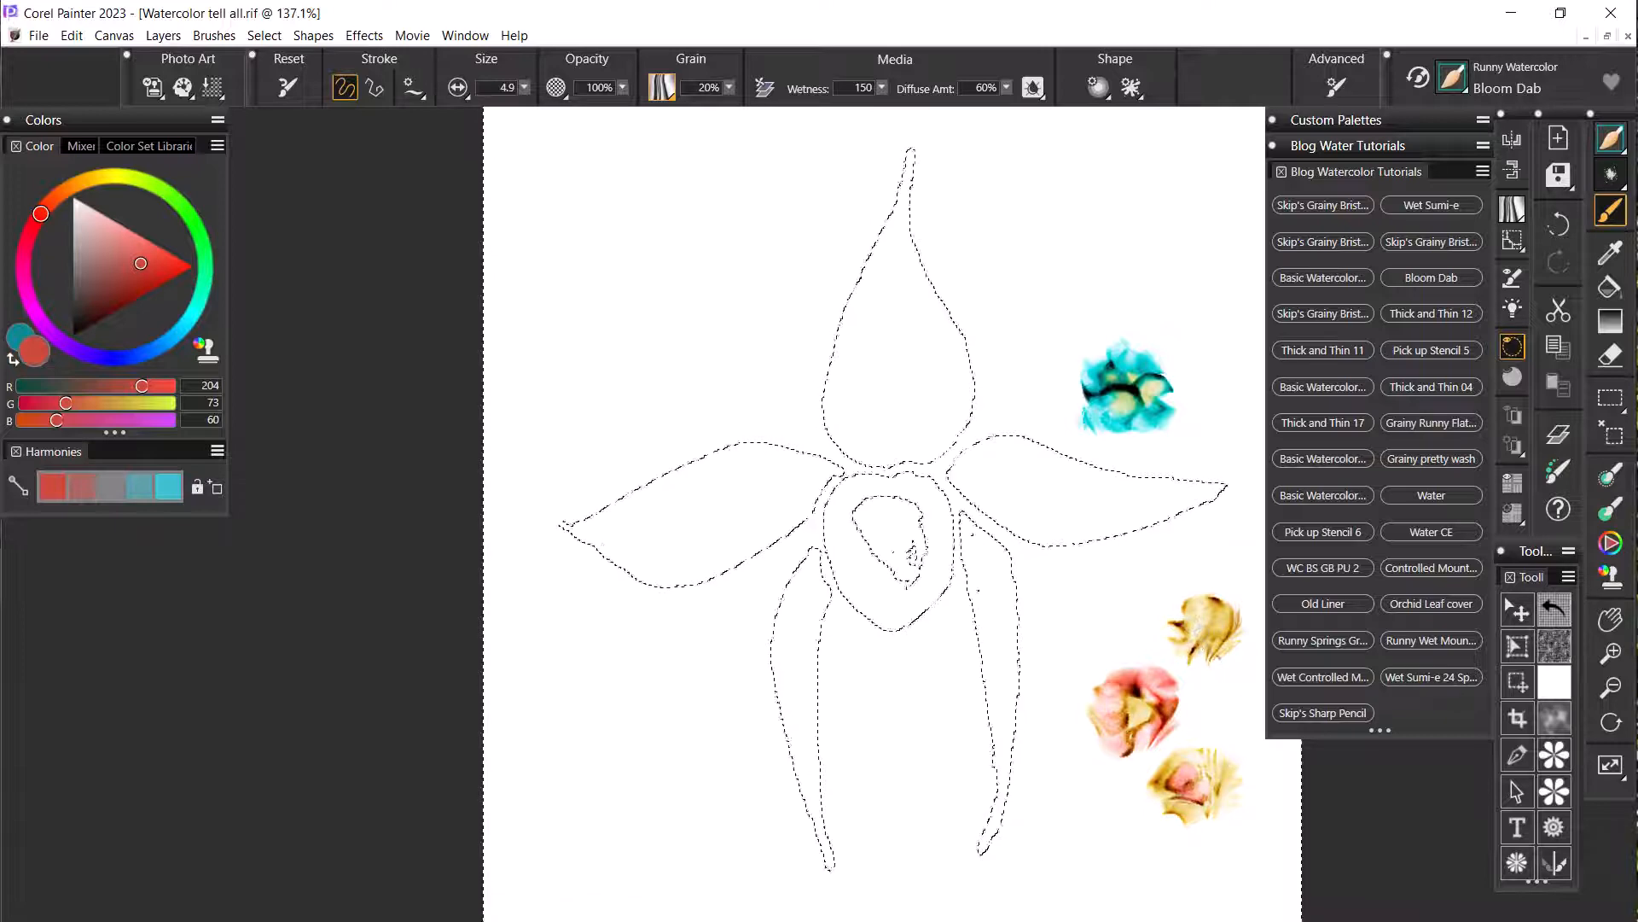
mouse_move(1208, 599)
left_mouse_down()
mouse_move(1180, 648)
mouse_move(1217, 657)
mouse_move(1222, 606)
mouse_move(1223, 656)
mouse_move(1205, 670)
mouse_move(1189, 636)
left_mouse_up()
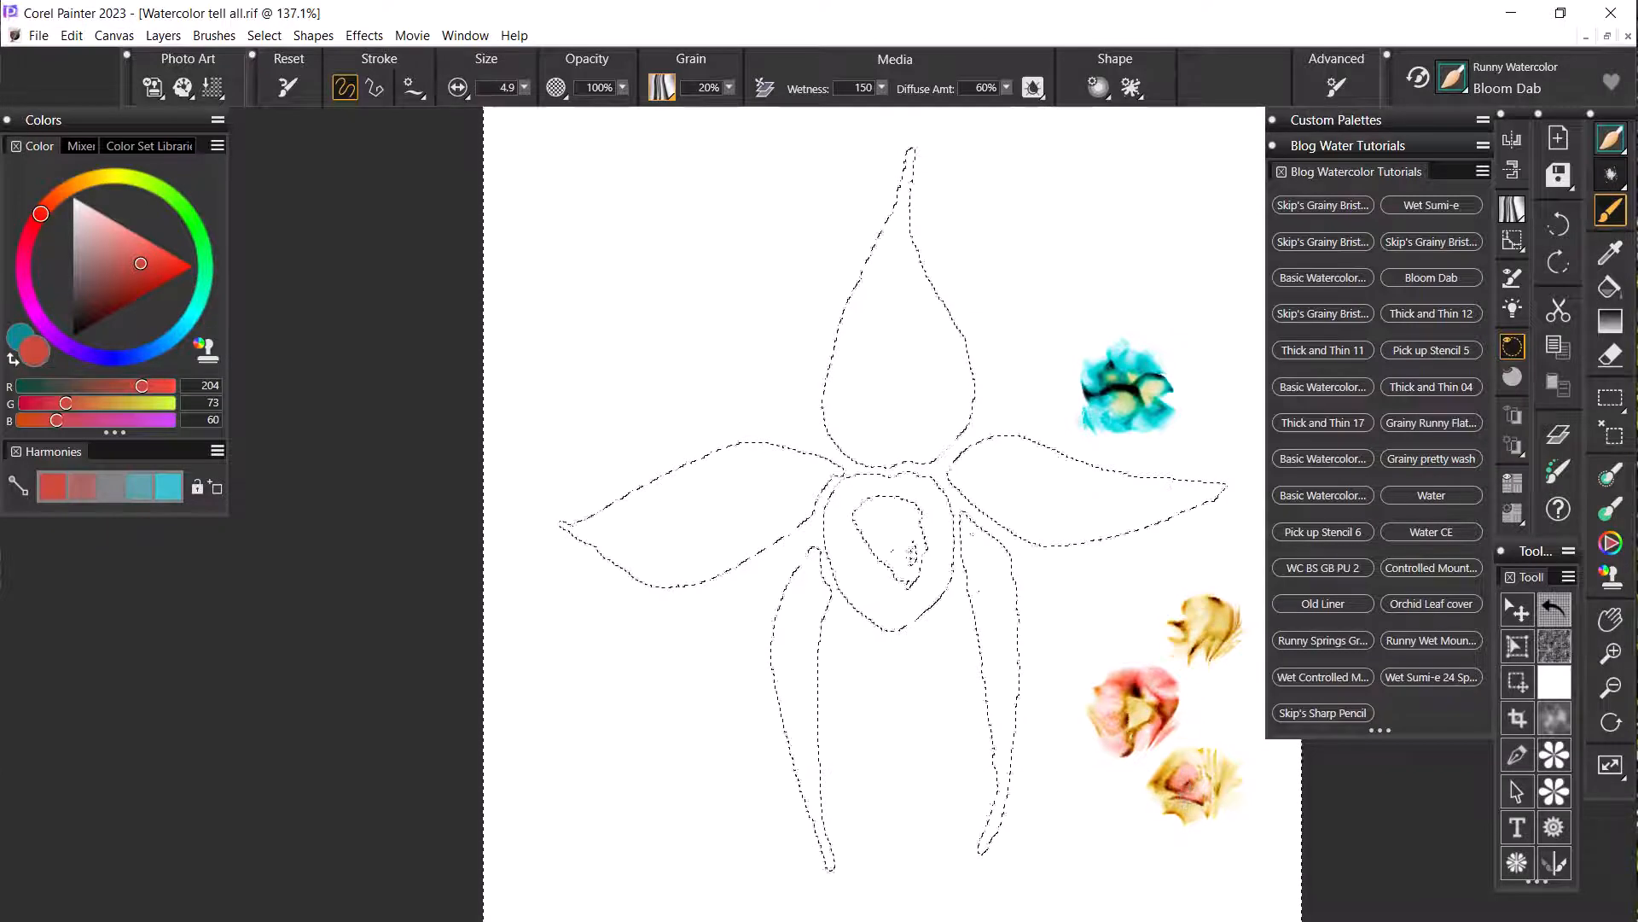
- Undo all the red, golden yellow and teal blooms in the background
key("ctrl+z")
key("ctrl+z")
key("ctrl+z")
key("ctrl+z")
key("ctrl+z")
key("ctrl+z")
key("ctrl+z")
key("ctrl+z")
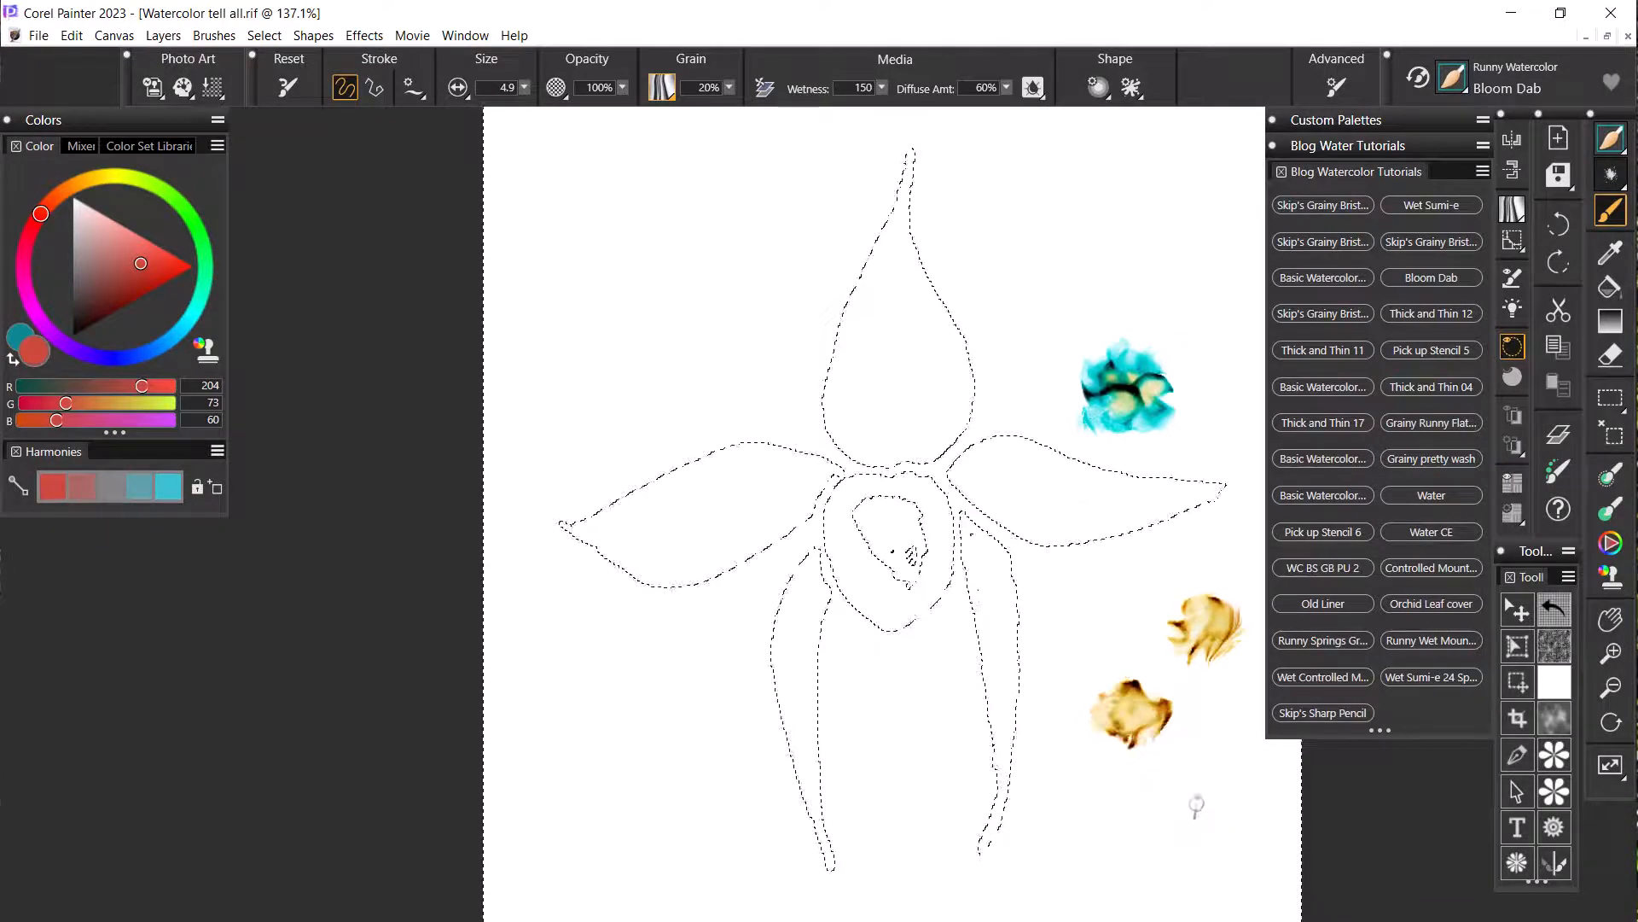
key("ctrl+z")
key("ctrl+z")
key("ctrl+z")
key("ctrl+z")
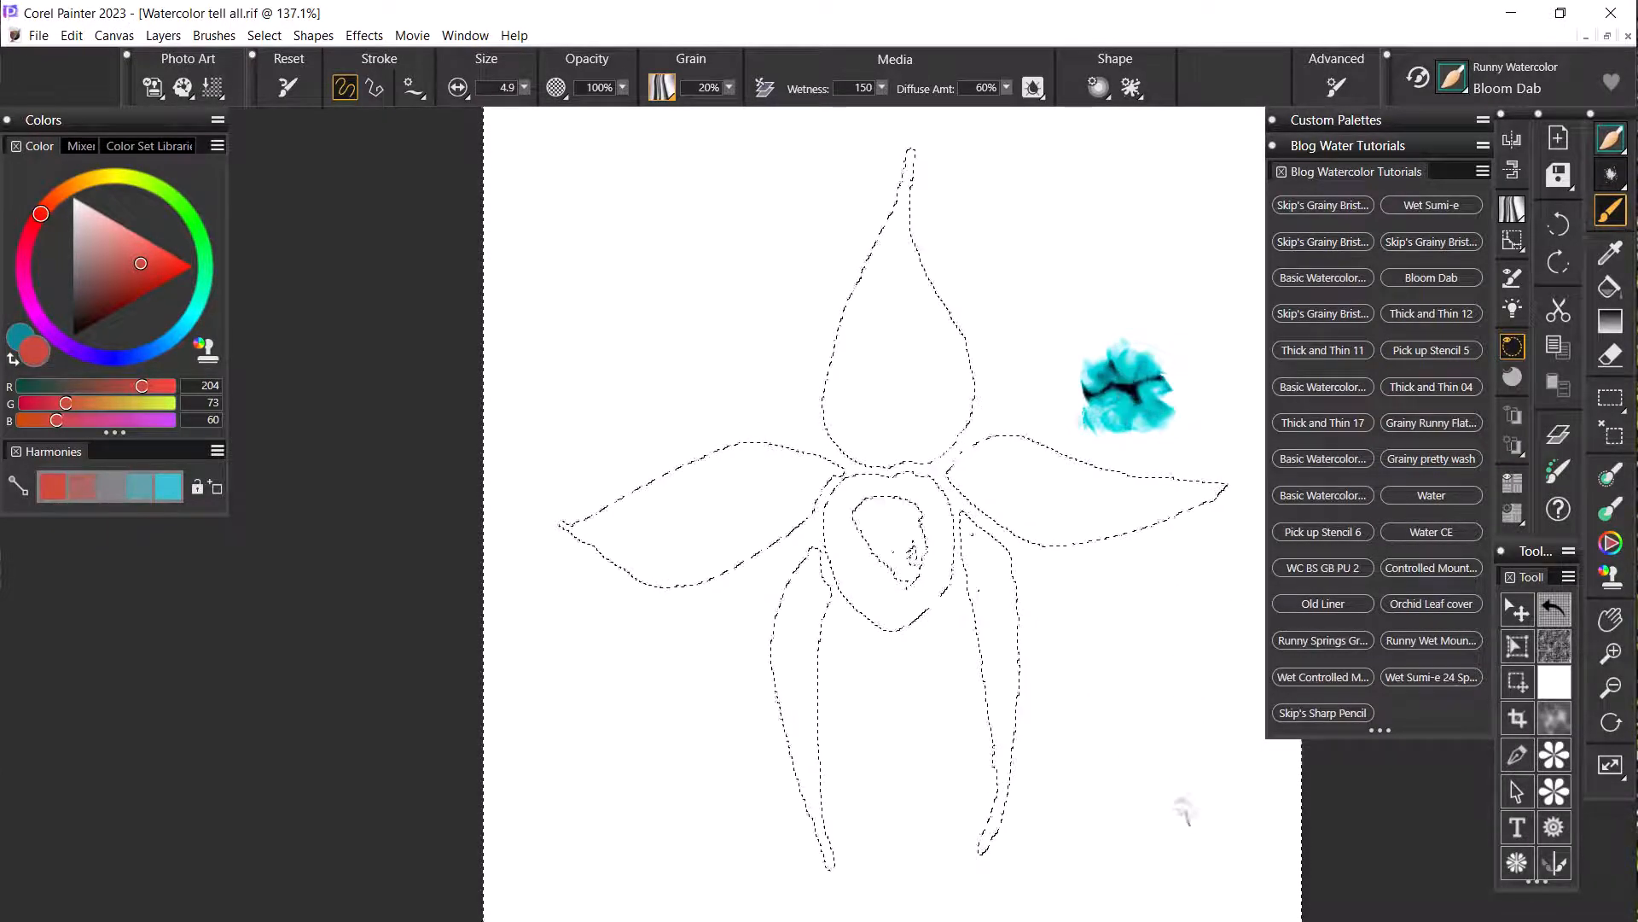
key("ctrl+z")
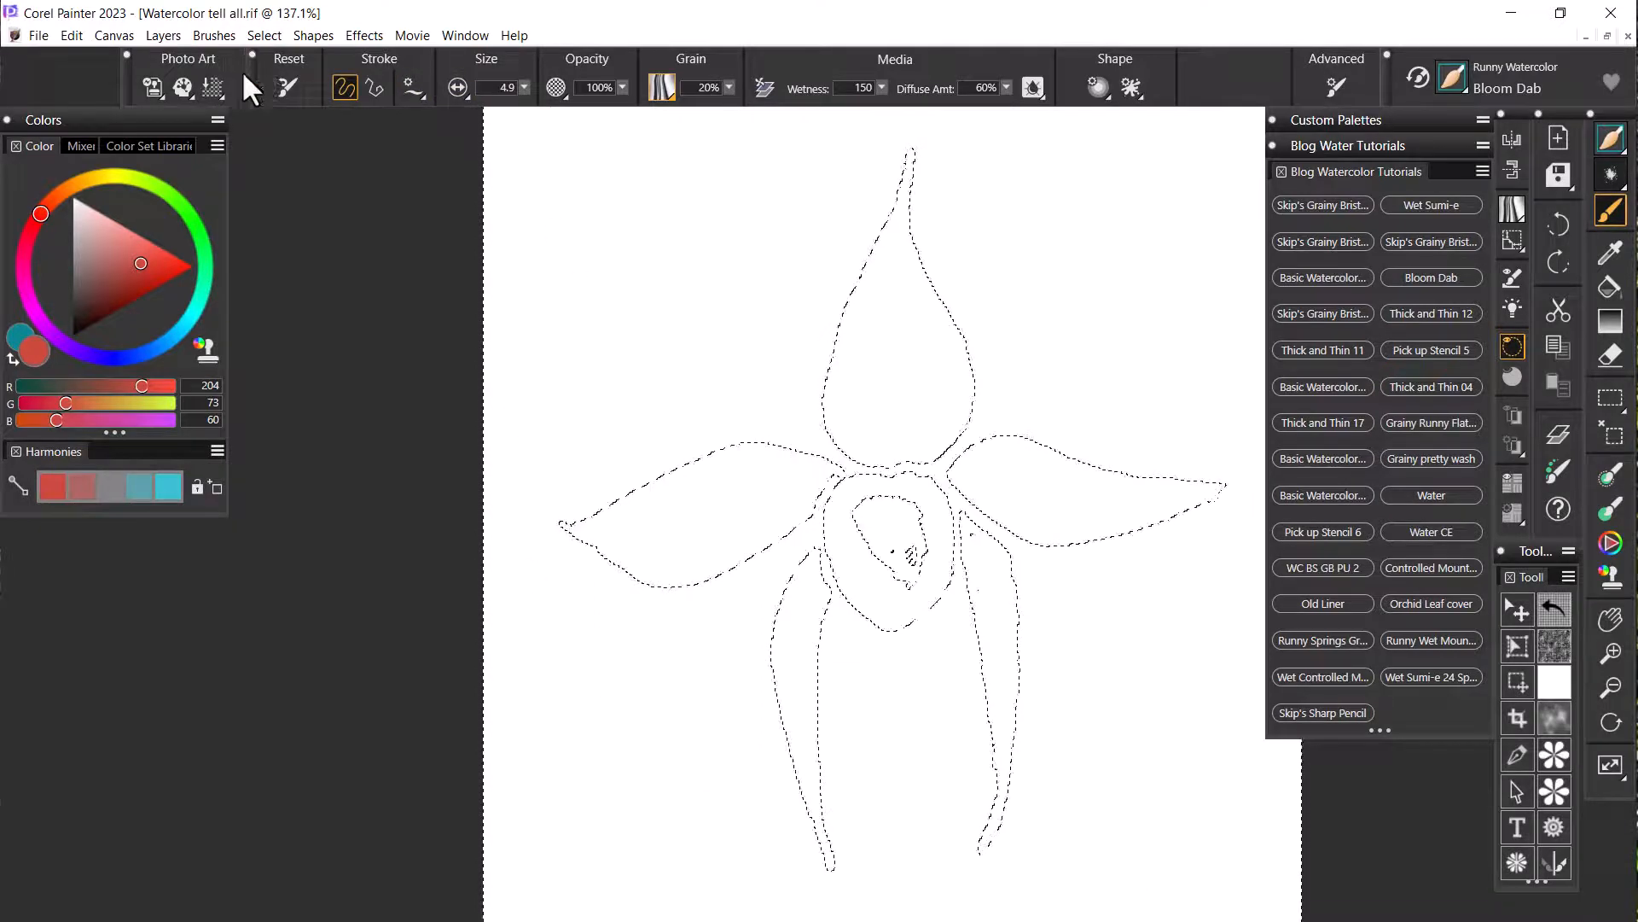
- Invert the selection back to the flower and switch to the Thick and Thin 12 brush in teal
left_click(263, 35)
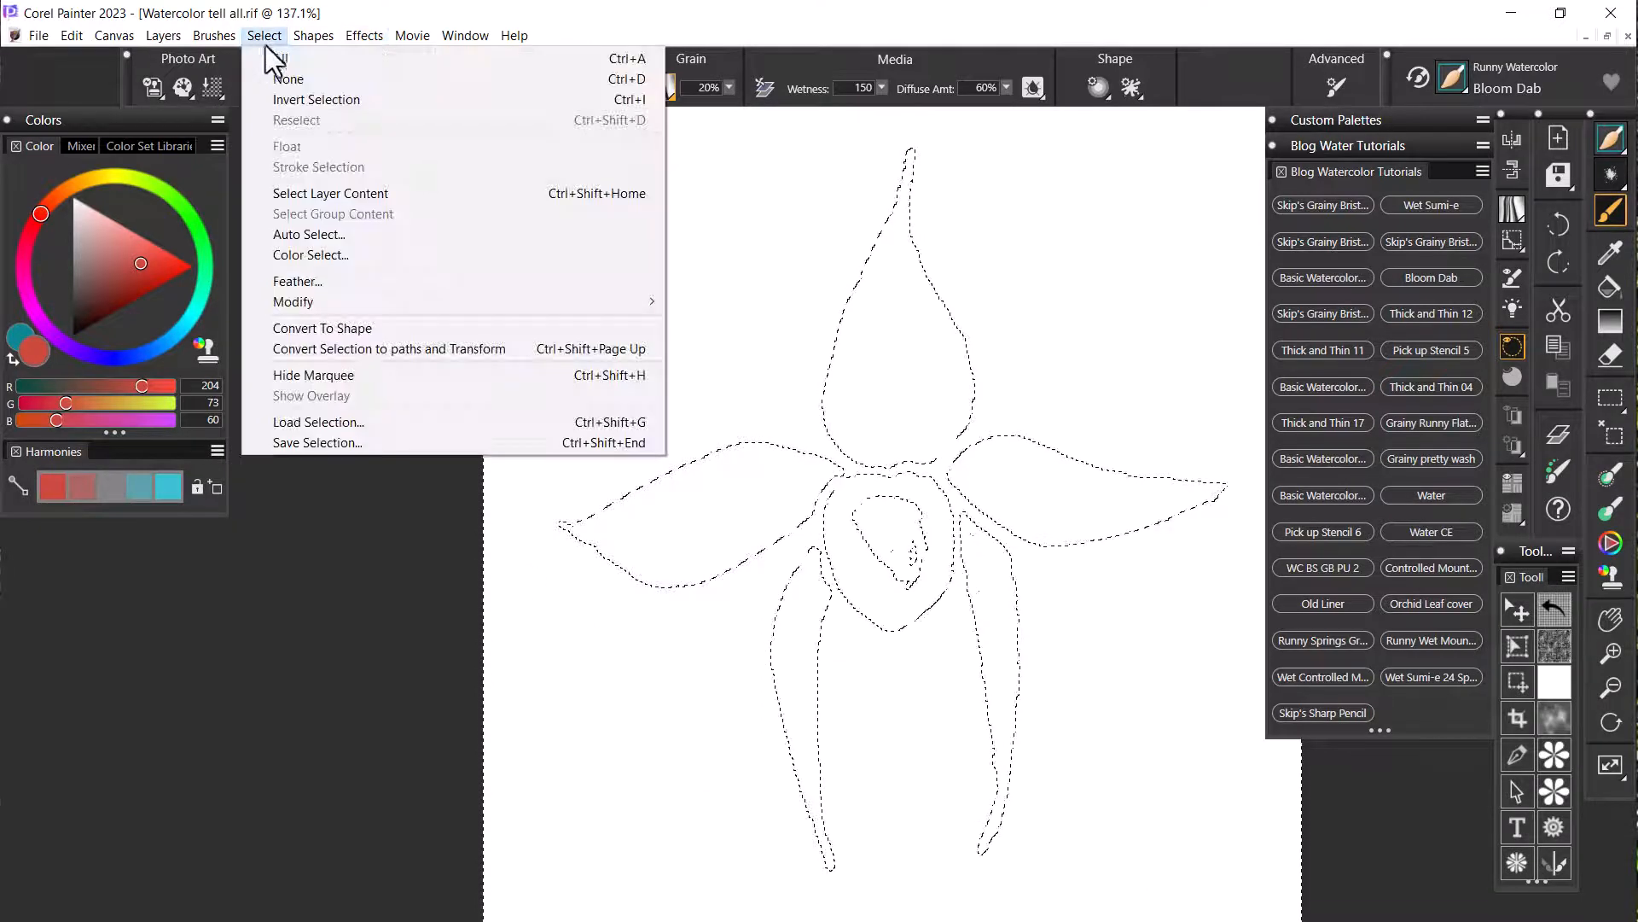
left_click(315, 99)
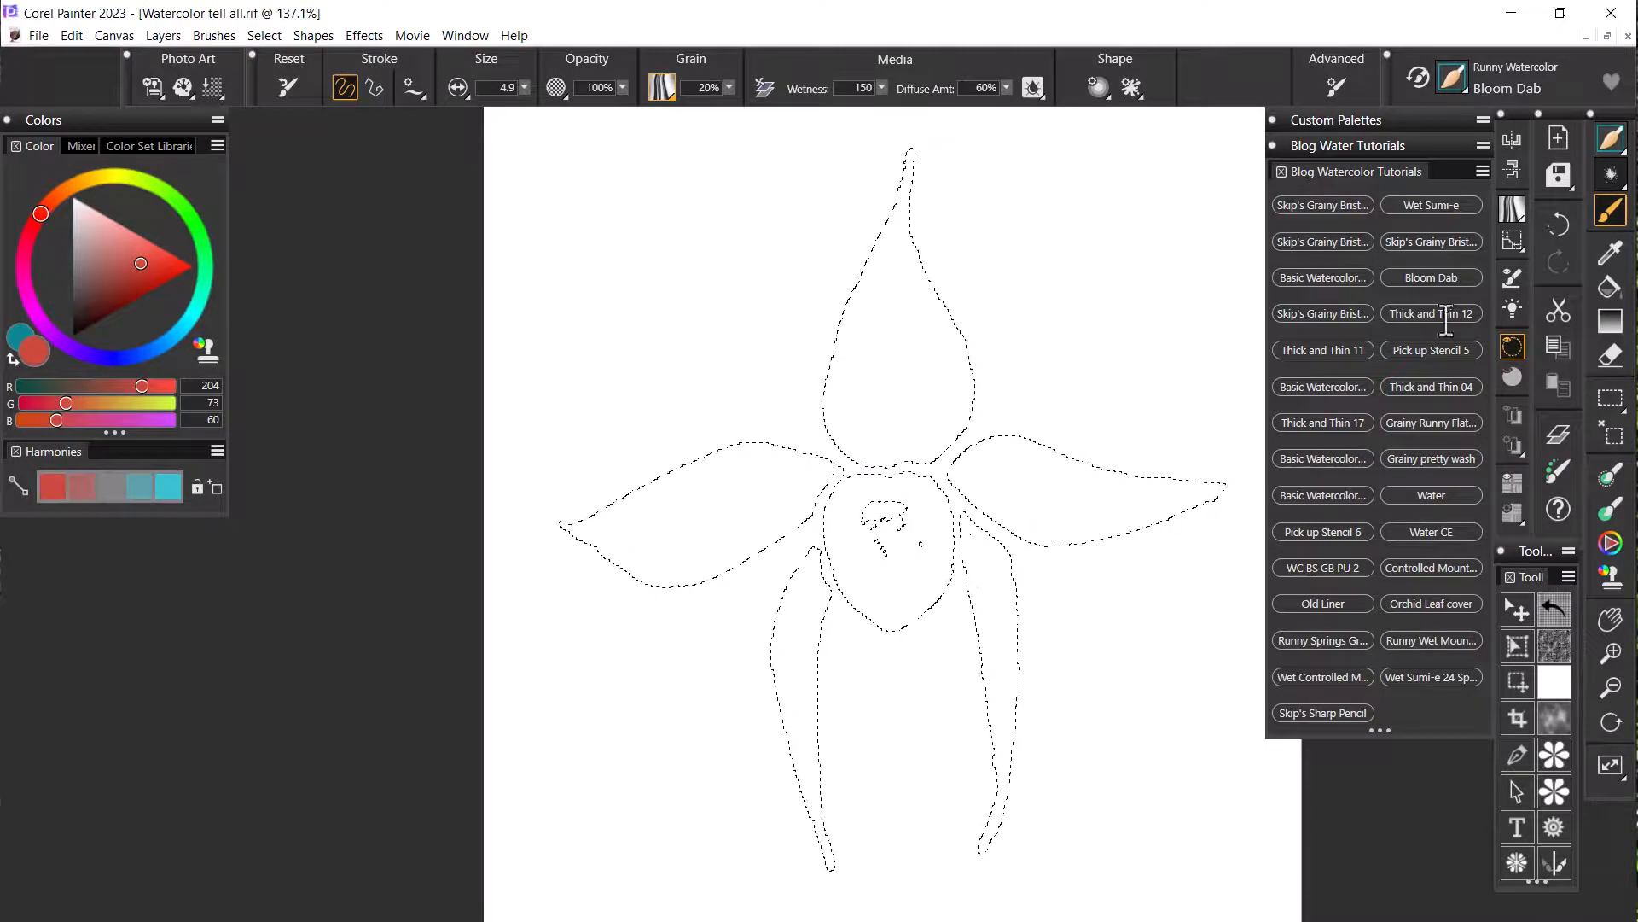
left_click(1418, 314)
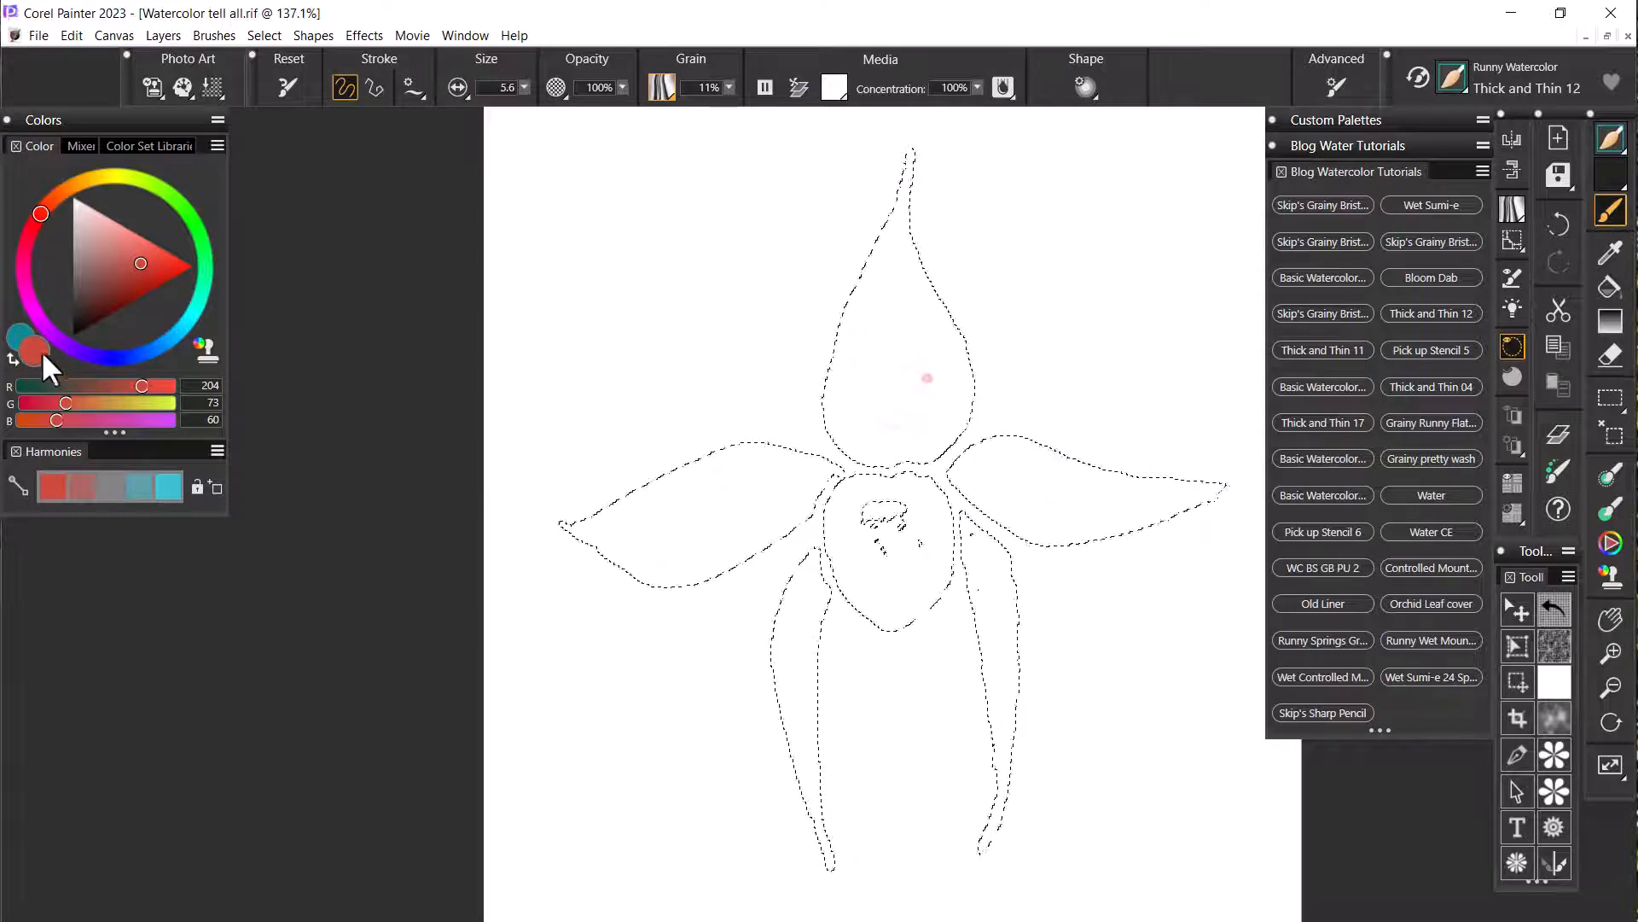
left_click(14, 358)
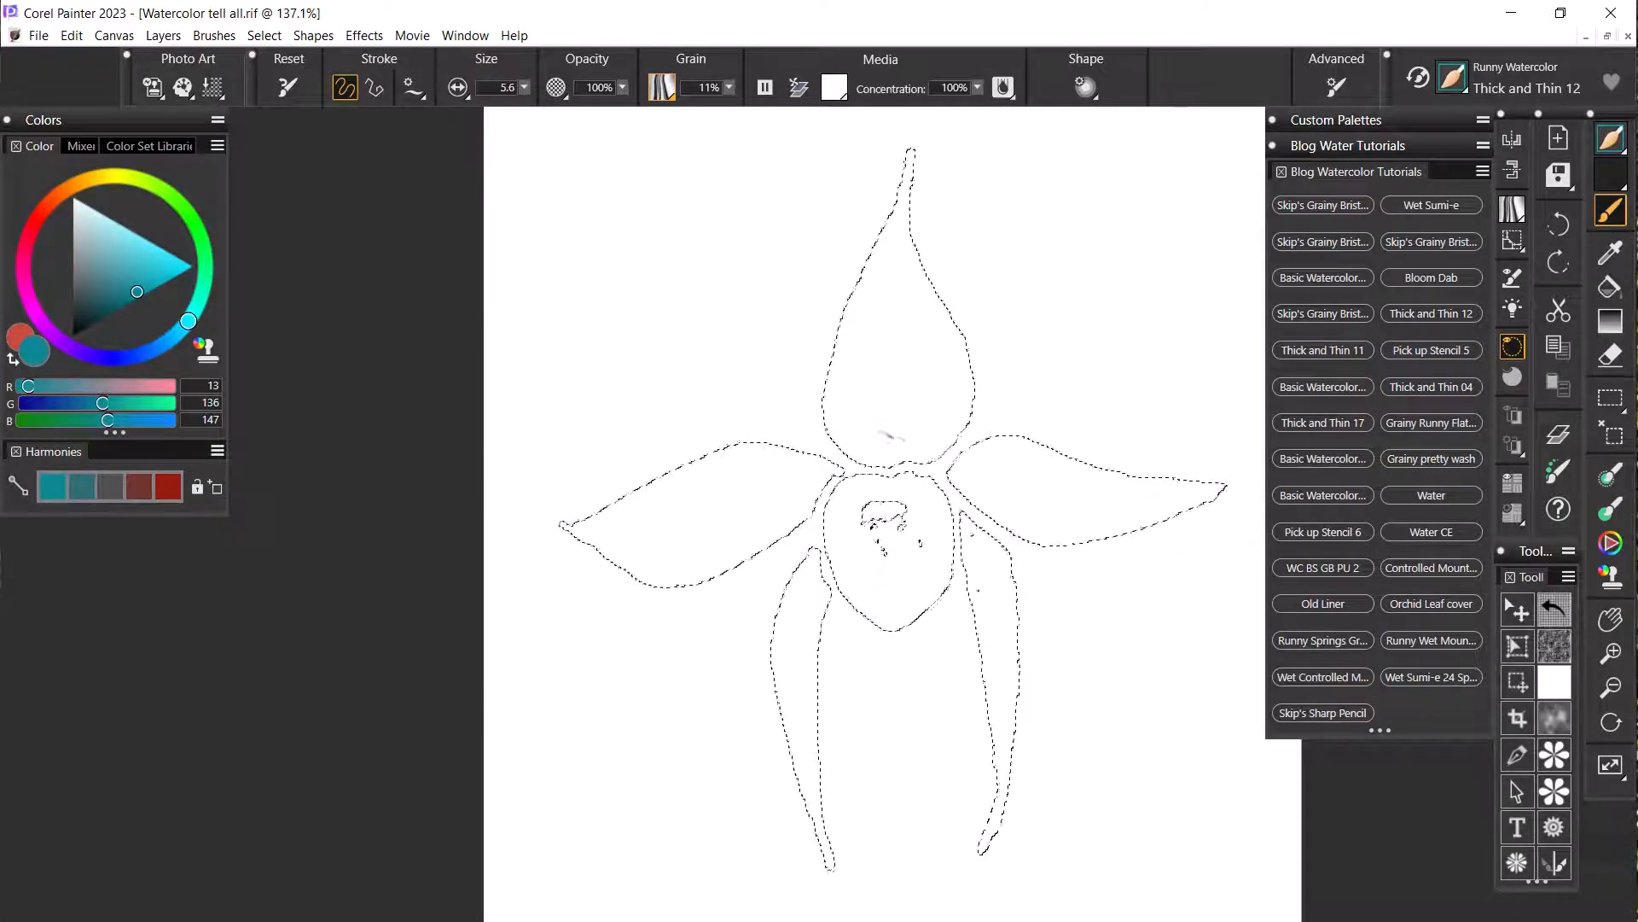
- Try curving thin and thick teal strokes and loose squiggles inside the upper petal, and undo them
left_click_drag(883, 433, 882, 428)
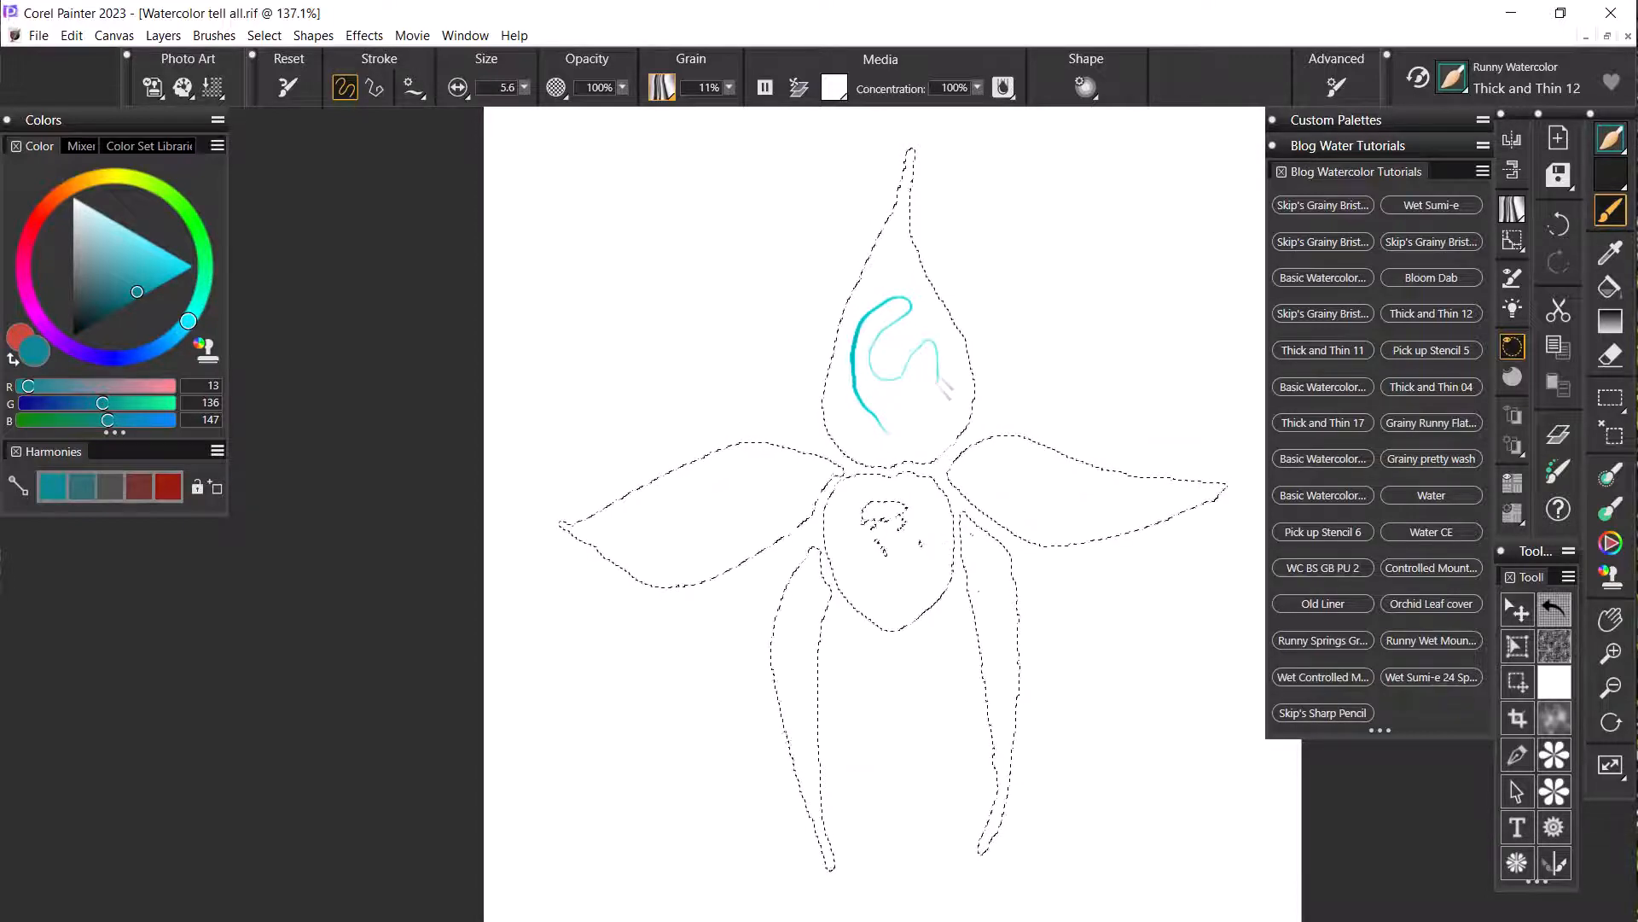
mouse_move(944, 389)
left_mouse_down()
mouse_move(890, 412)
mouse_move(890, 436)
mouse_move(954, 422)
left_mouse_up()
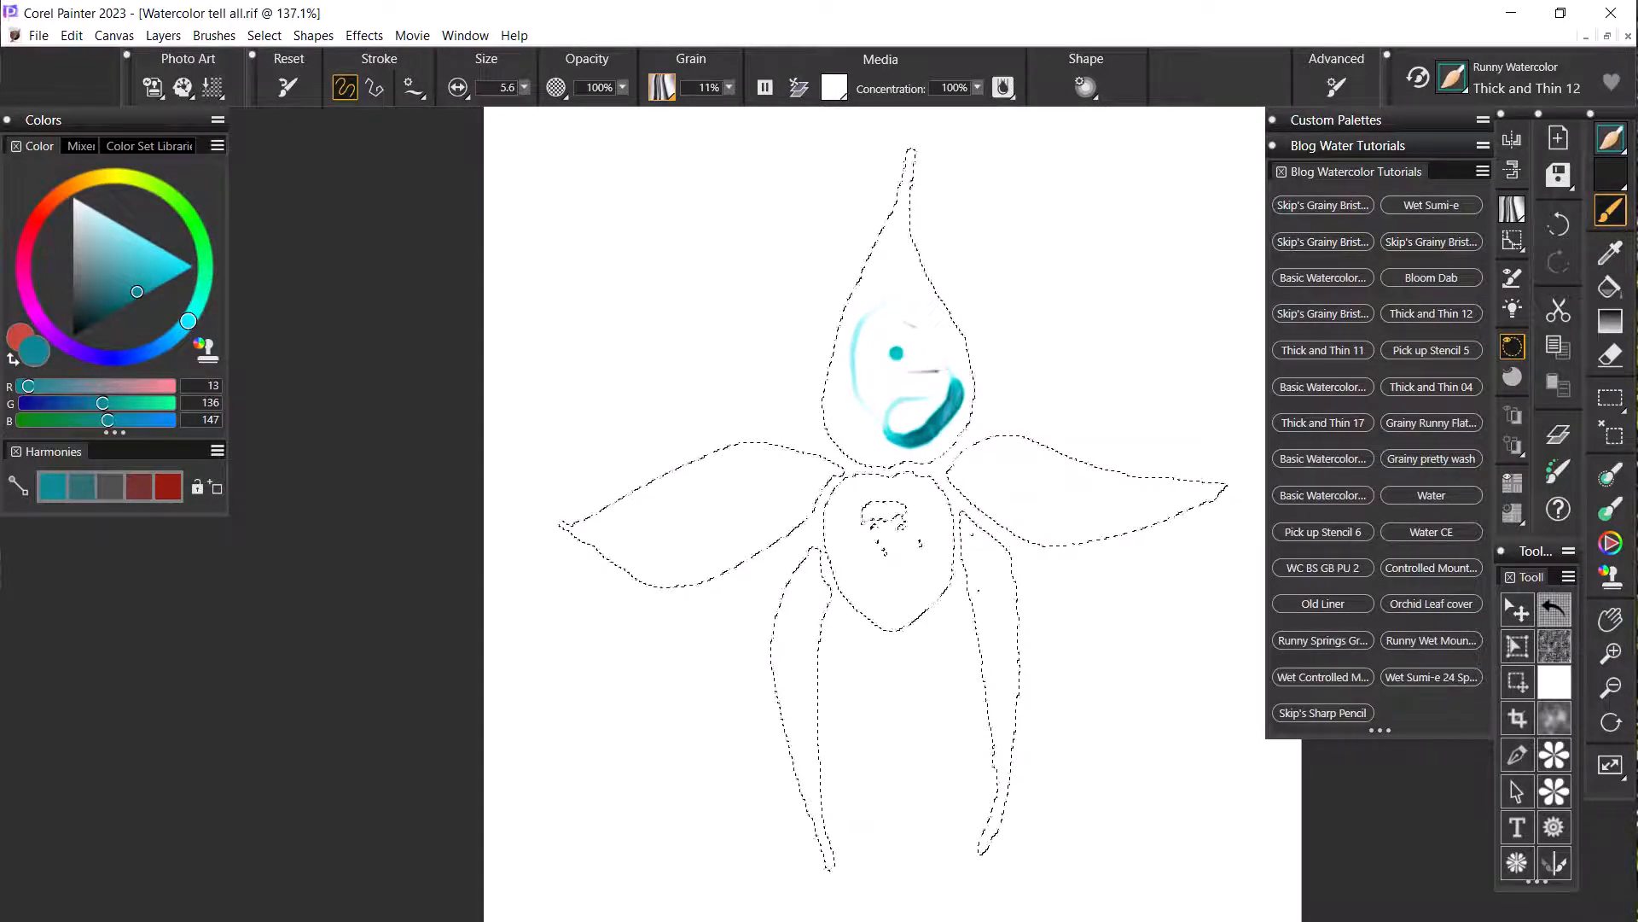
key("ctrl+z")
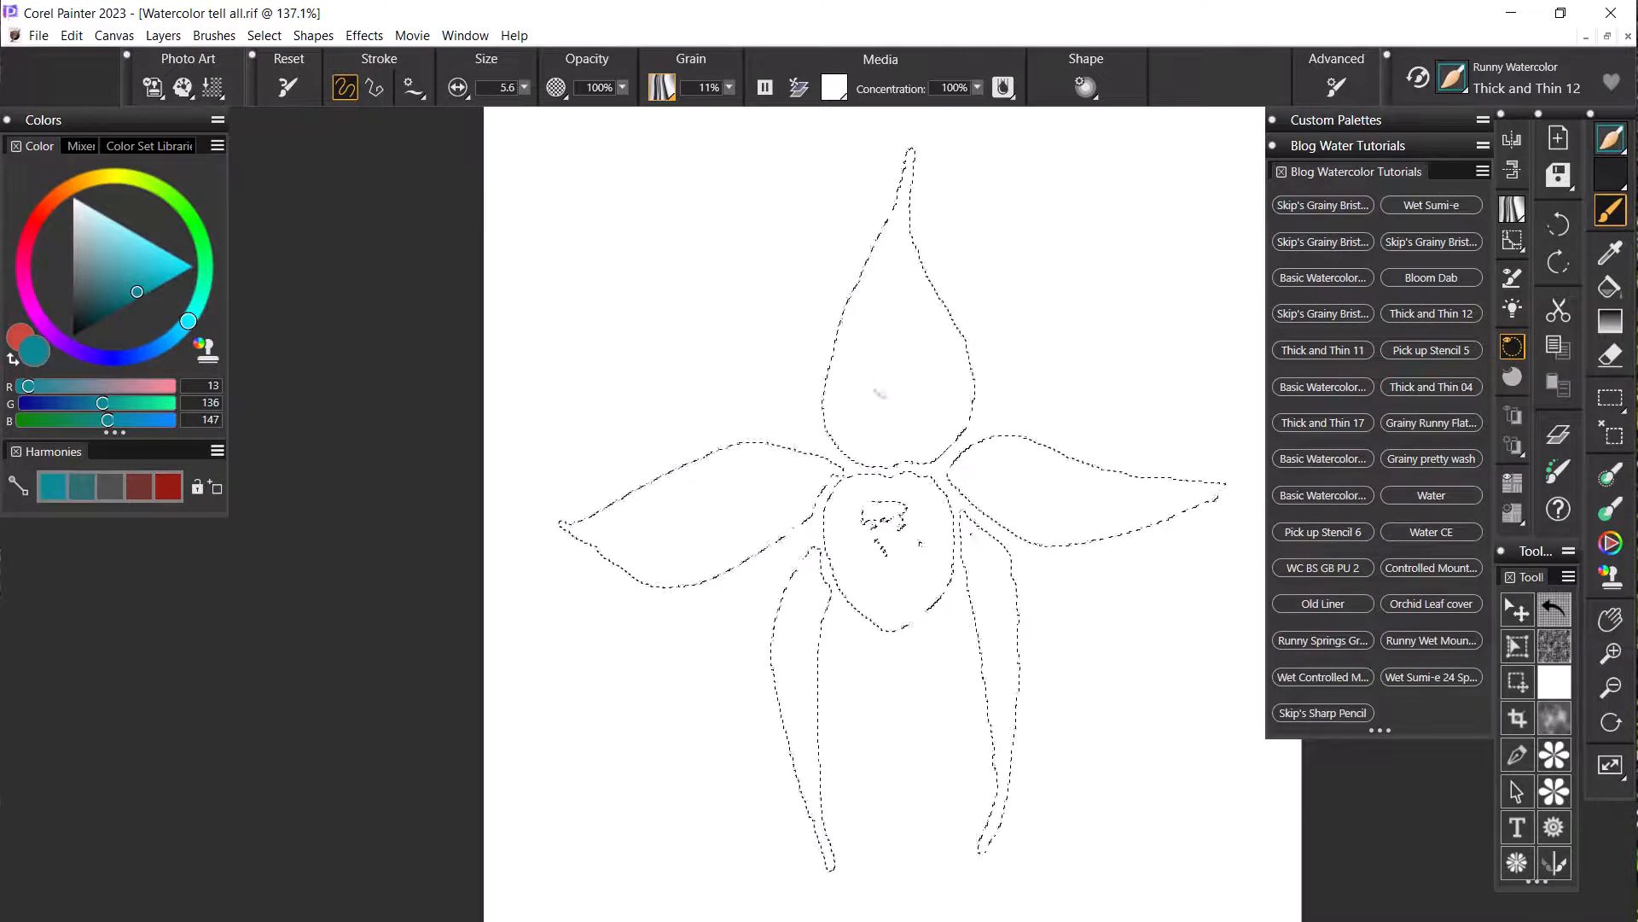
mouse_move(872, 362)
left_mouse_down()
mouse_move(884, 404)
mouse_move(938, 393)
left_mouse_up()
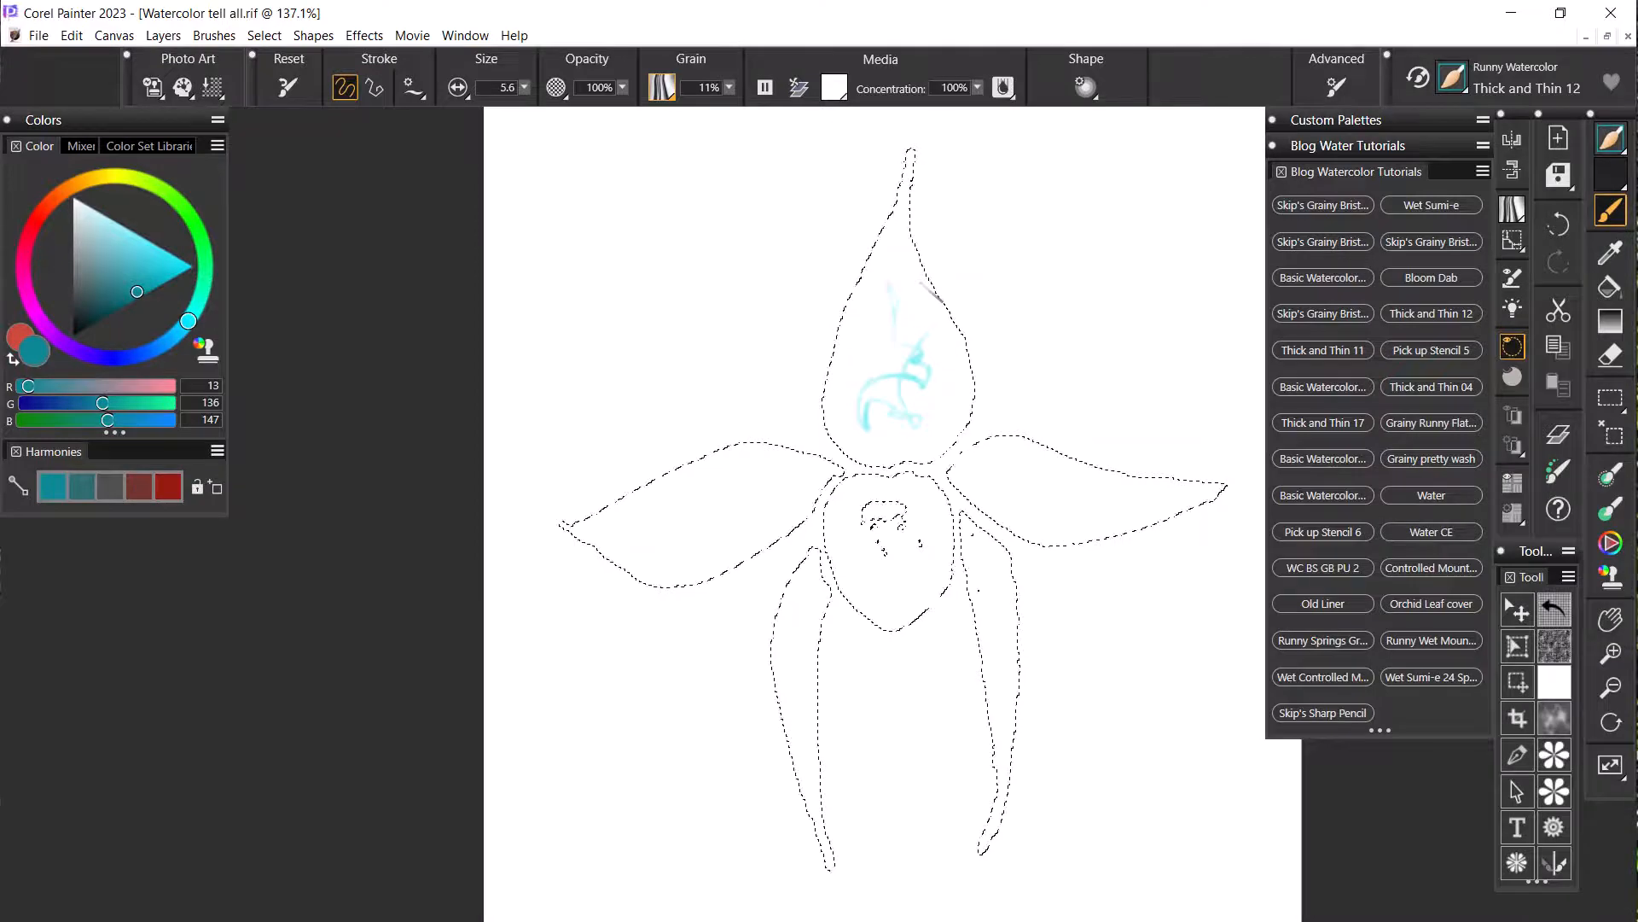
key("ctrl+z")
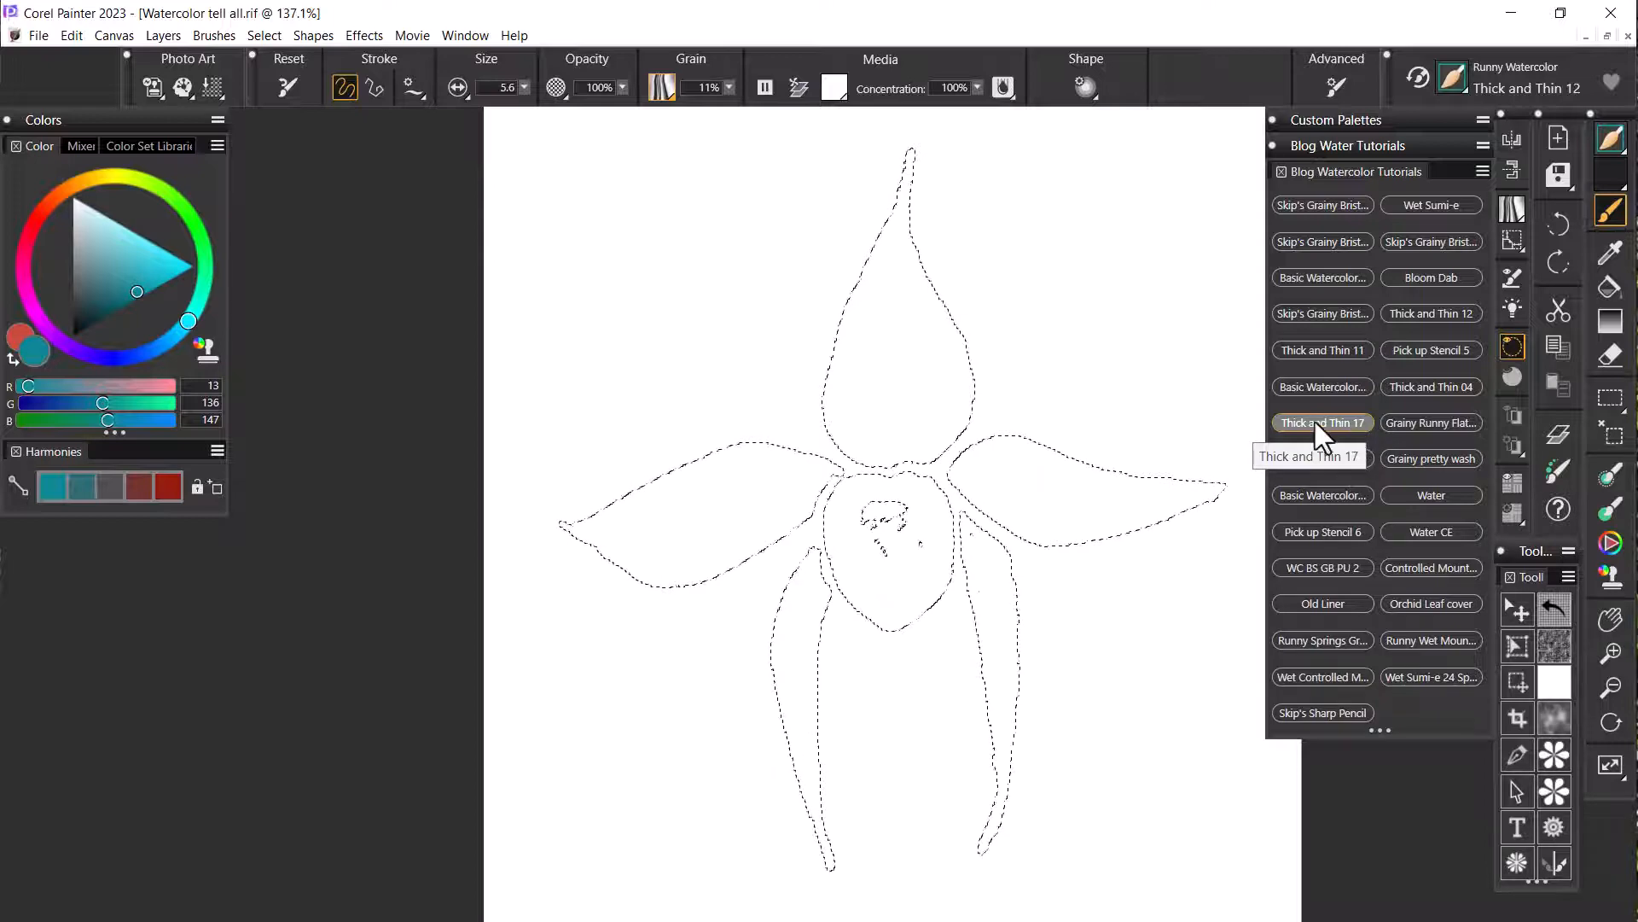
- Try curving teal strokes and loose squiggles inside the upper petal with the Thick and Thin 17 brush, and undo them
left_click(1336, 421)
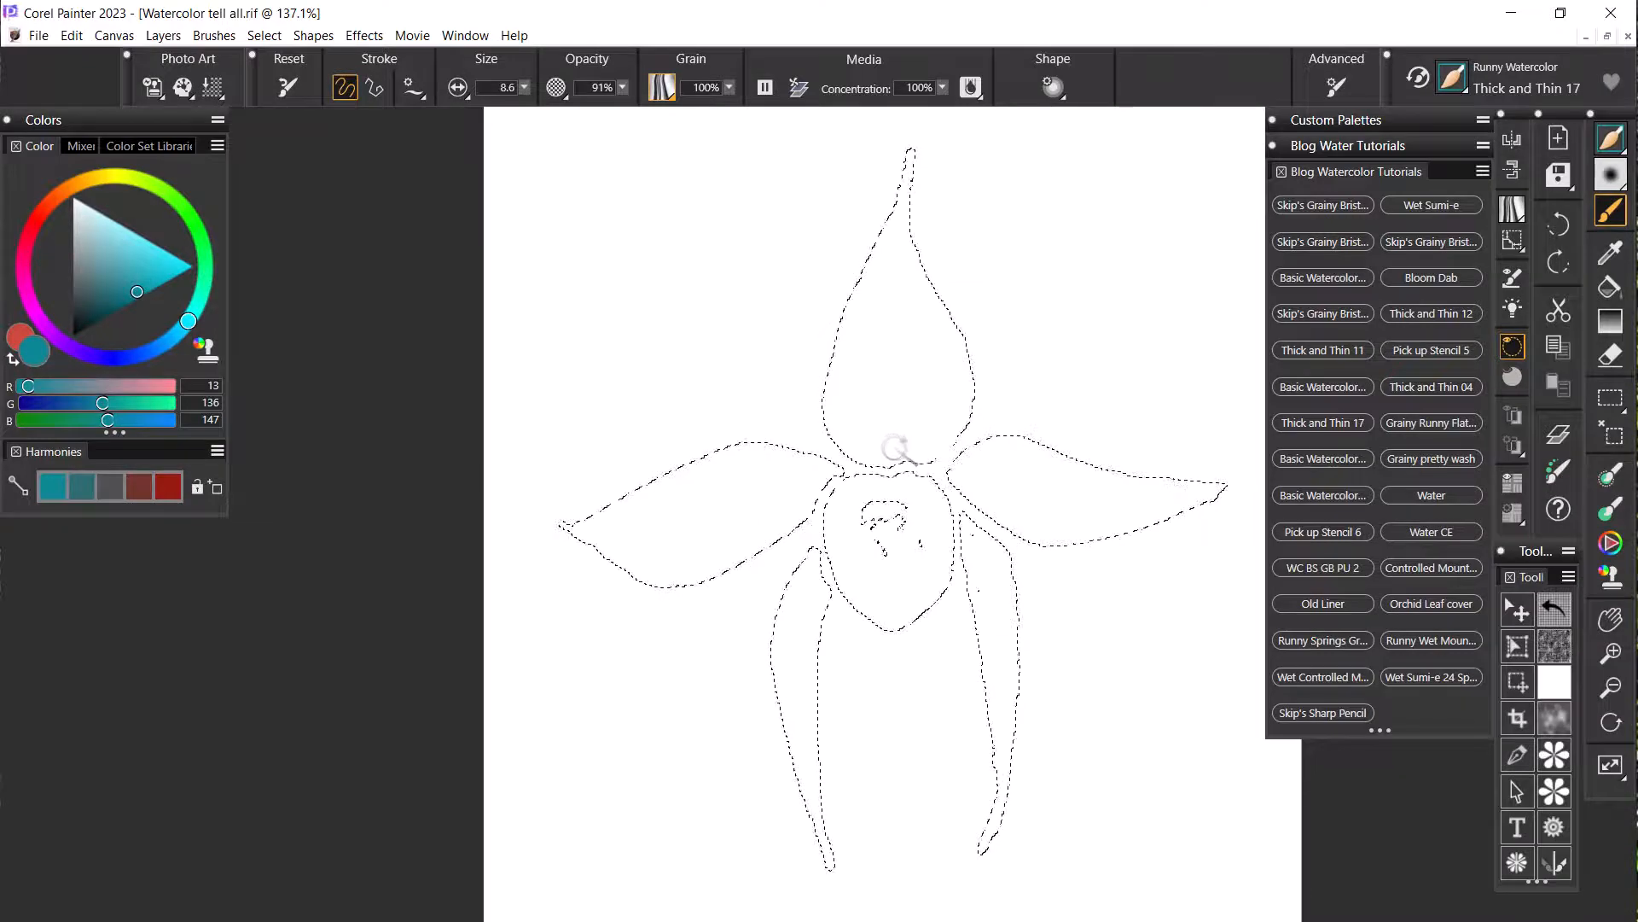
mouse_move(884, 450)
left_mouse_down()
mouse_move(875, 358)
mouse_move(903, 349)
mouse_move(917, 399)
left_mouse_up()
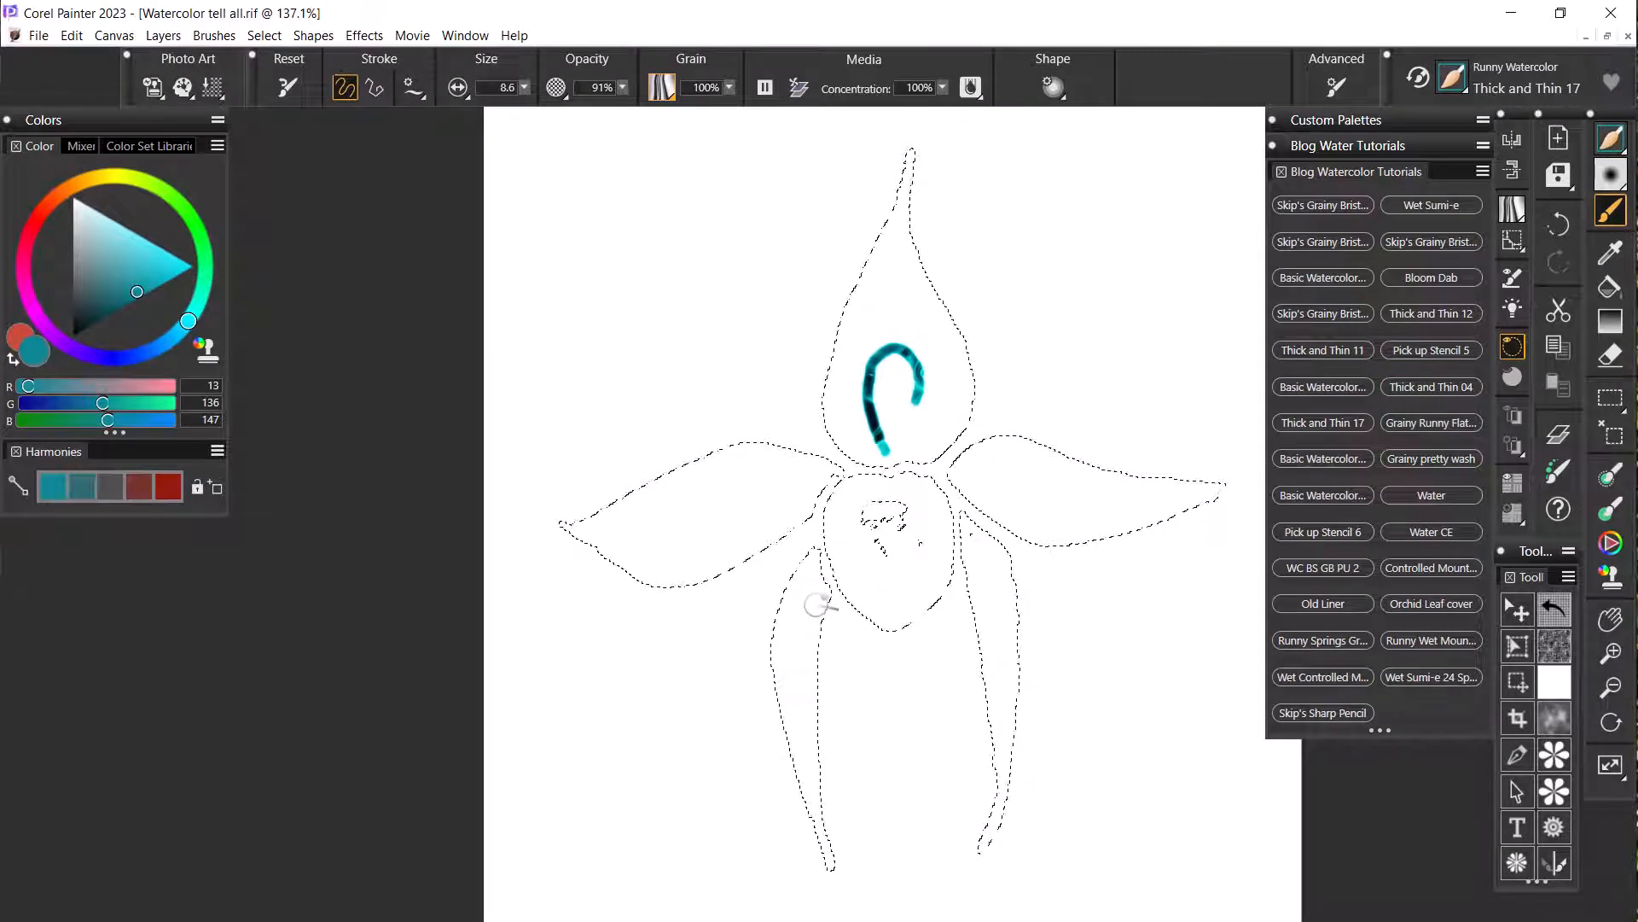
key("ctrl+z")
mouse_move(866, 425)
left_mouse_down()
mouse_move(935, 401)
mouse_move(967, 343)
left_mouse_up()
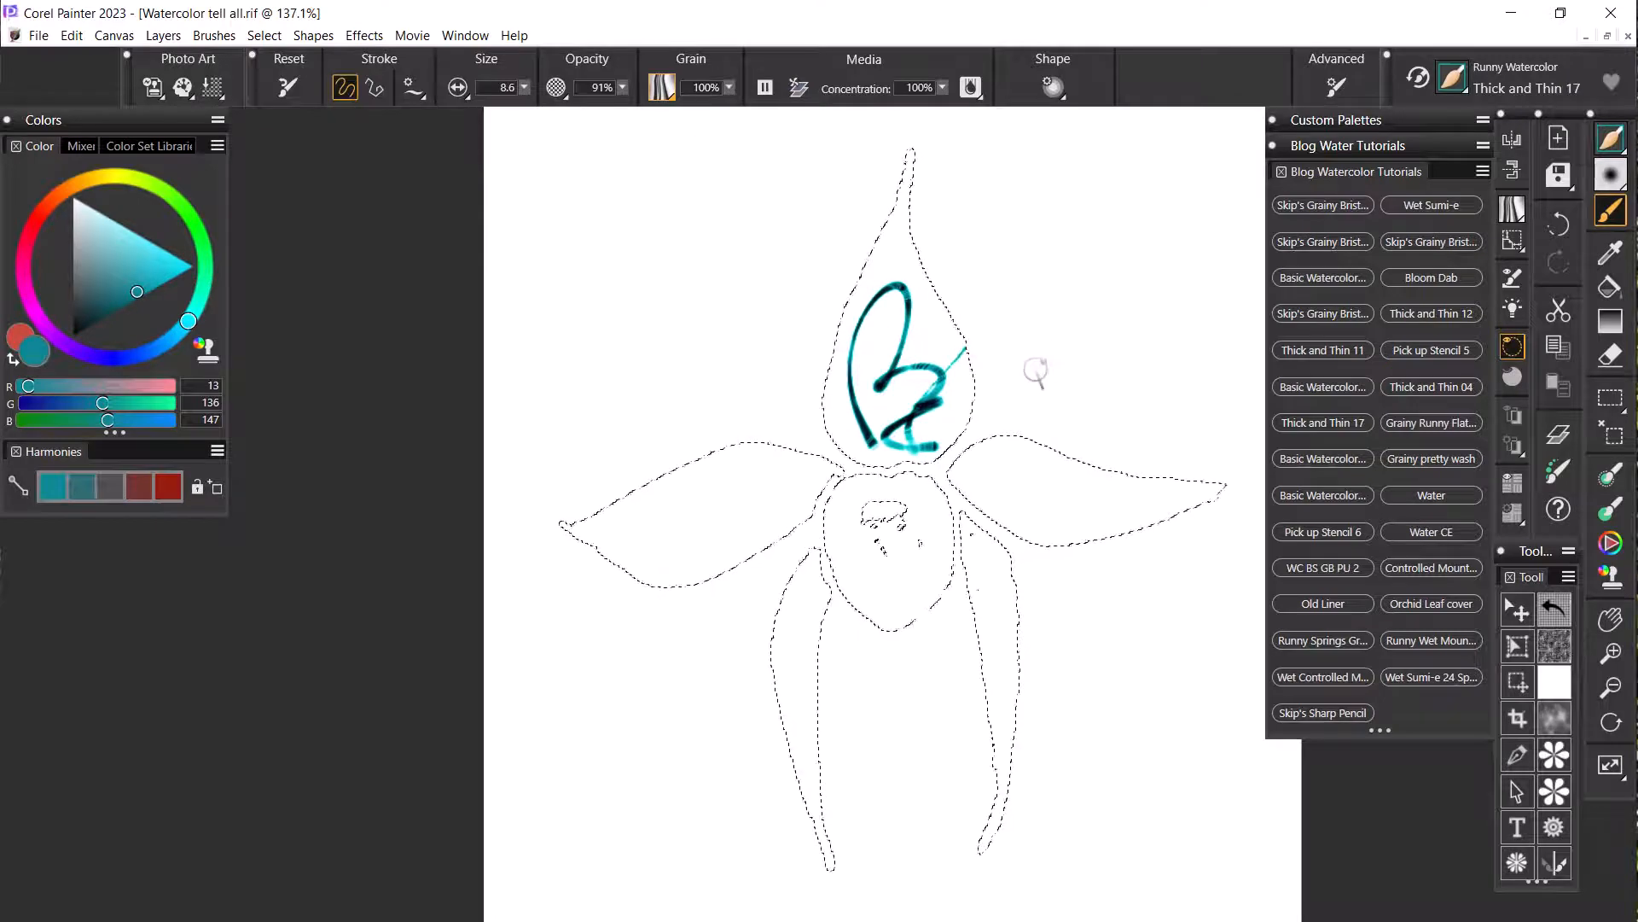
key("ctrl+z")
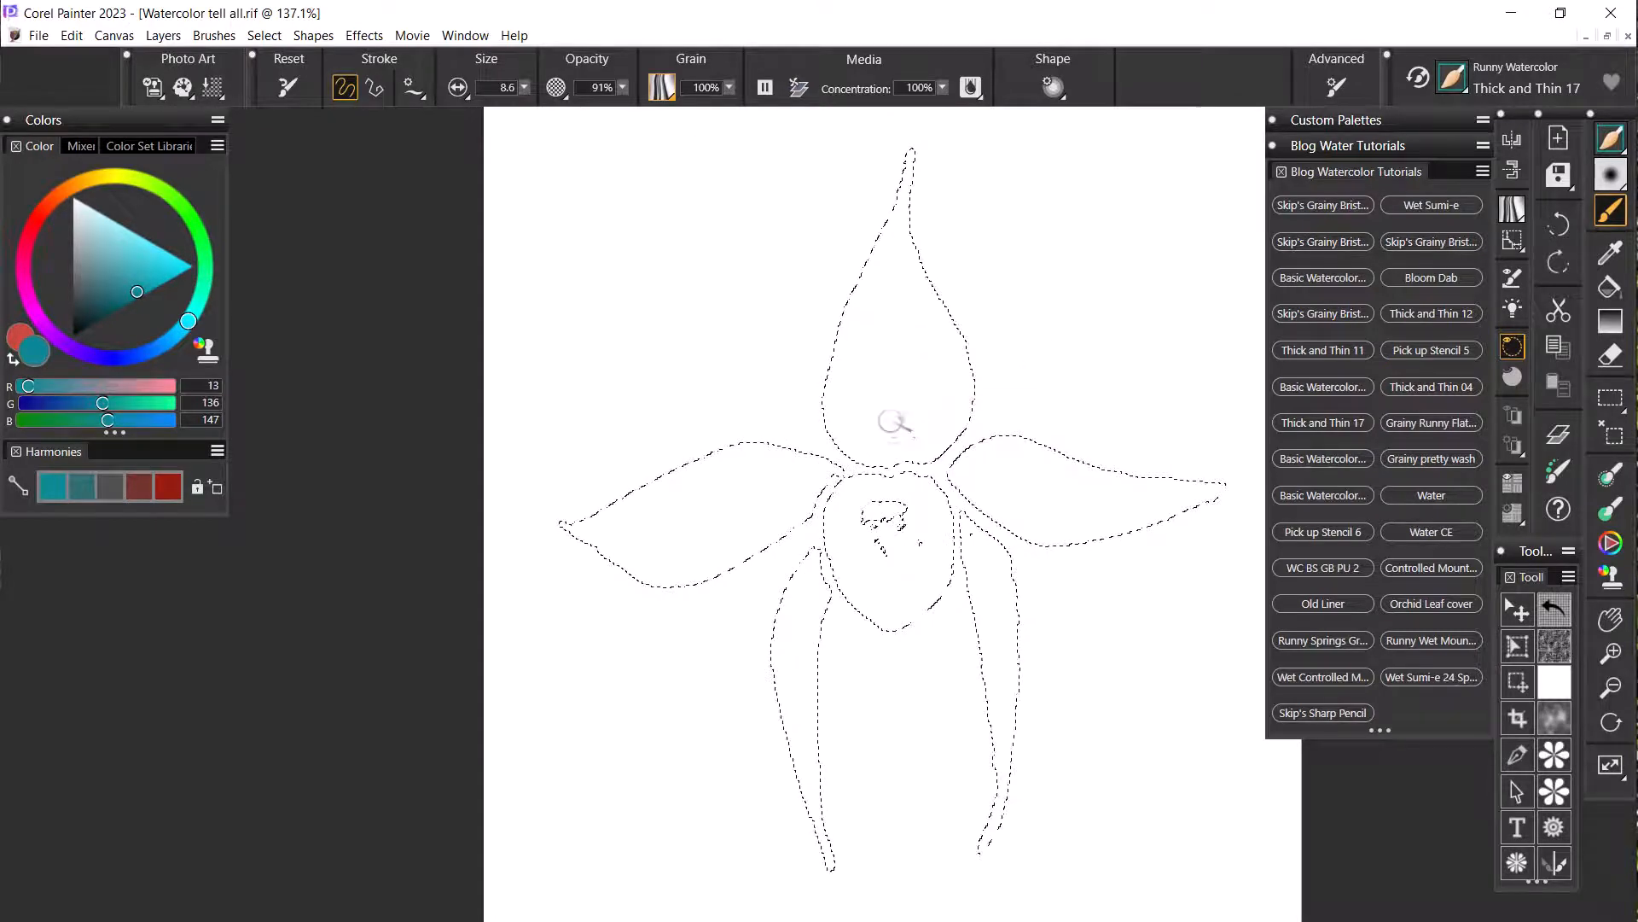
mouse_move(869, 426)
left_mouse_down()
mouse_move(911, 356)
mouse_move(946, 398)
mouse_move(930, 429)
left_mouse_up()
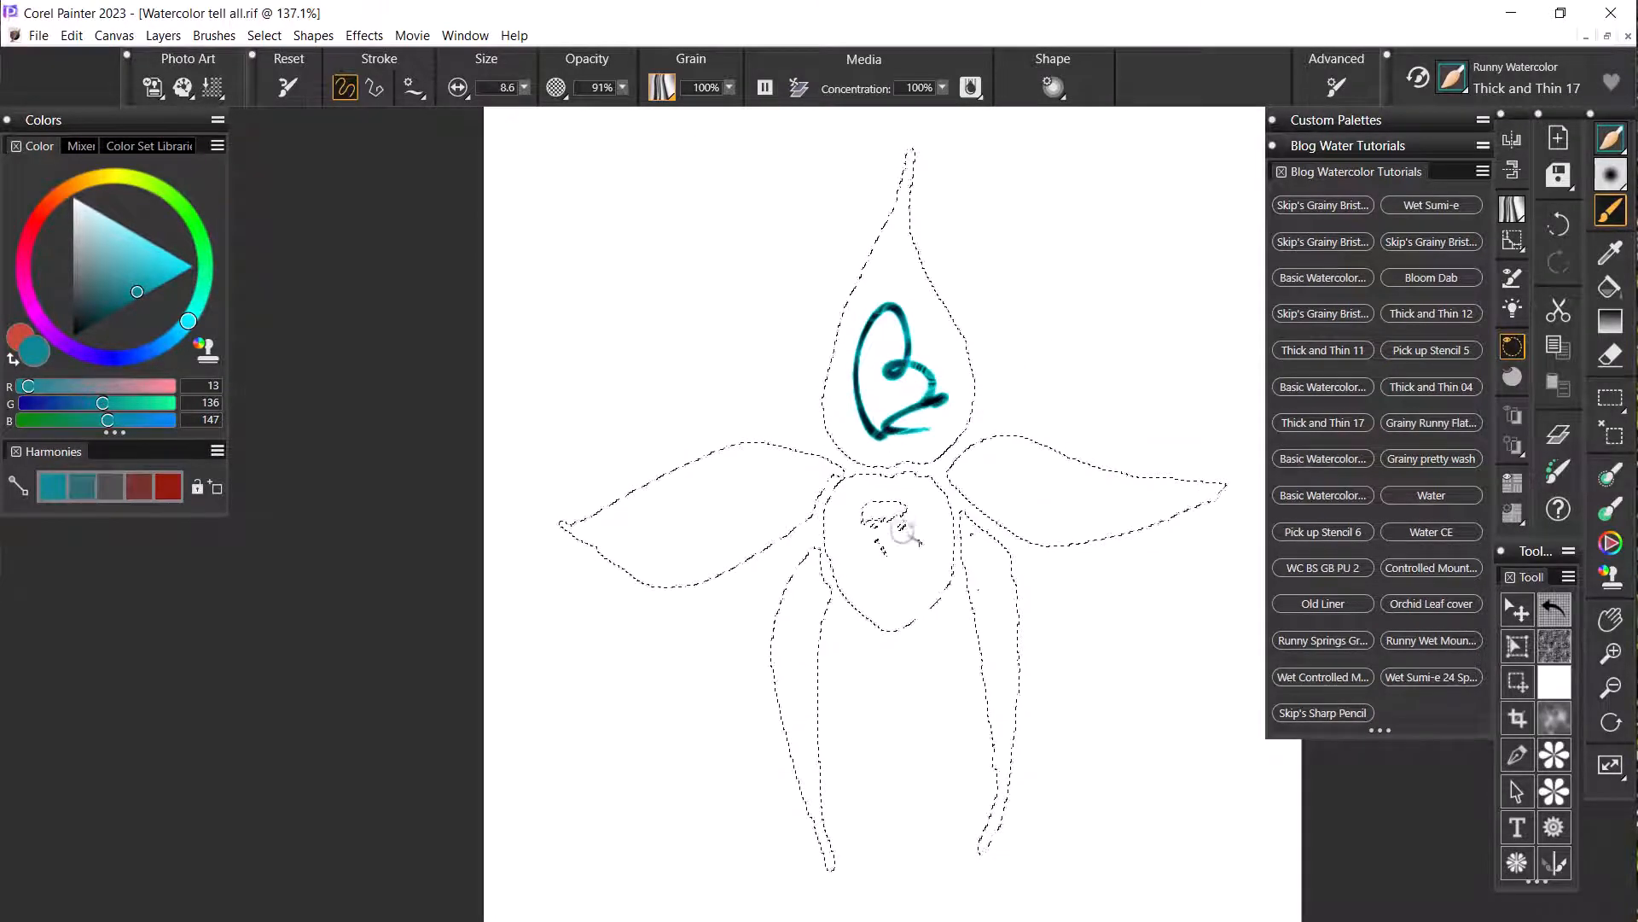
key("ctrl+z")
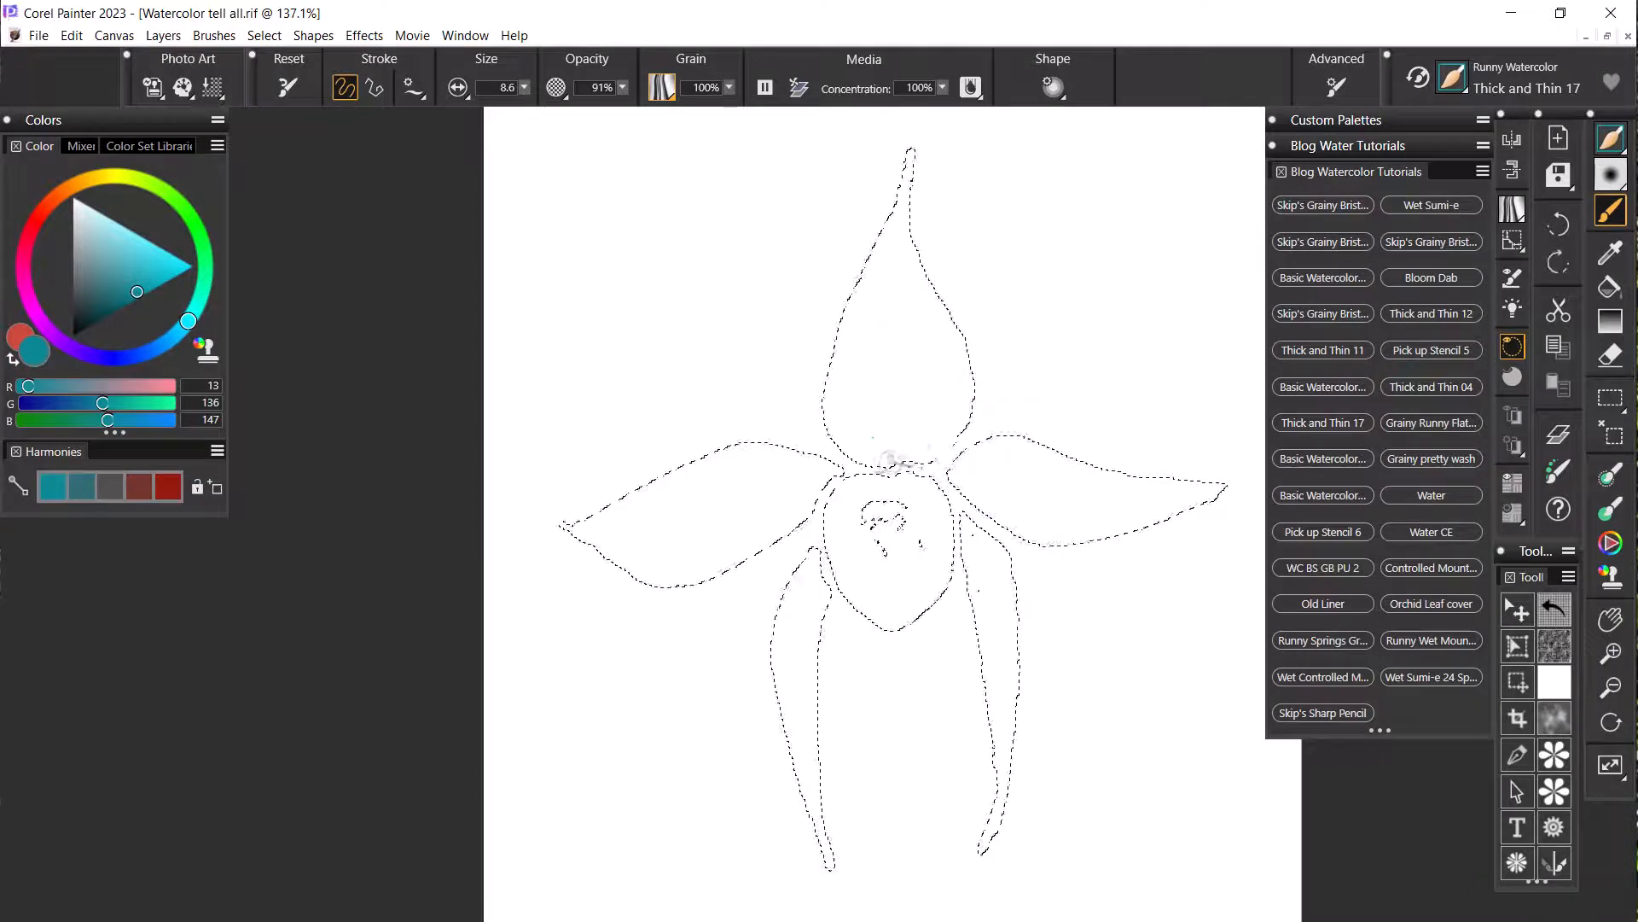
- Reduce the brush size to 4.4, try teal squiggles in the upper petal and both side petals, and undo them
left_click(524, 87)
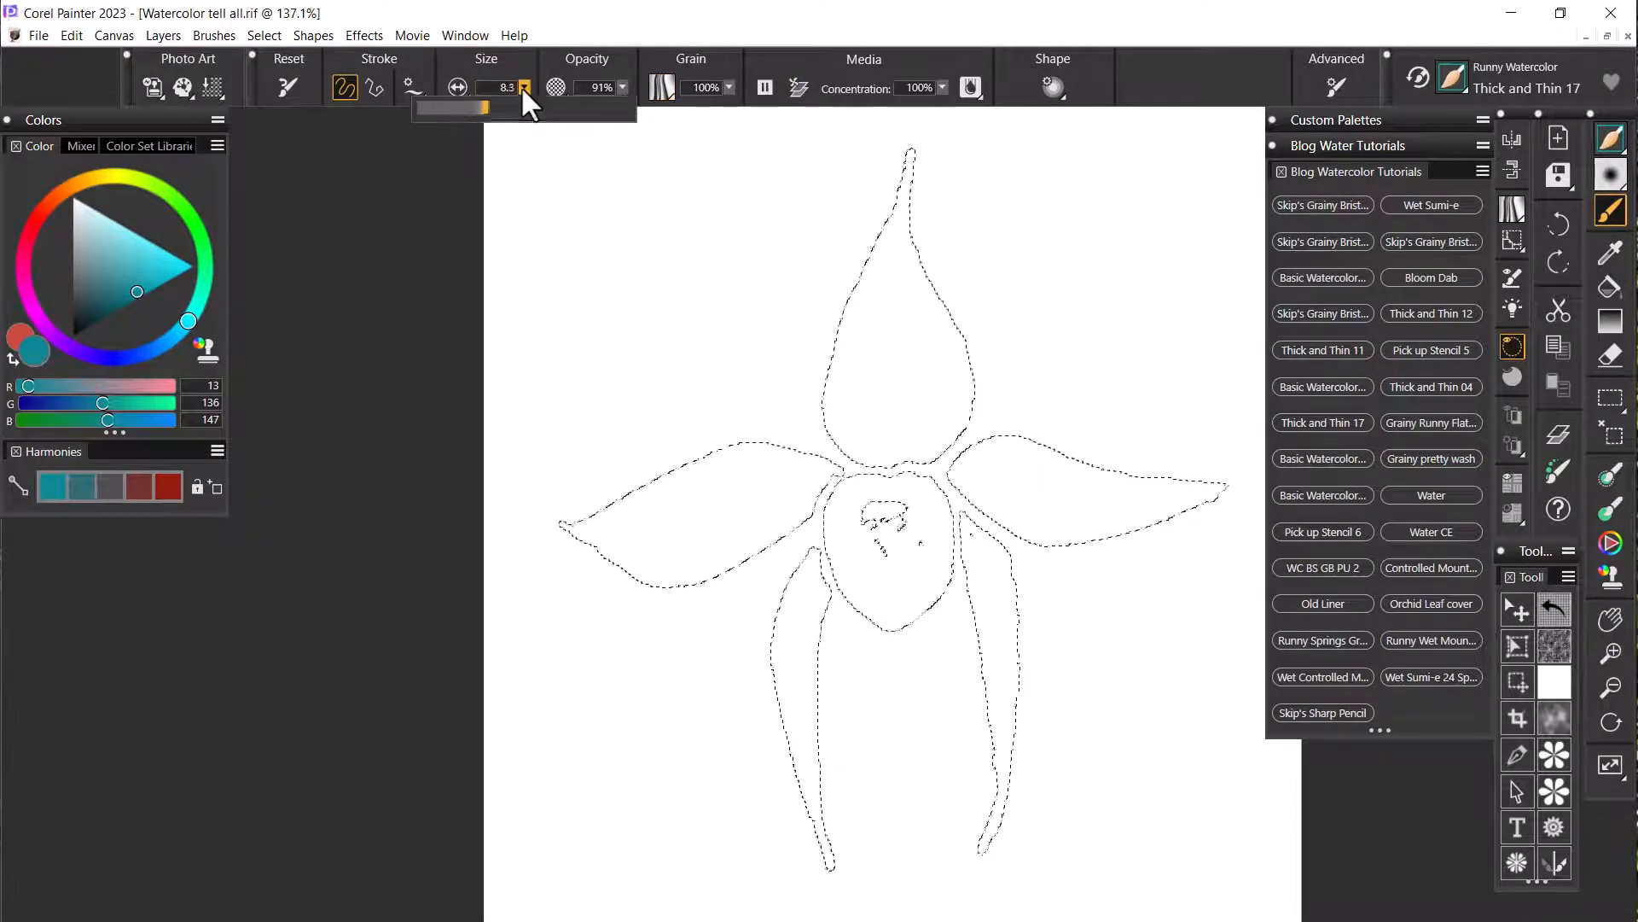
left_click_drag(500, 104, 501, 105)
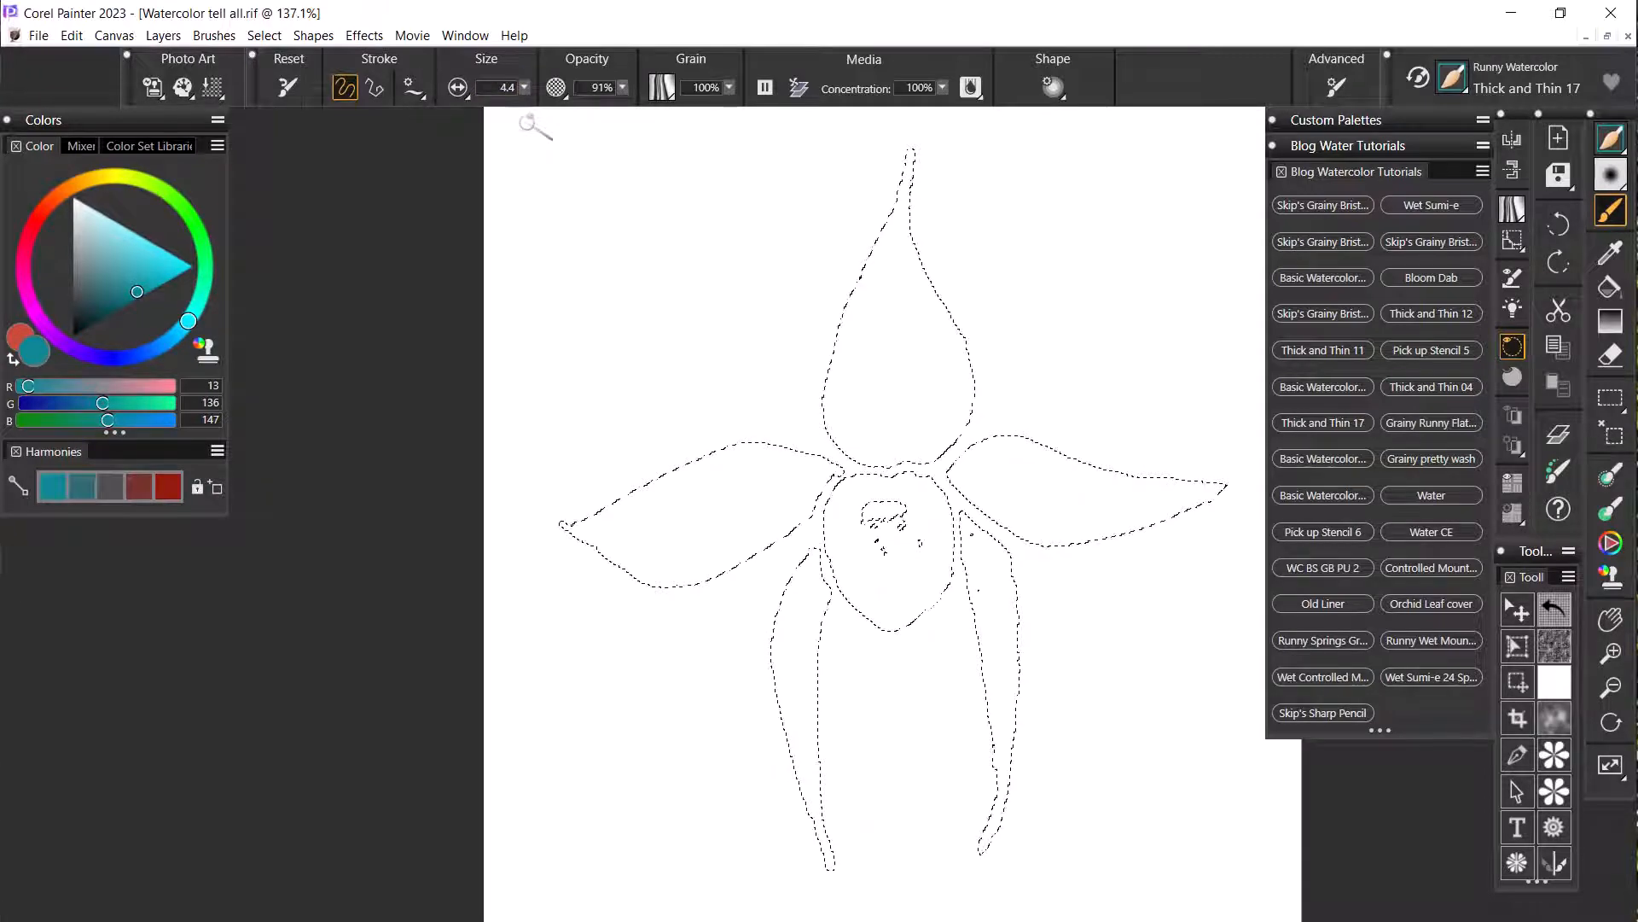
left_click_drag(872, 427, 884, 432)
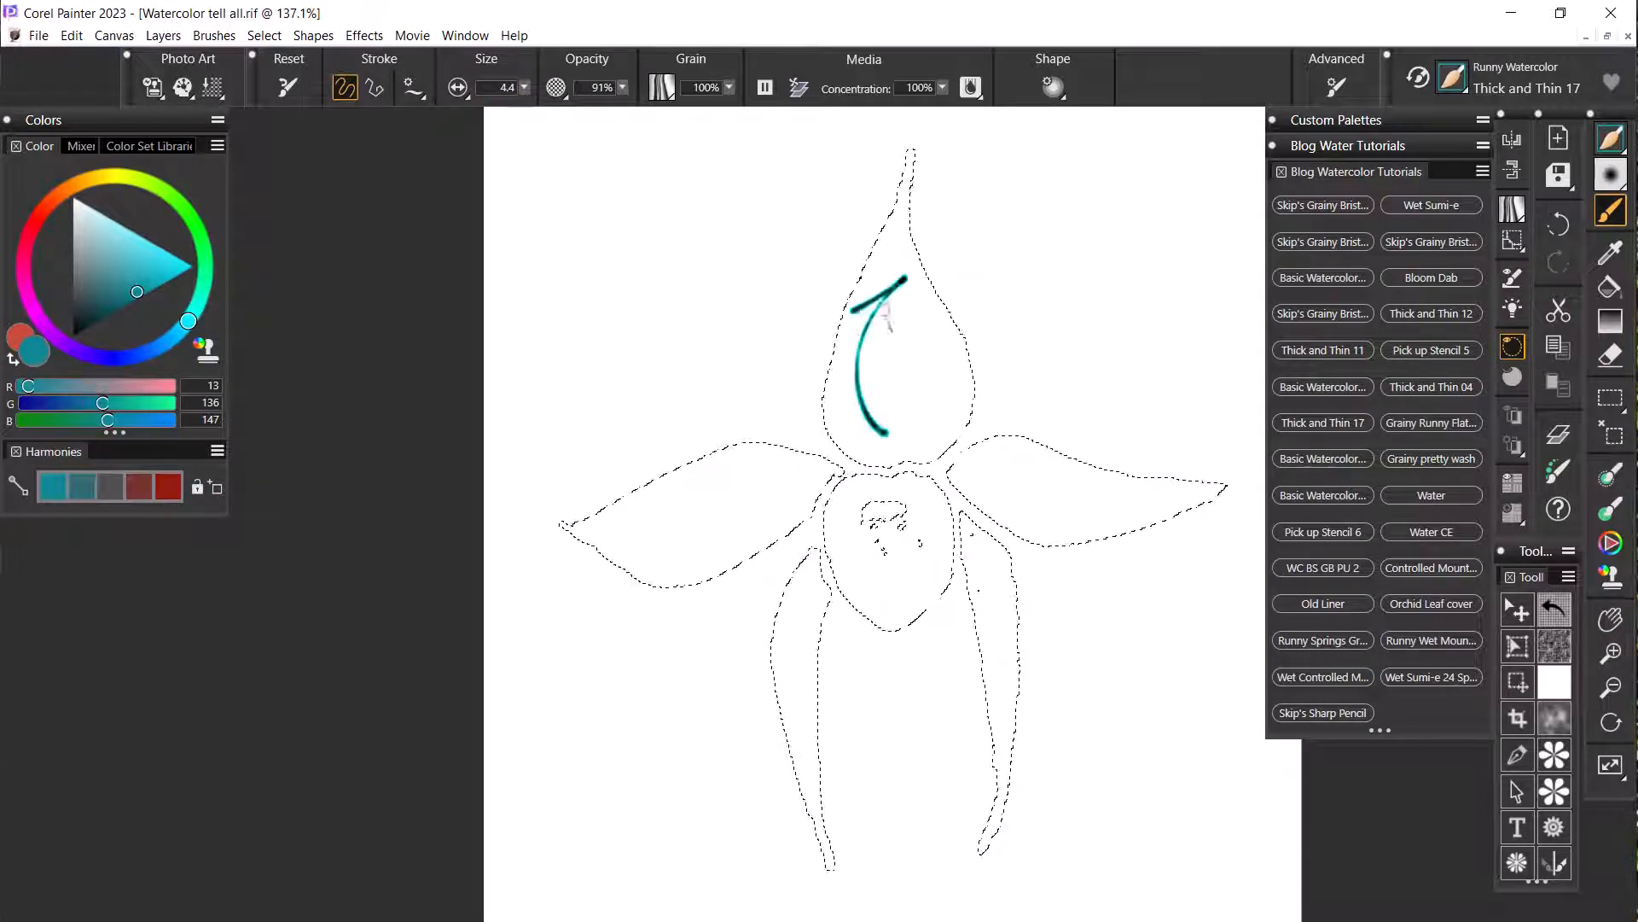
mouse_move(915, 330)
left_mouse_down()
mouse_move(919, 401)
mouse_move(681, 553)
mouse_move(766, 514)
mouse_move(1115, 458)
mouse_move(1062, 490)
left_mouse_up()
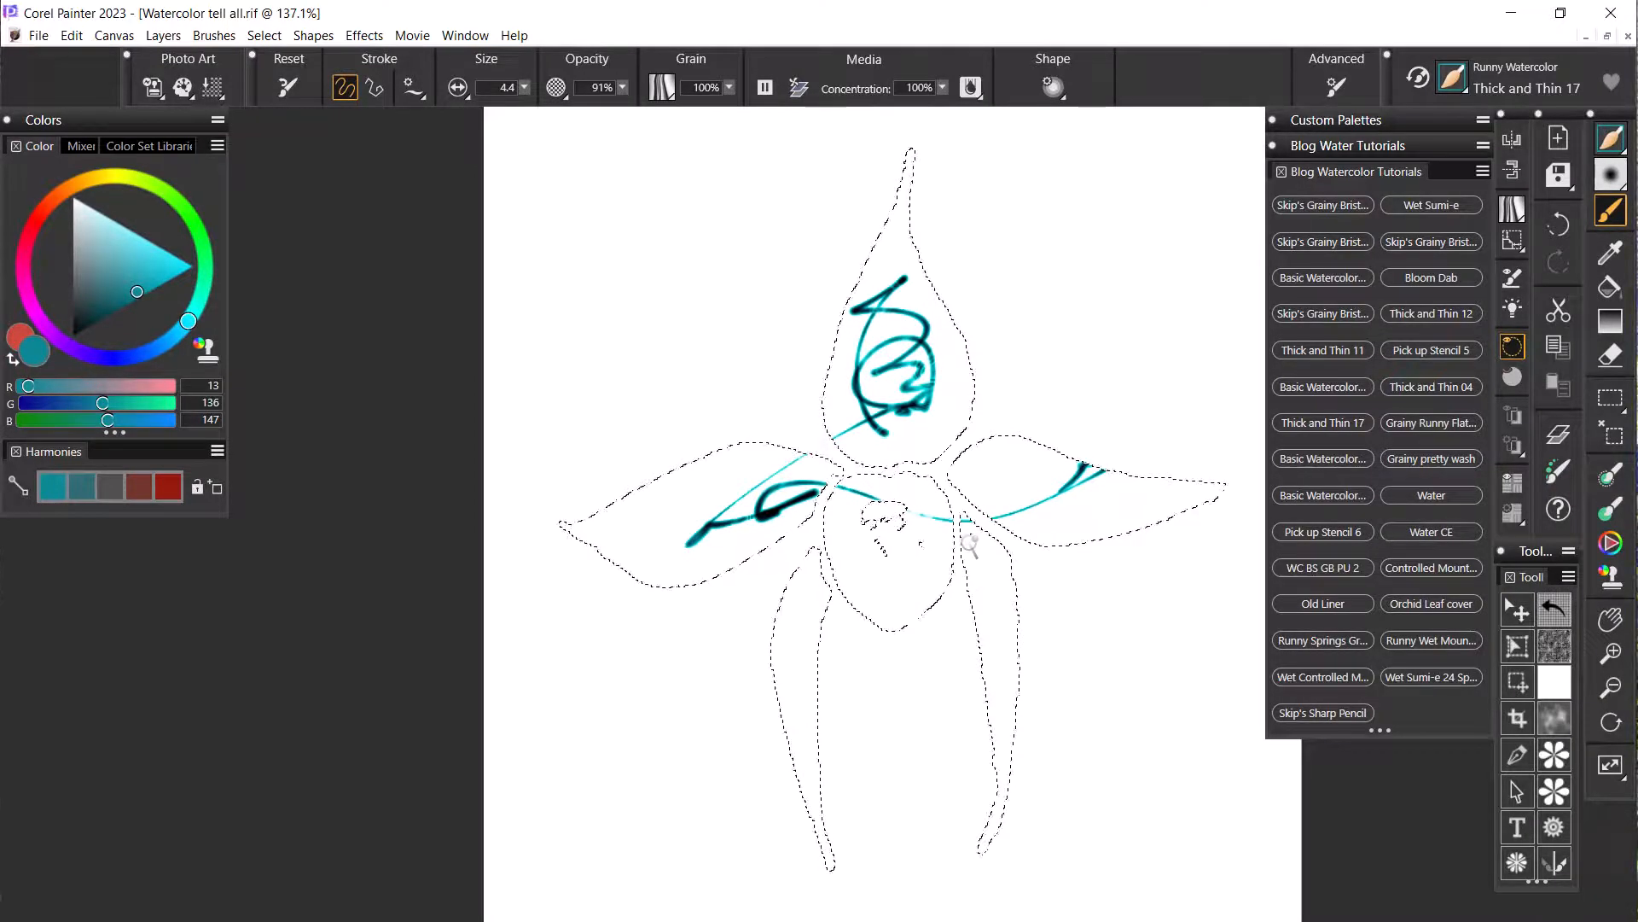
key("ctrl+z")
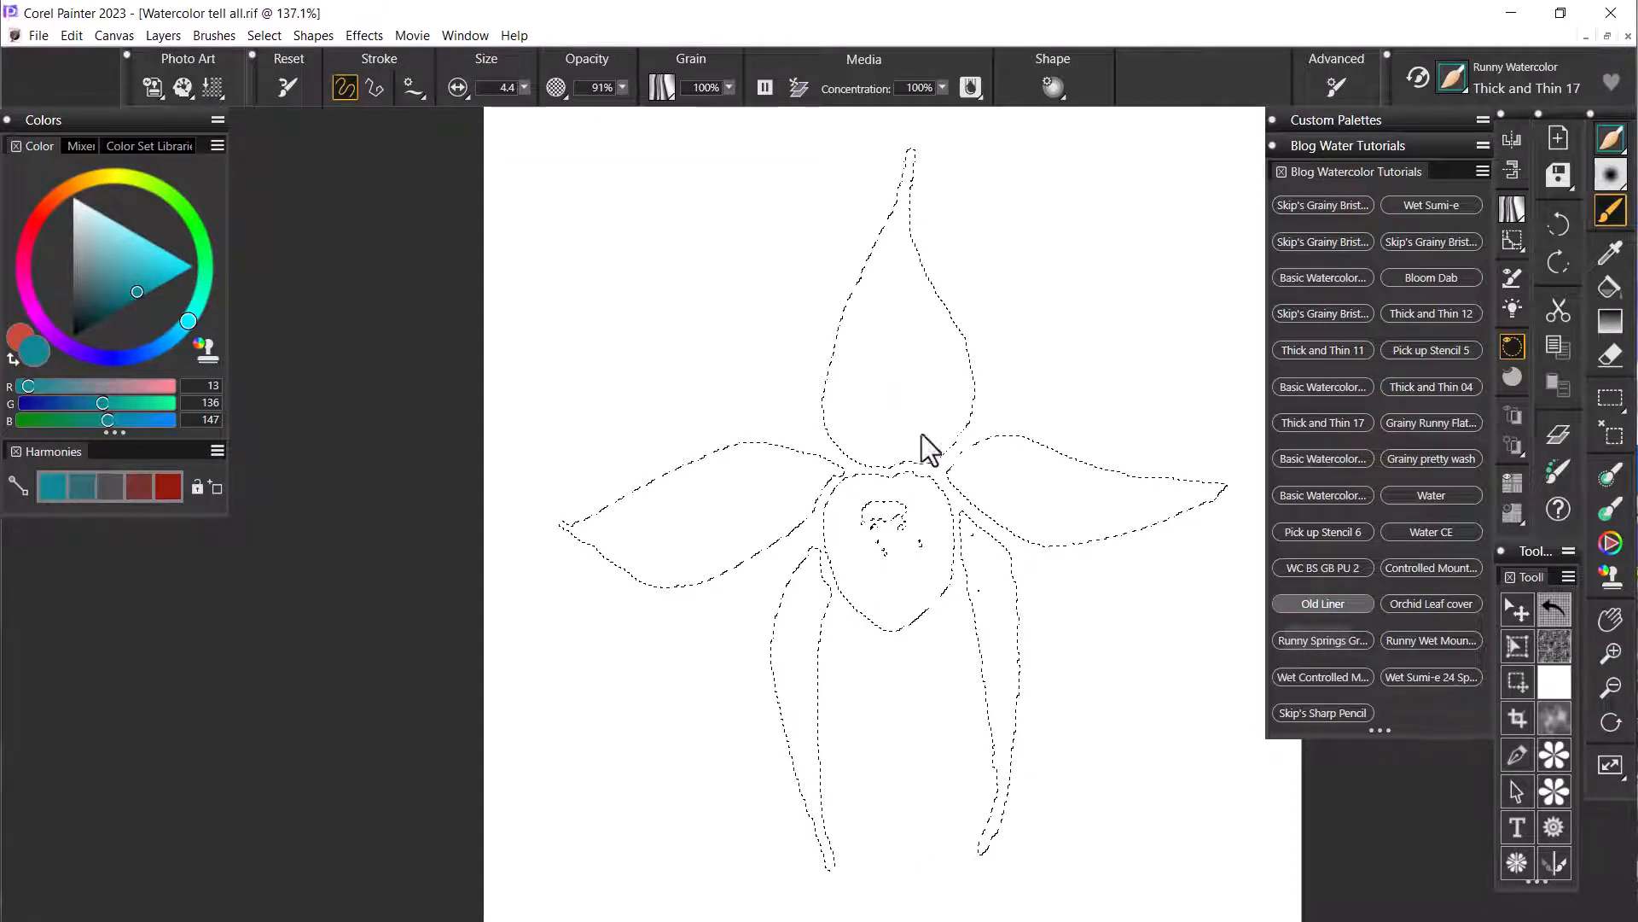
- Try a curved multicolored stroke inside the upper petal with the Old Liner brush, and undo it
left_click(1323, 604)
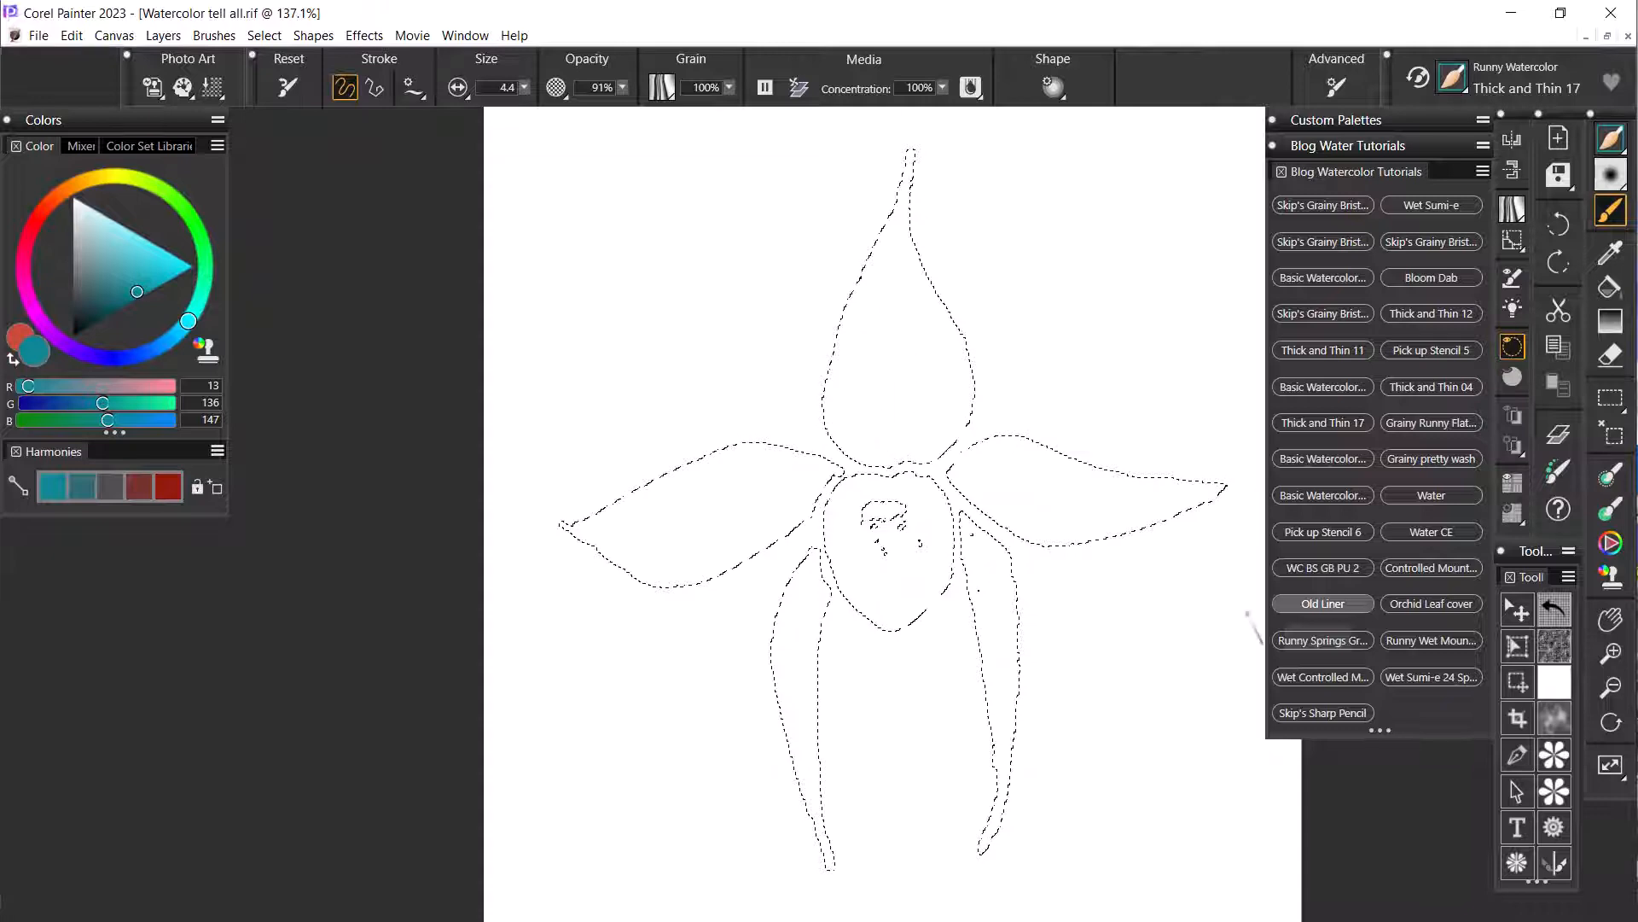
left_click_drag(937, 323, 886, 365)
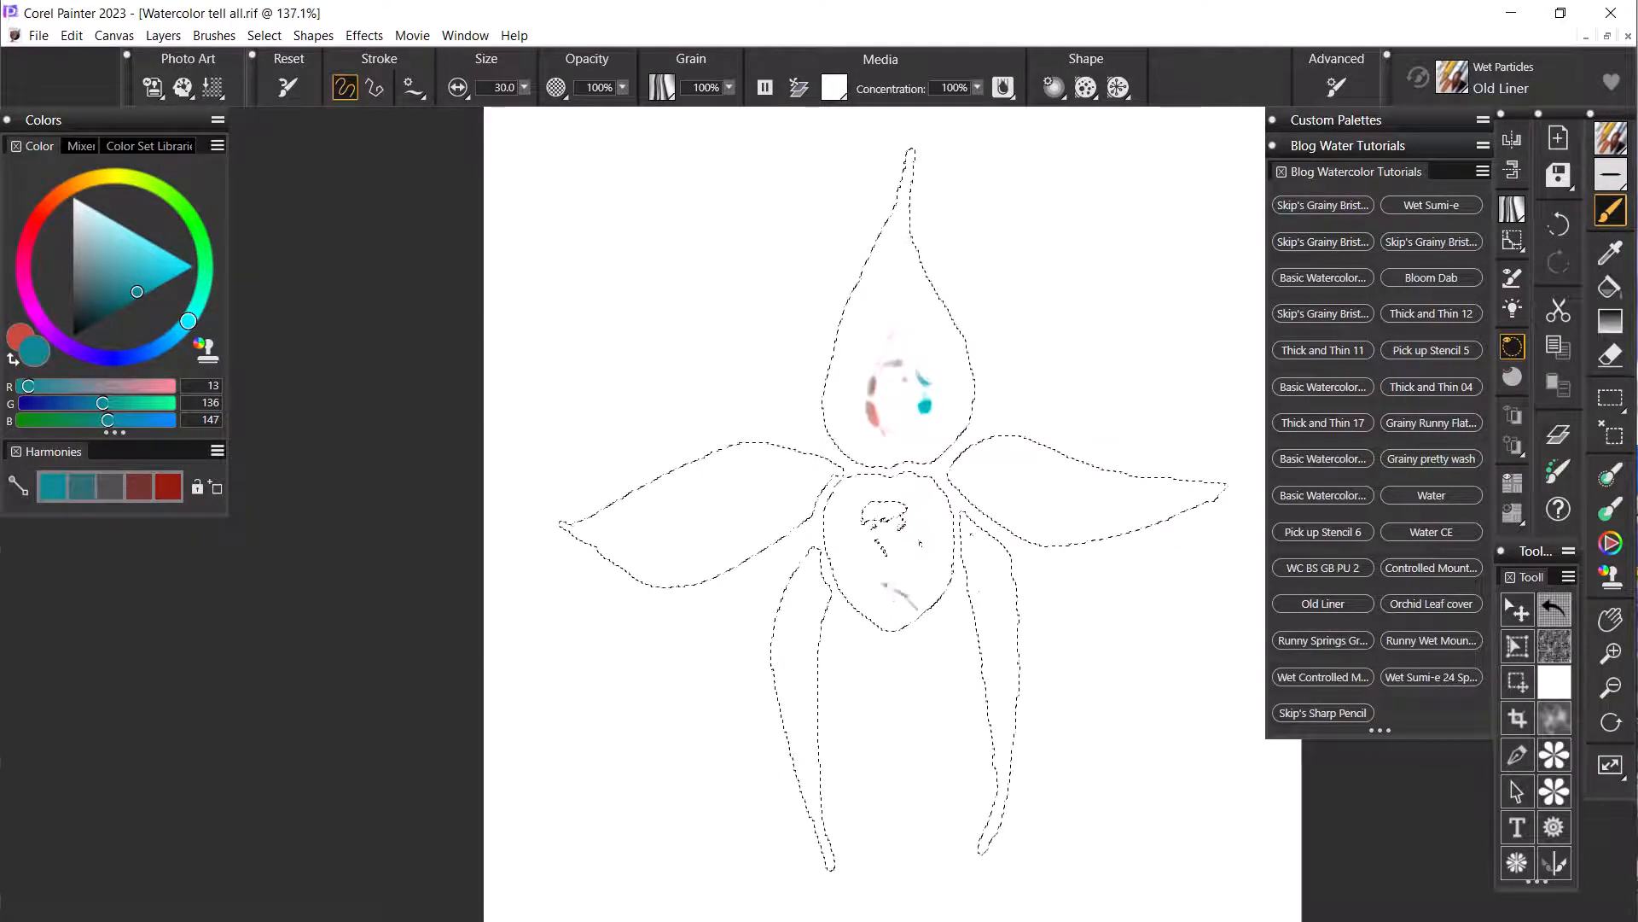
key("ctrl+z")
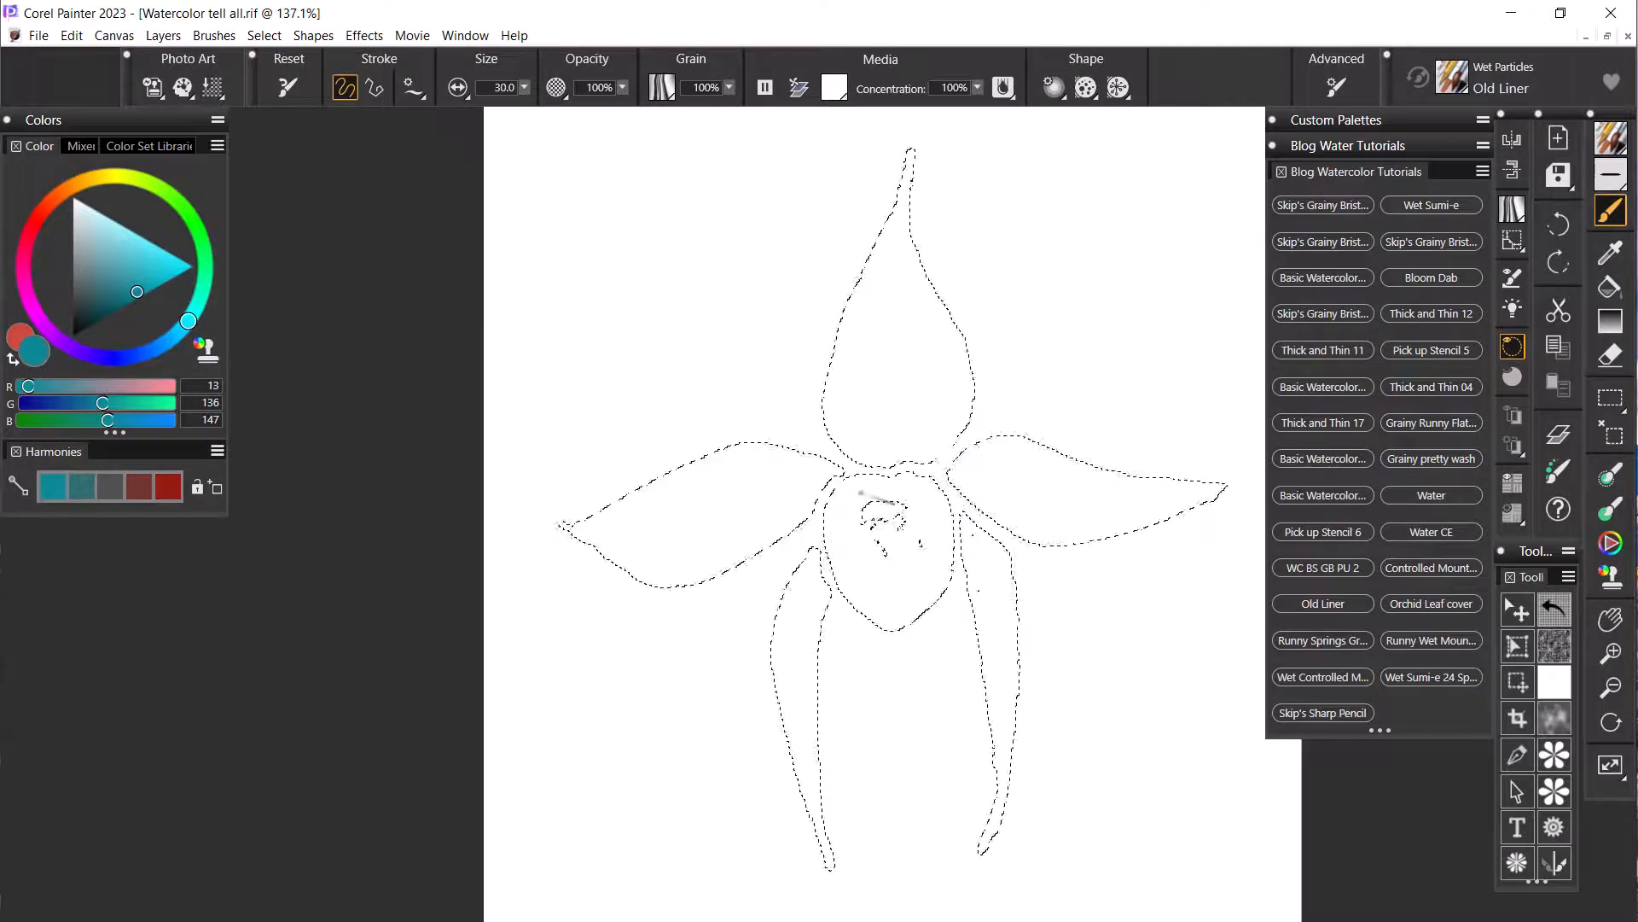
- Change the paper grain to the second texture in the Fluid Papers library
left_click(666, 85)
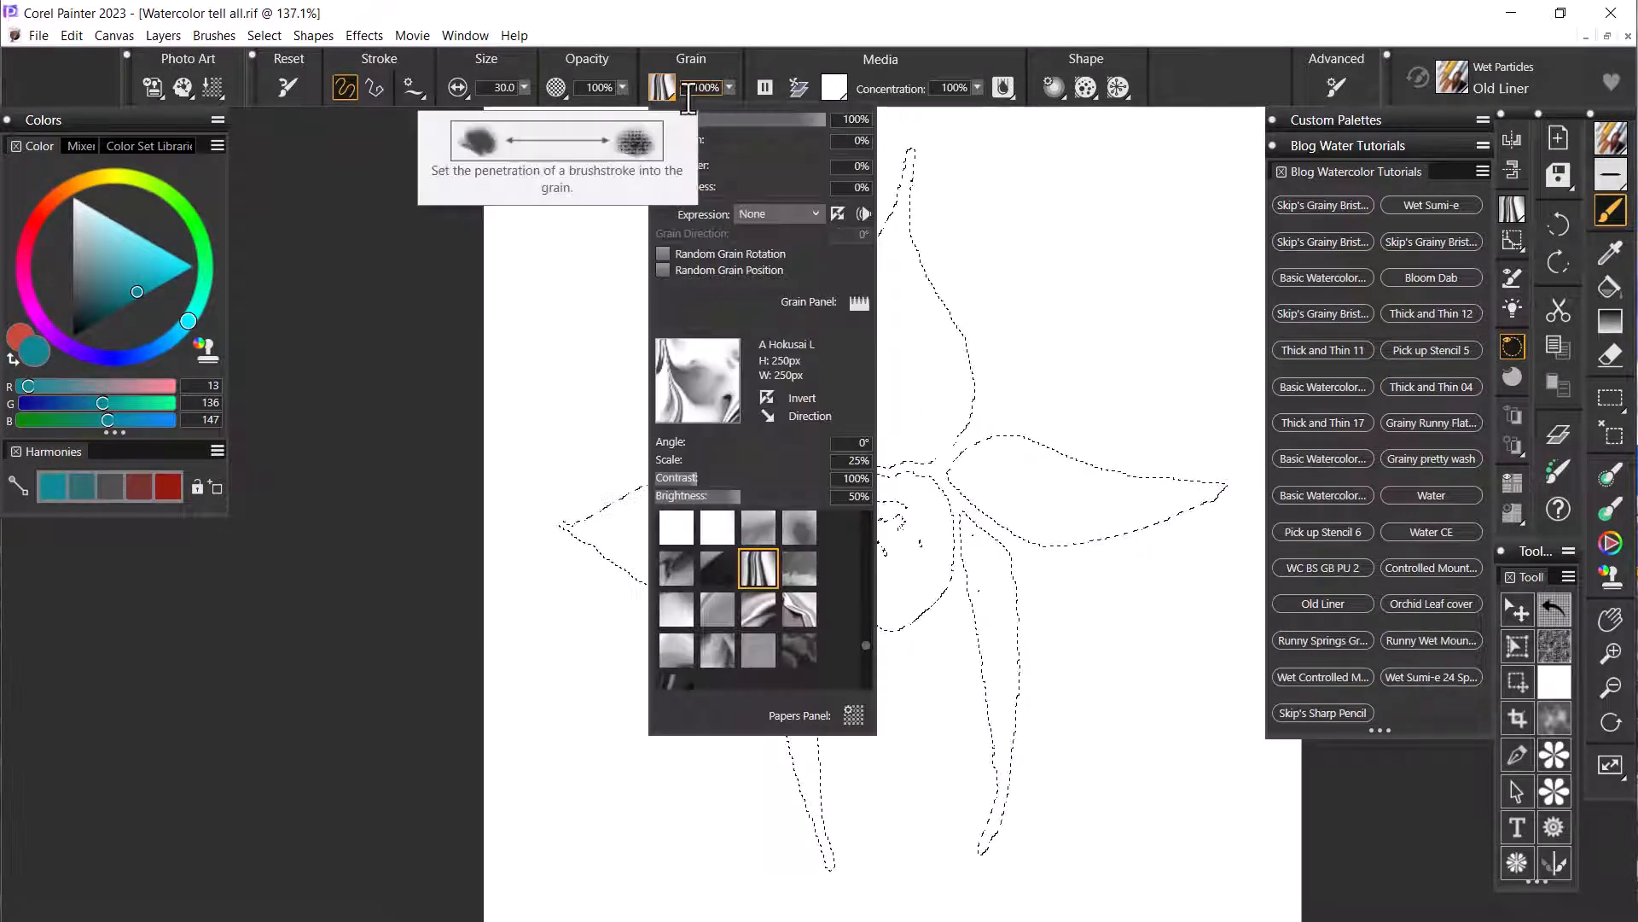
left_click_drag(867, 645, 870, 534)
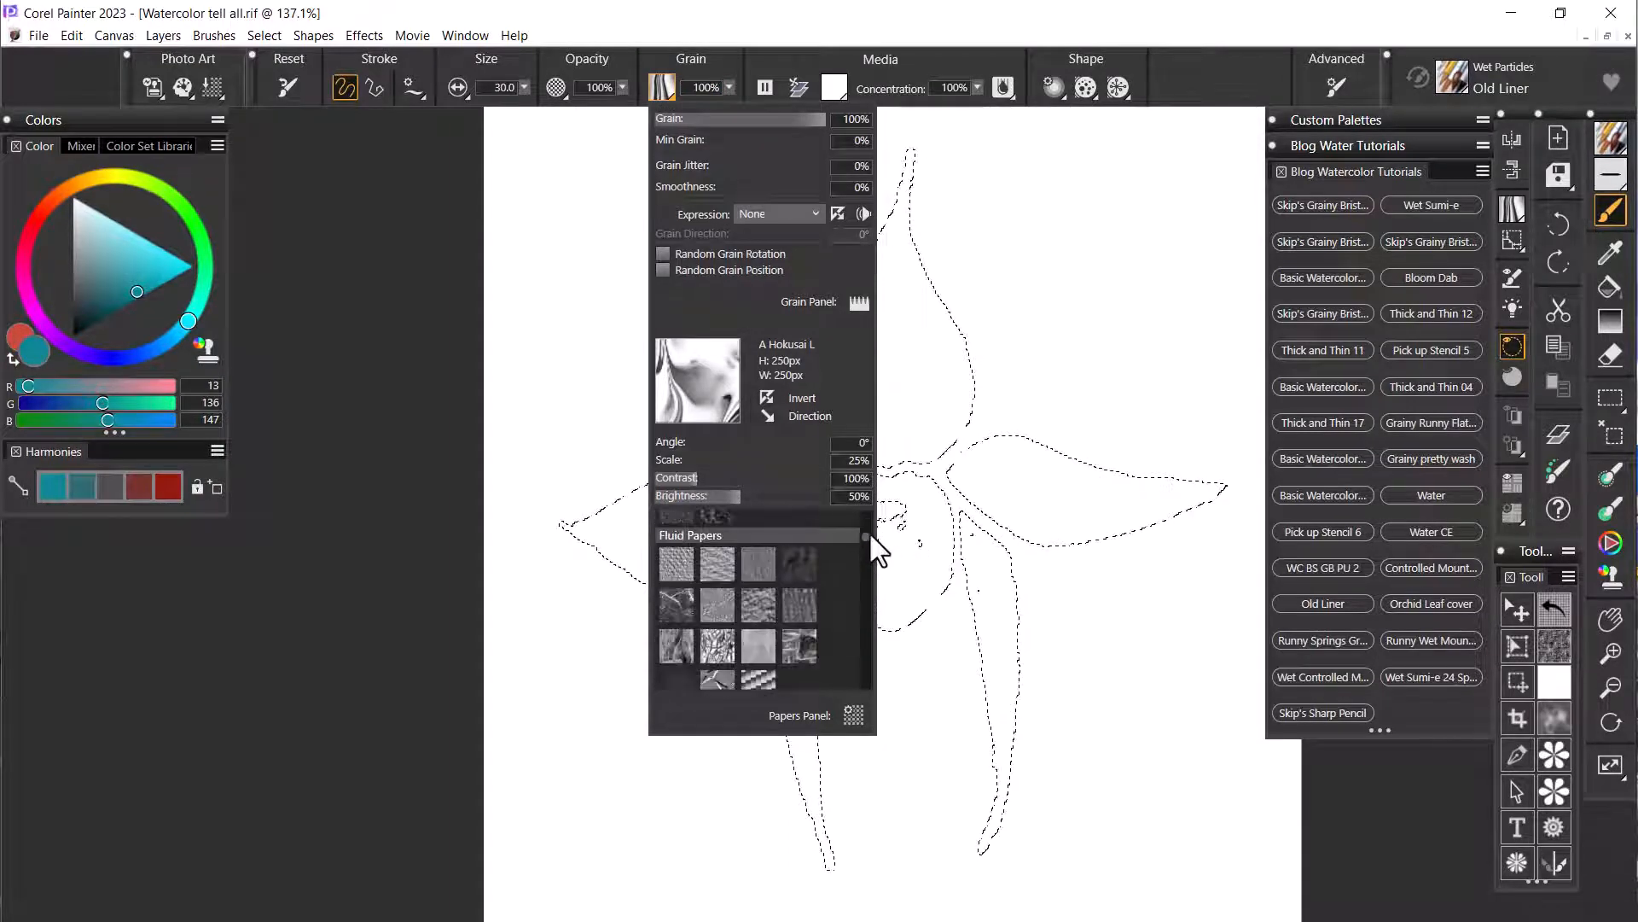
left_click(717, 566)
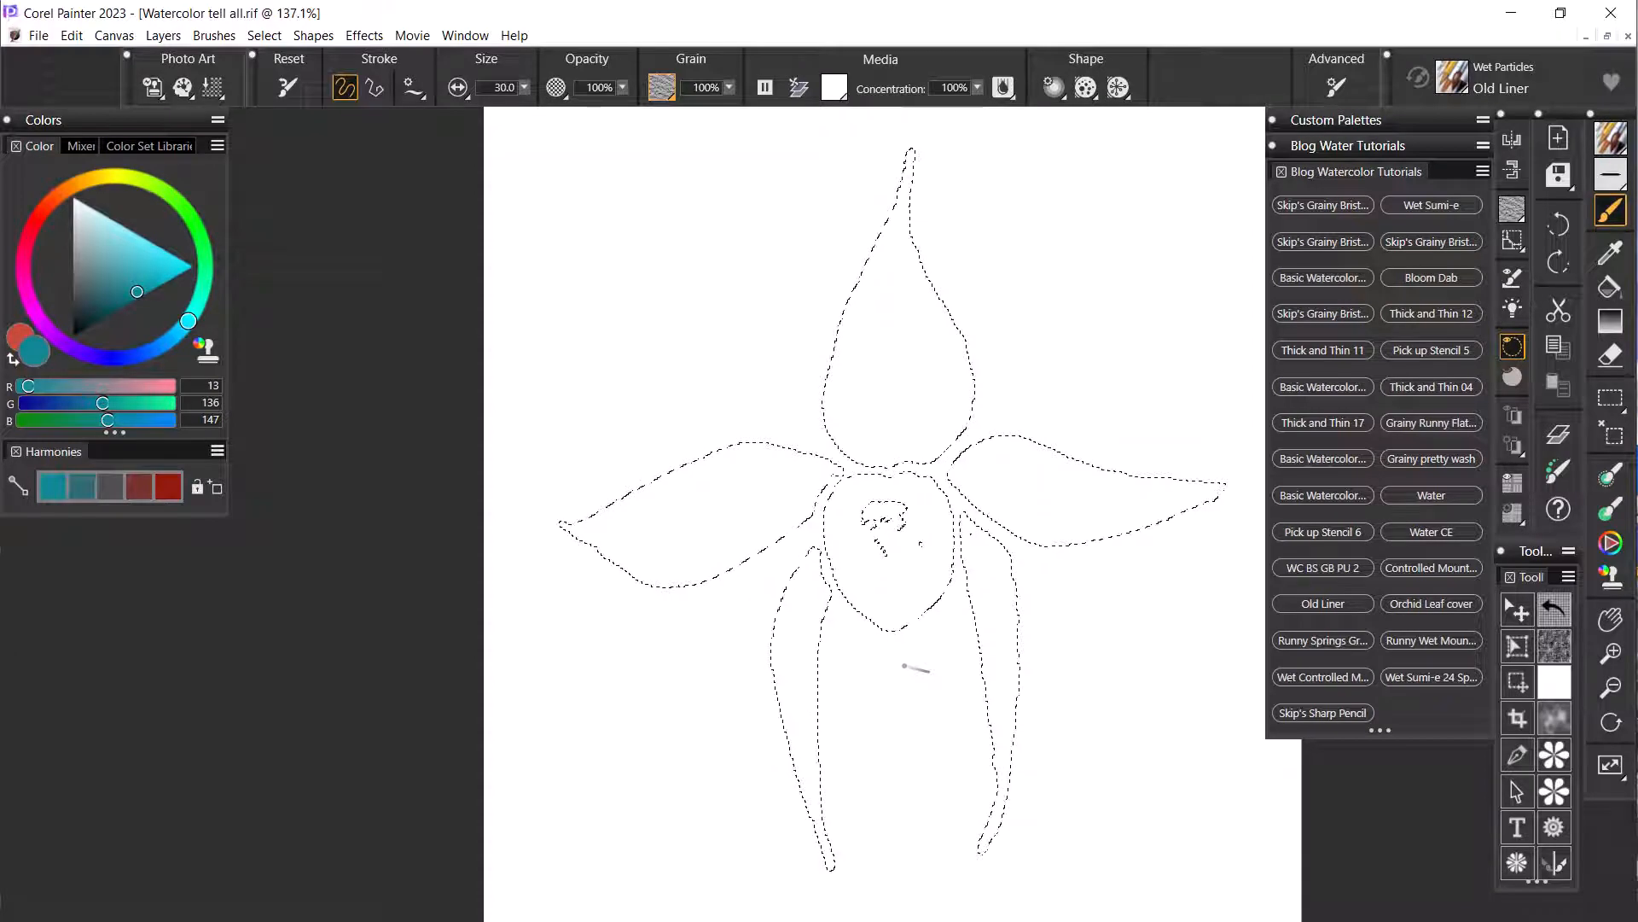
- Try curving, looping Old Liner strokes inside the upper petal with the new paper grain
left_click_drag(896, 444, 896, 326)
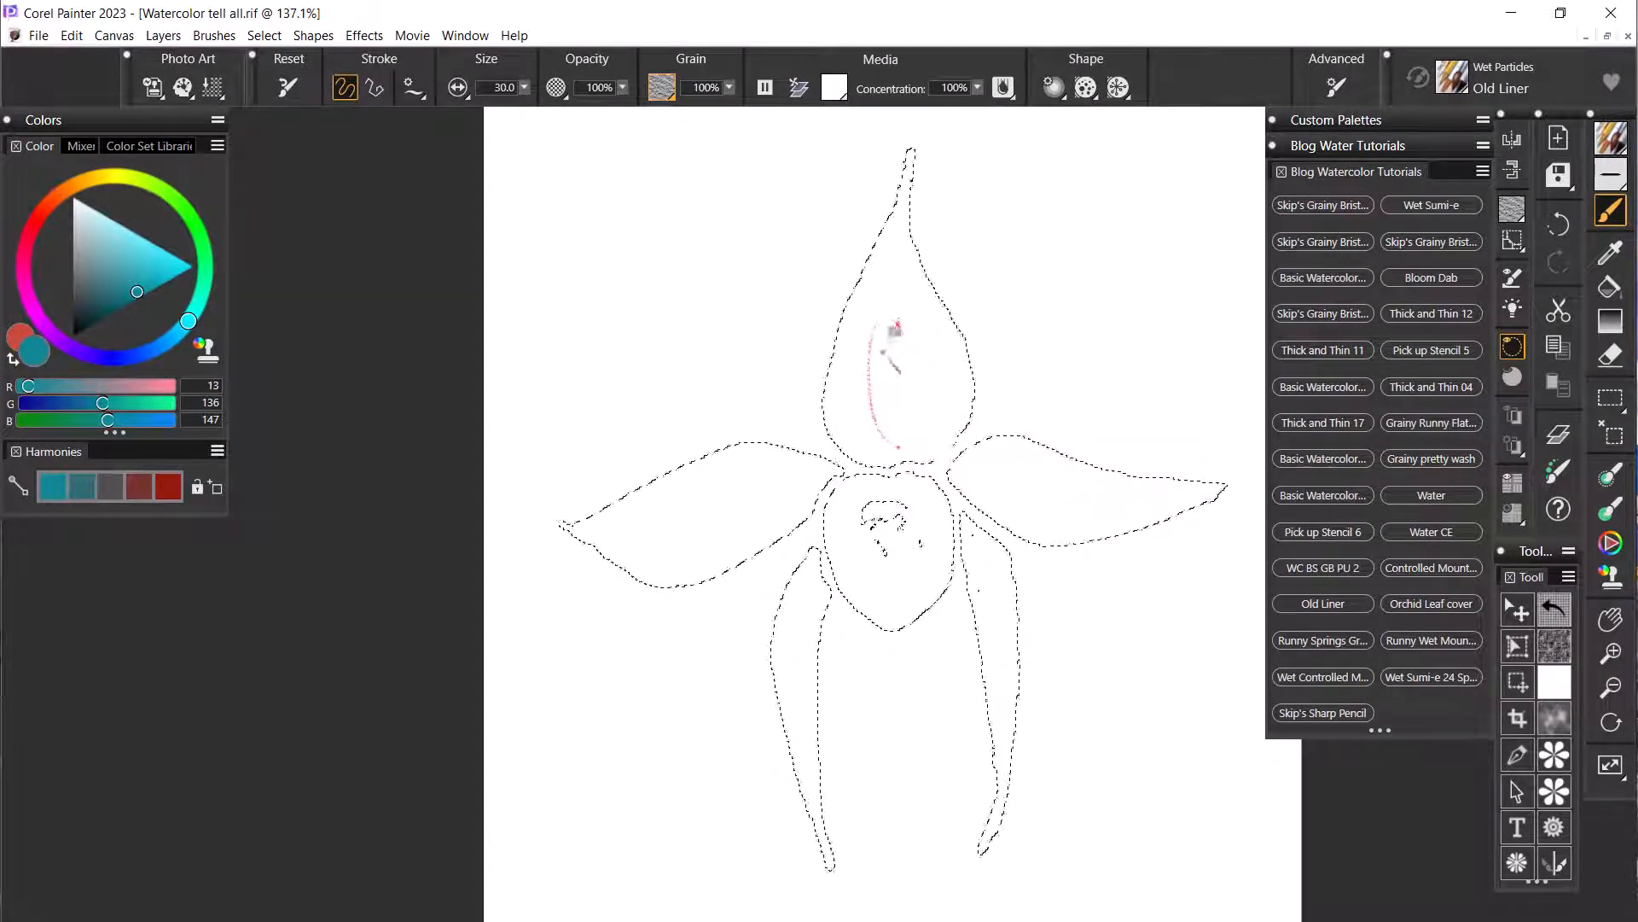
mouse_move(923, 417)
left_mouse_down()
mouse_move(837, 421)
mouse_move(895, 436)
mouse_move(873, 349)
mouse_move(921, 399)
left_mouse_up()
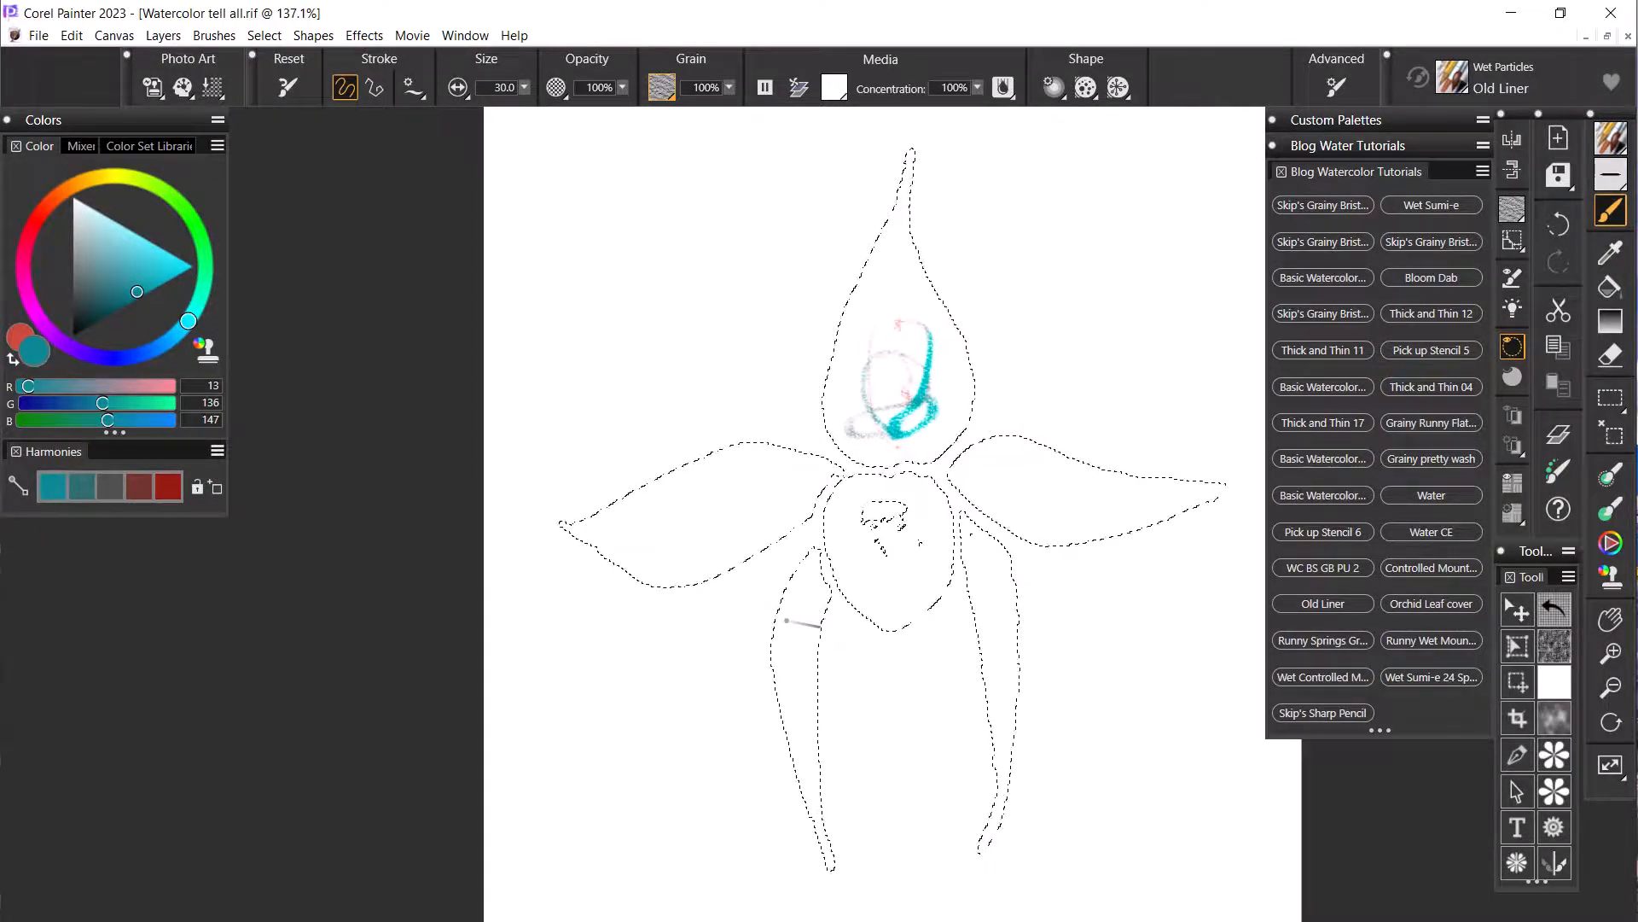
key("ctrl+z")
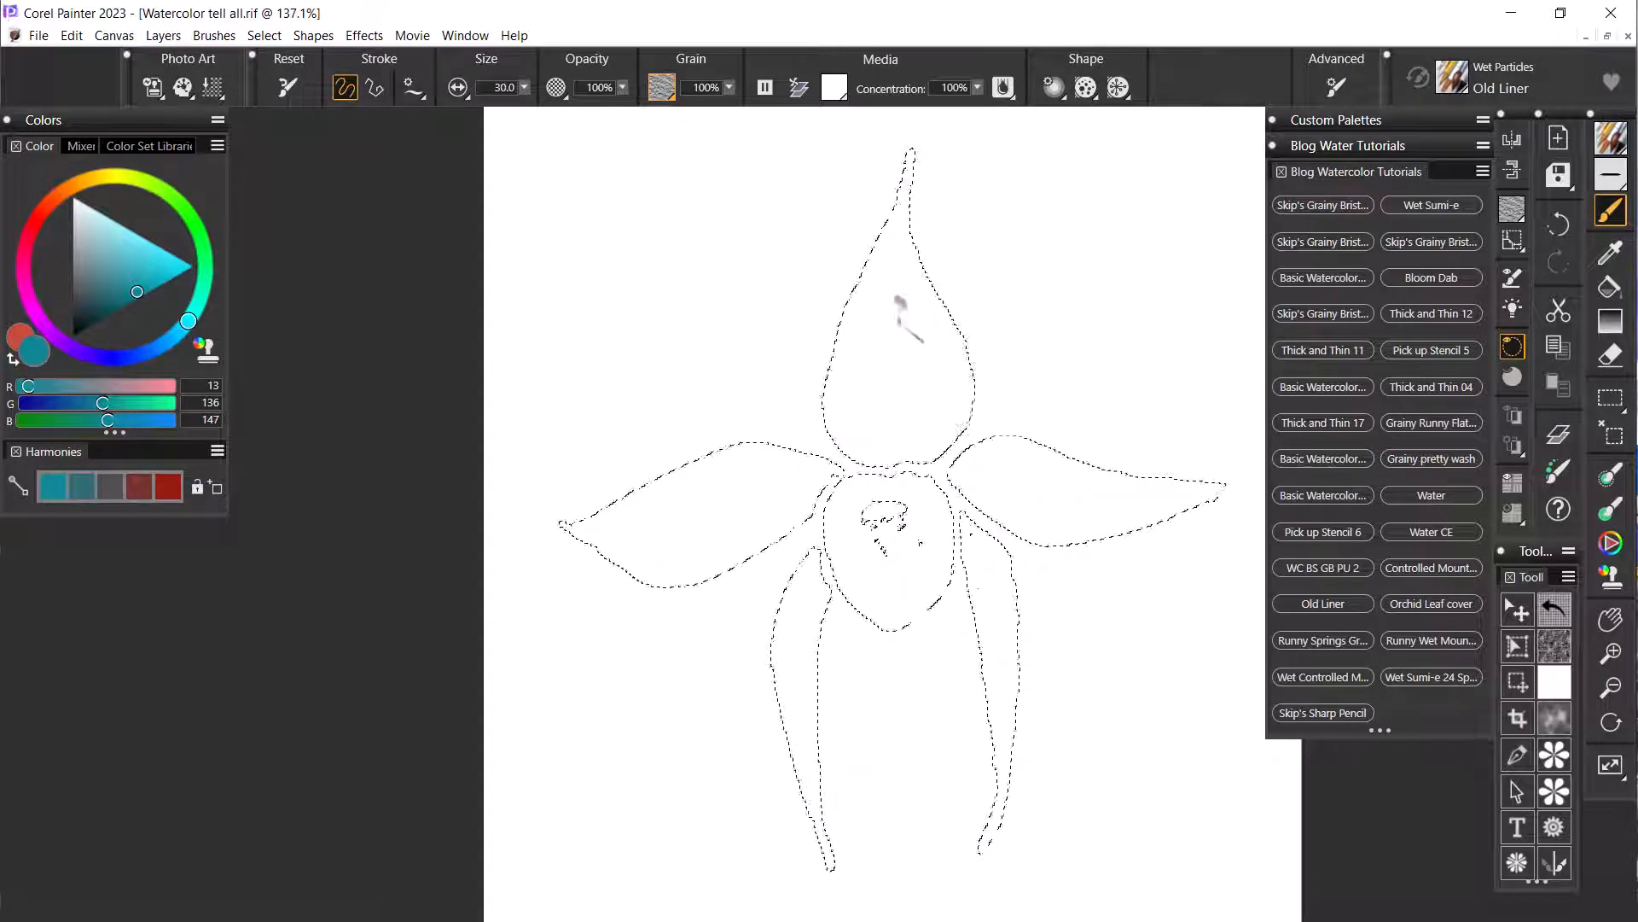
key("ctrl+y")
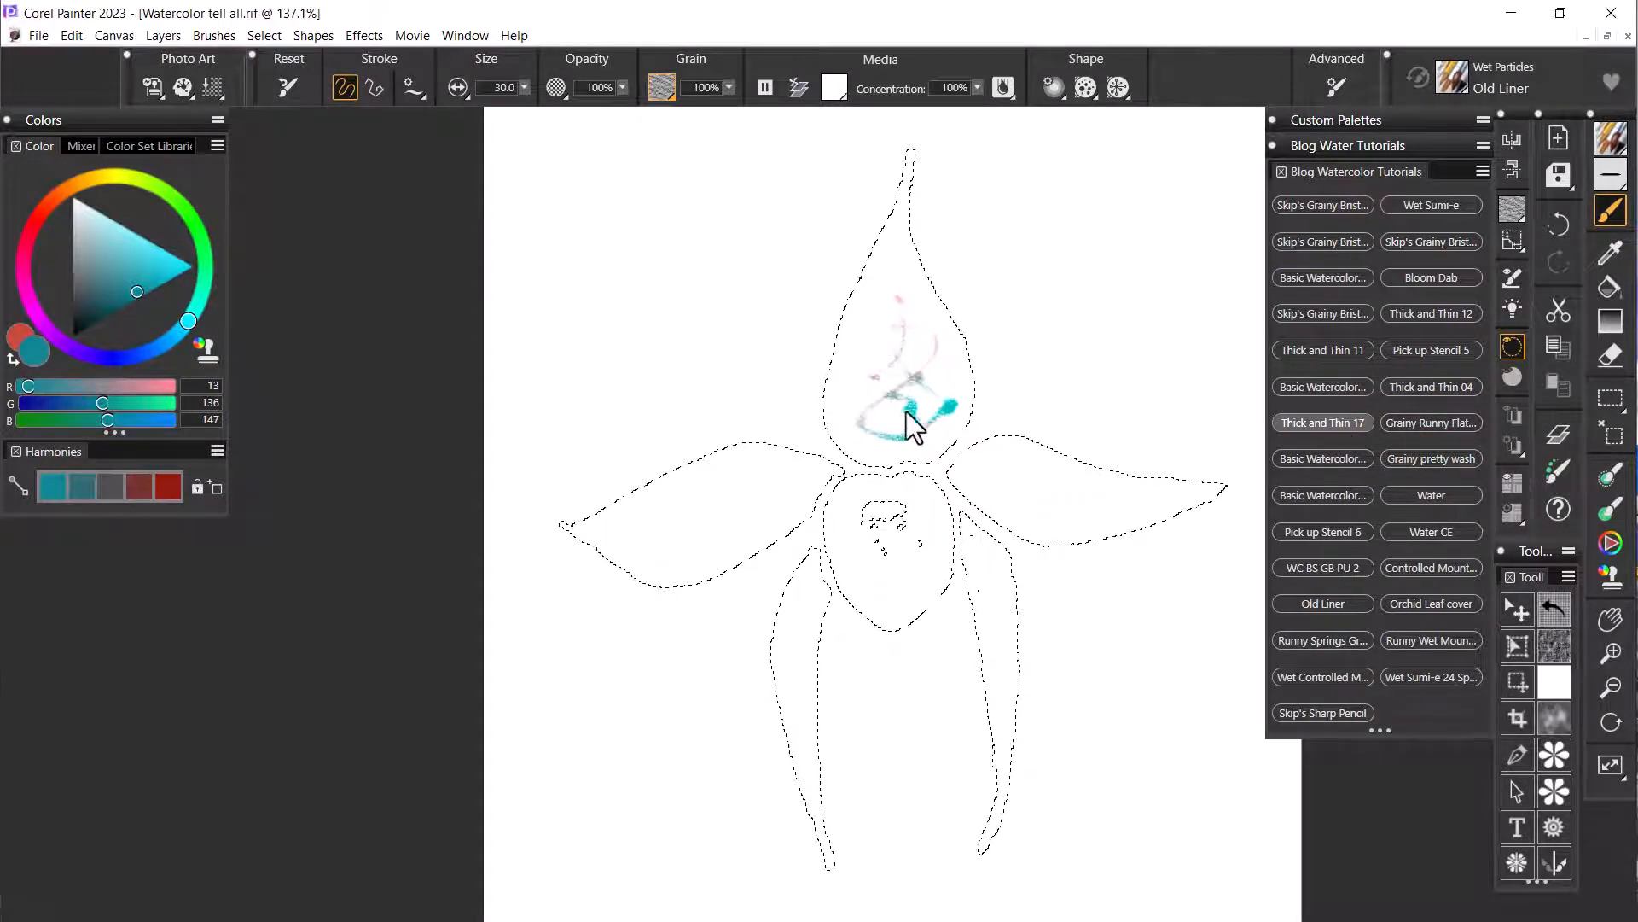
- Try Thick and Thin 17 squiggles over the Old Liner marks and across the side petals, and undo all the marks
left_click(1322, 422)
mouse_move(864, 446)
left_mouse_down()
mouse_move(915, 497)
mouse_move(889, 448)
mouse_move(630, 567)
mouse_move(806, 493)
mouse_move(1174, 479)
mouse_move(1050, 535)
left_mouse_up()
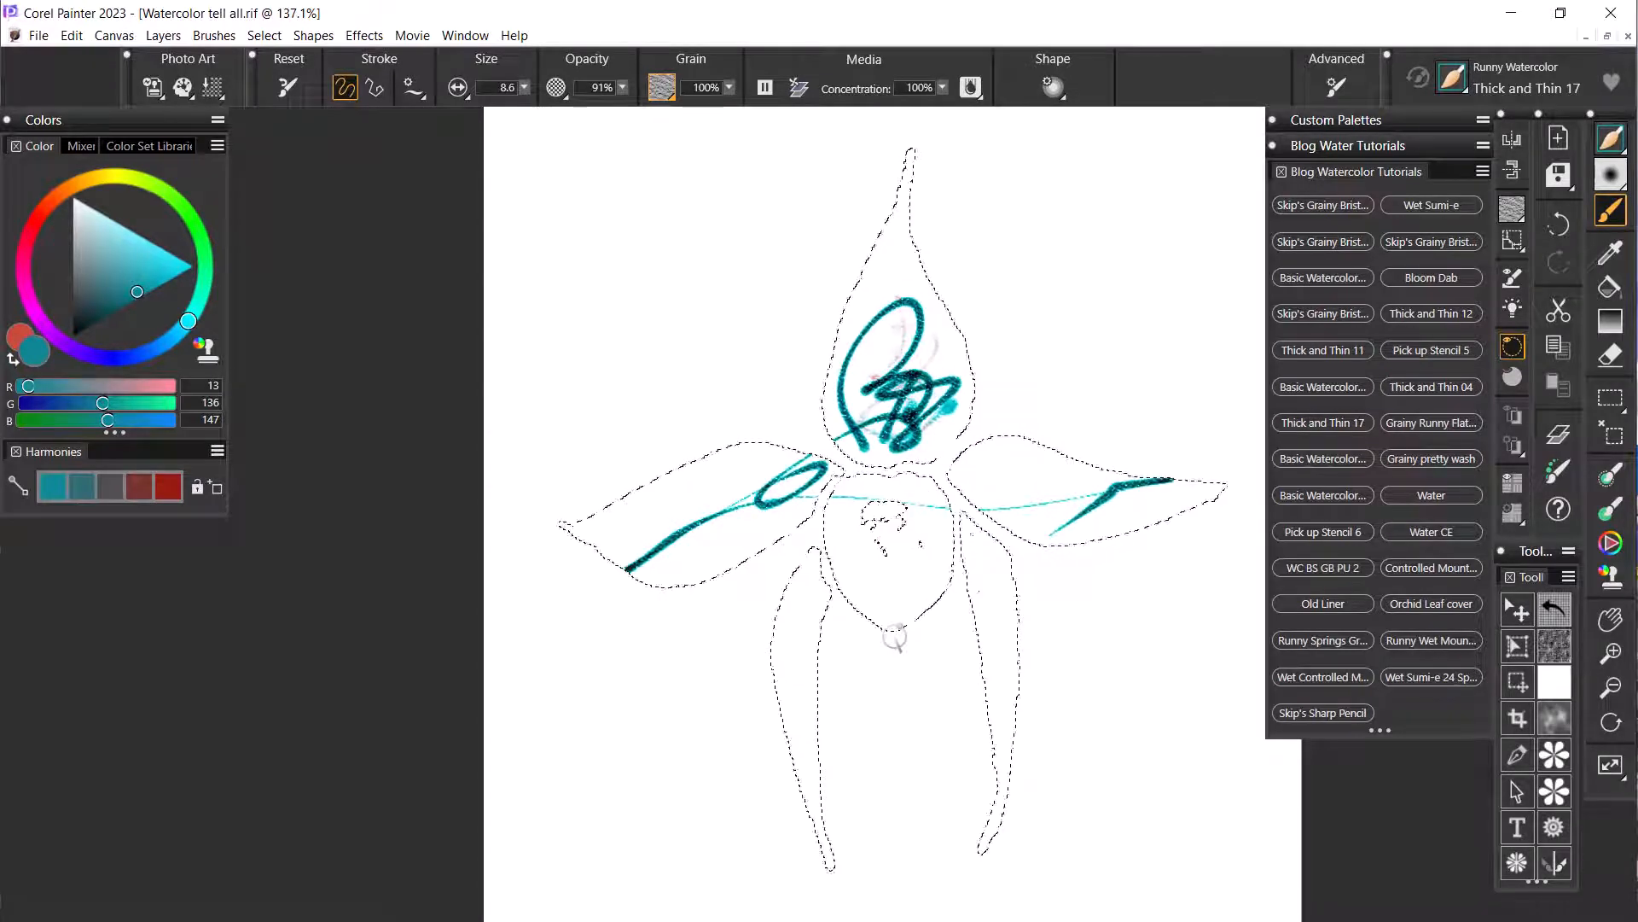
key("ctrl+z")
key("ctrl+z")
key("ctrl+z")
key("ctrl+z")
key("ctrl+z")
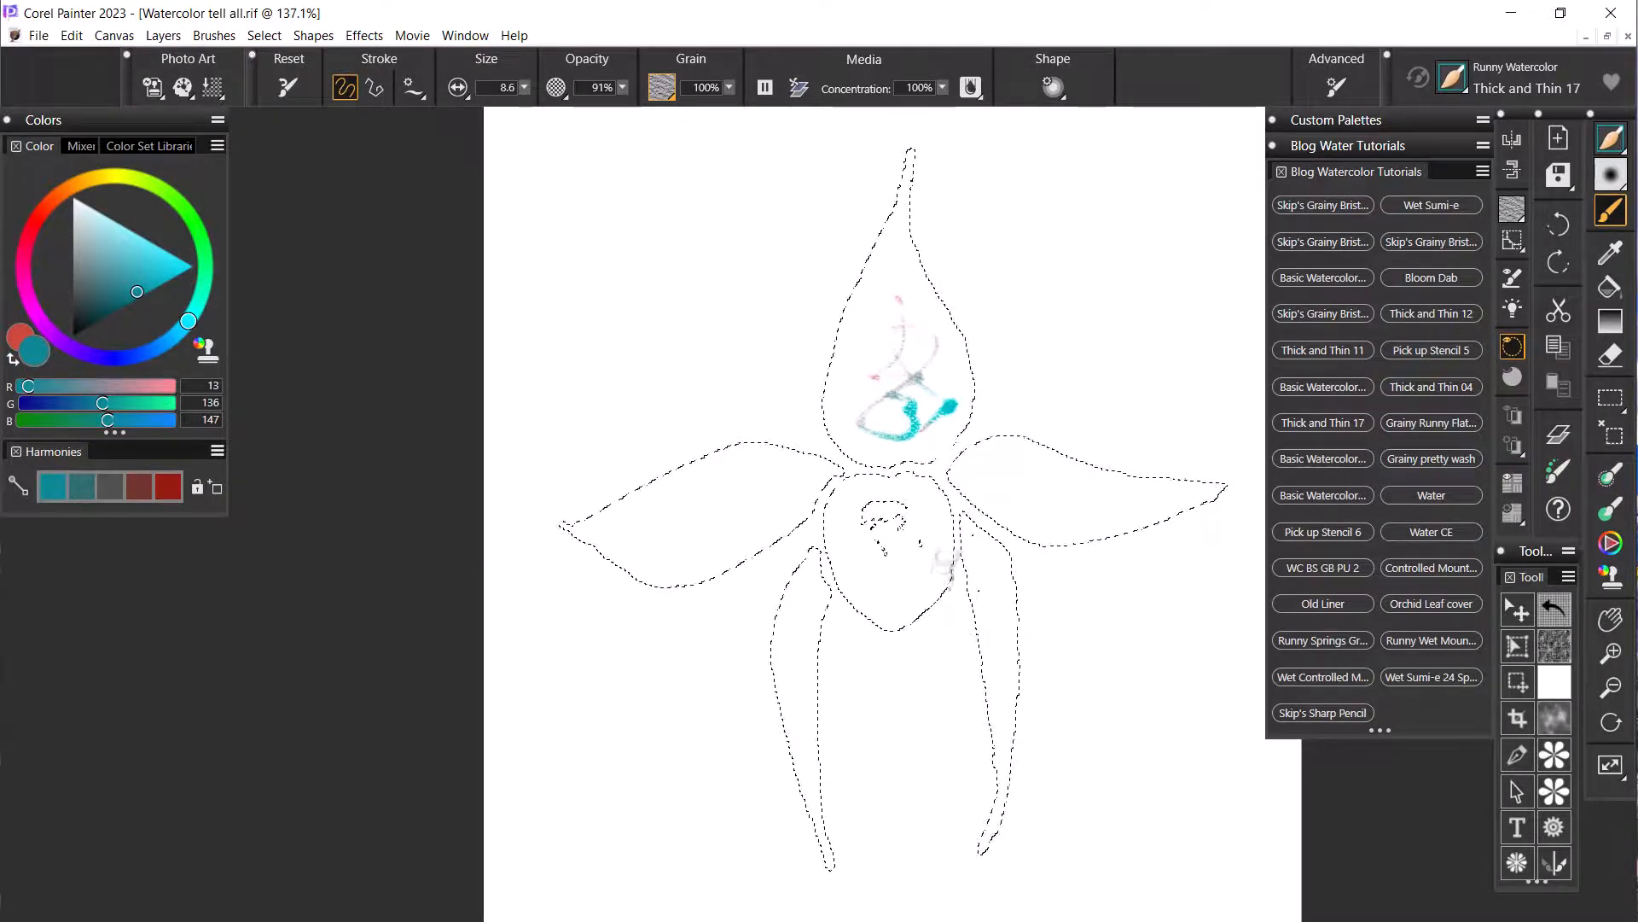
key("ctrl+z")
key("ctrl+z")
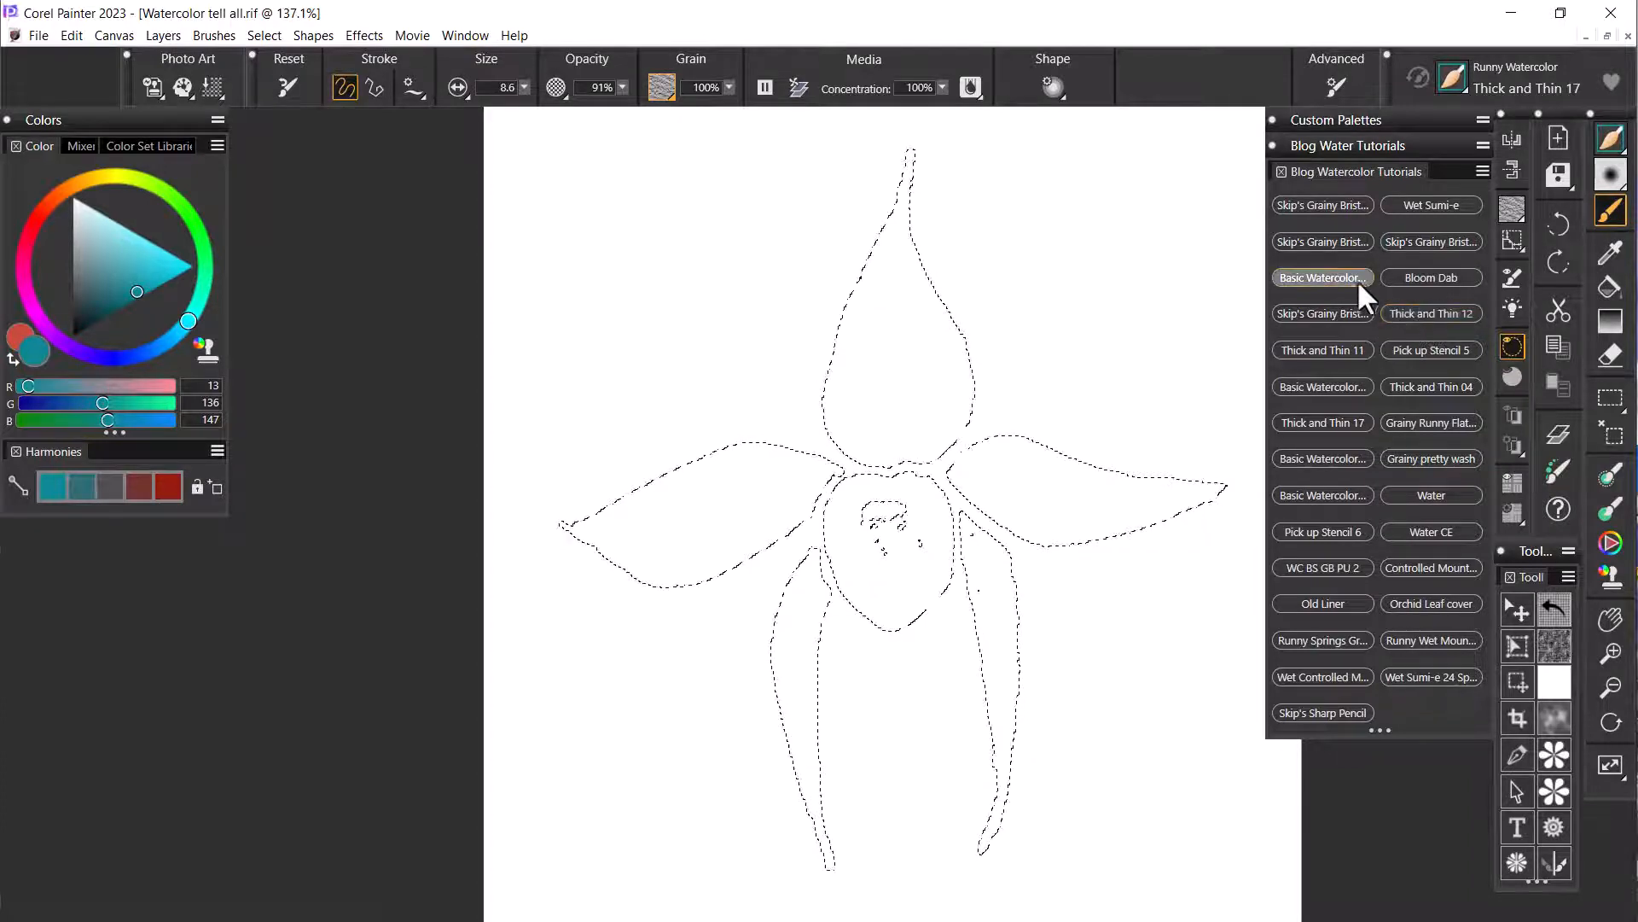
- Fill the whole upper petal with a teal wash using the Basic Watercolor brush
left_click(1324, 277)
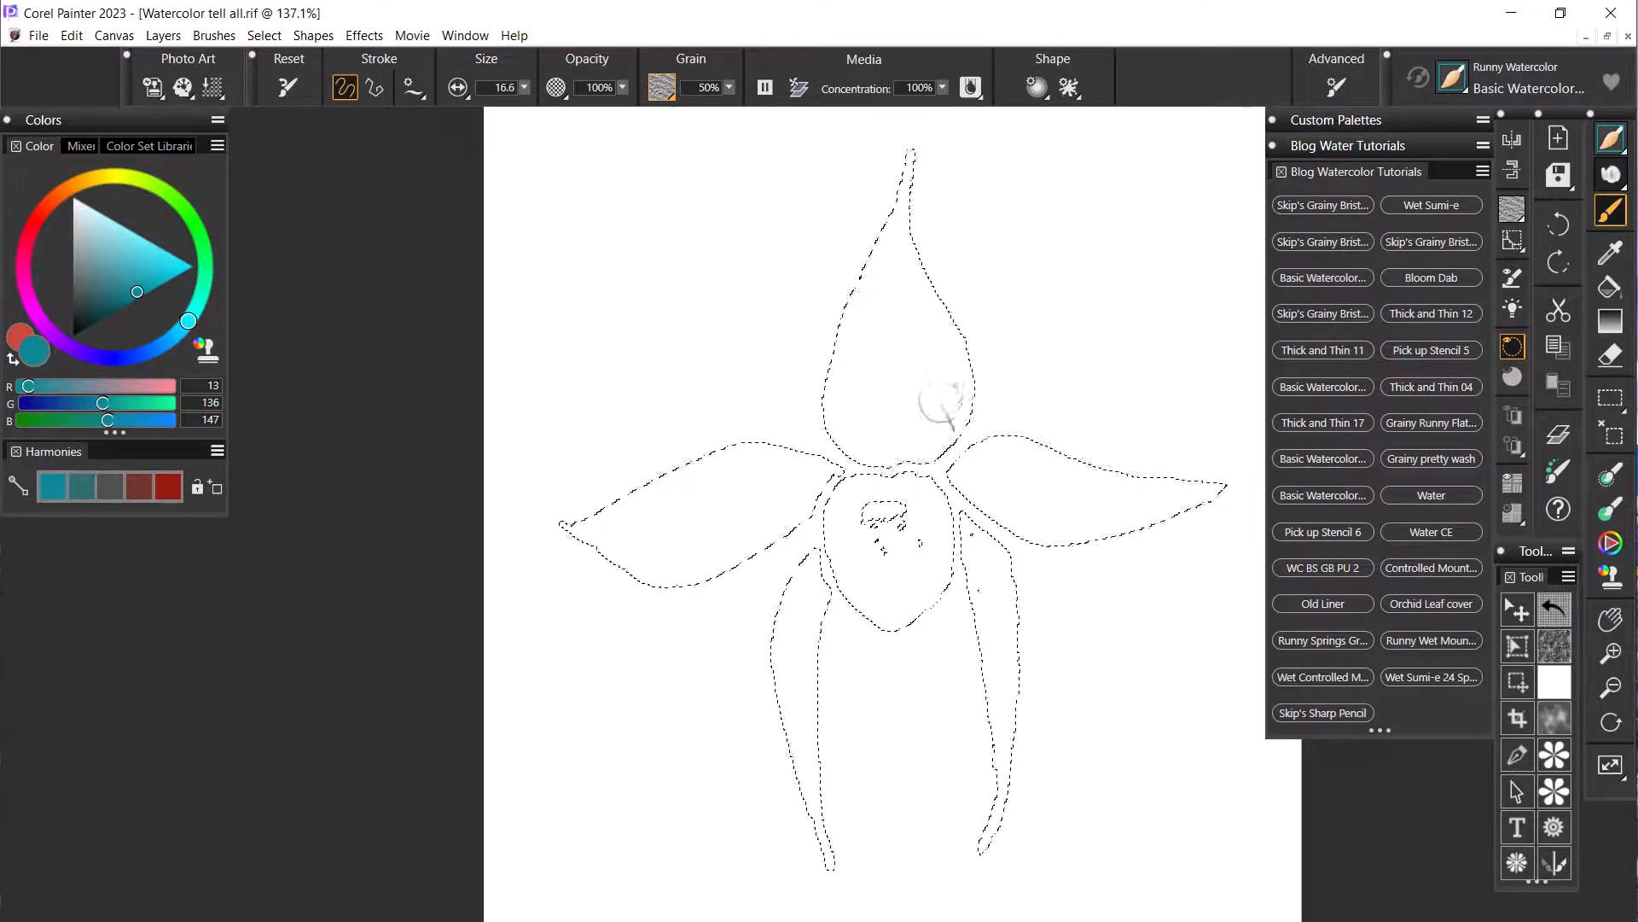
mouse_move(900, 392)
left_mouse_down()
mouse_move(930, 406)
mouse_move(879, 444)
mouse_move(956, 397)
mouse_move(879, 299)
mouse_move(896, 222)
mouse_move(879, 226)
mouse_move(910, 158)
left_mouse_up()
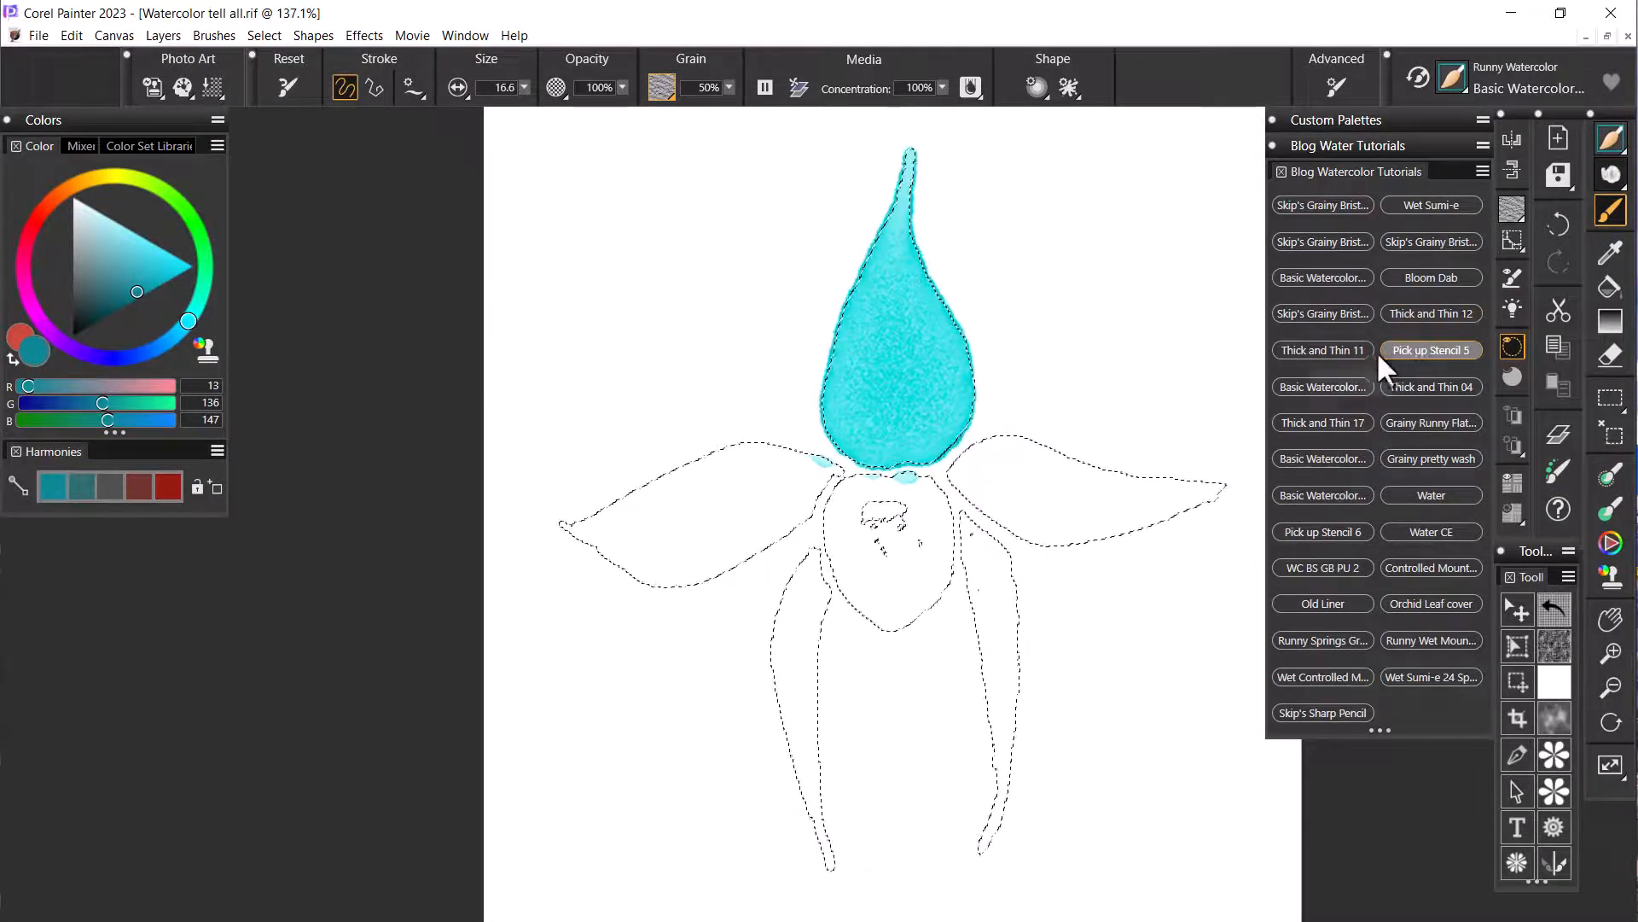
- Try lifting light loops out of the teal upper petal with the Thick and Thin 11 brush, and undo them
left_click(1345, 350)
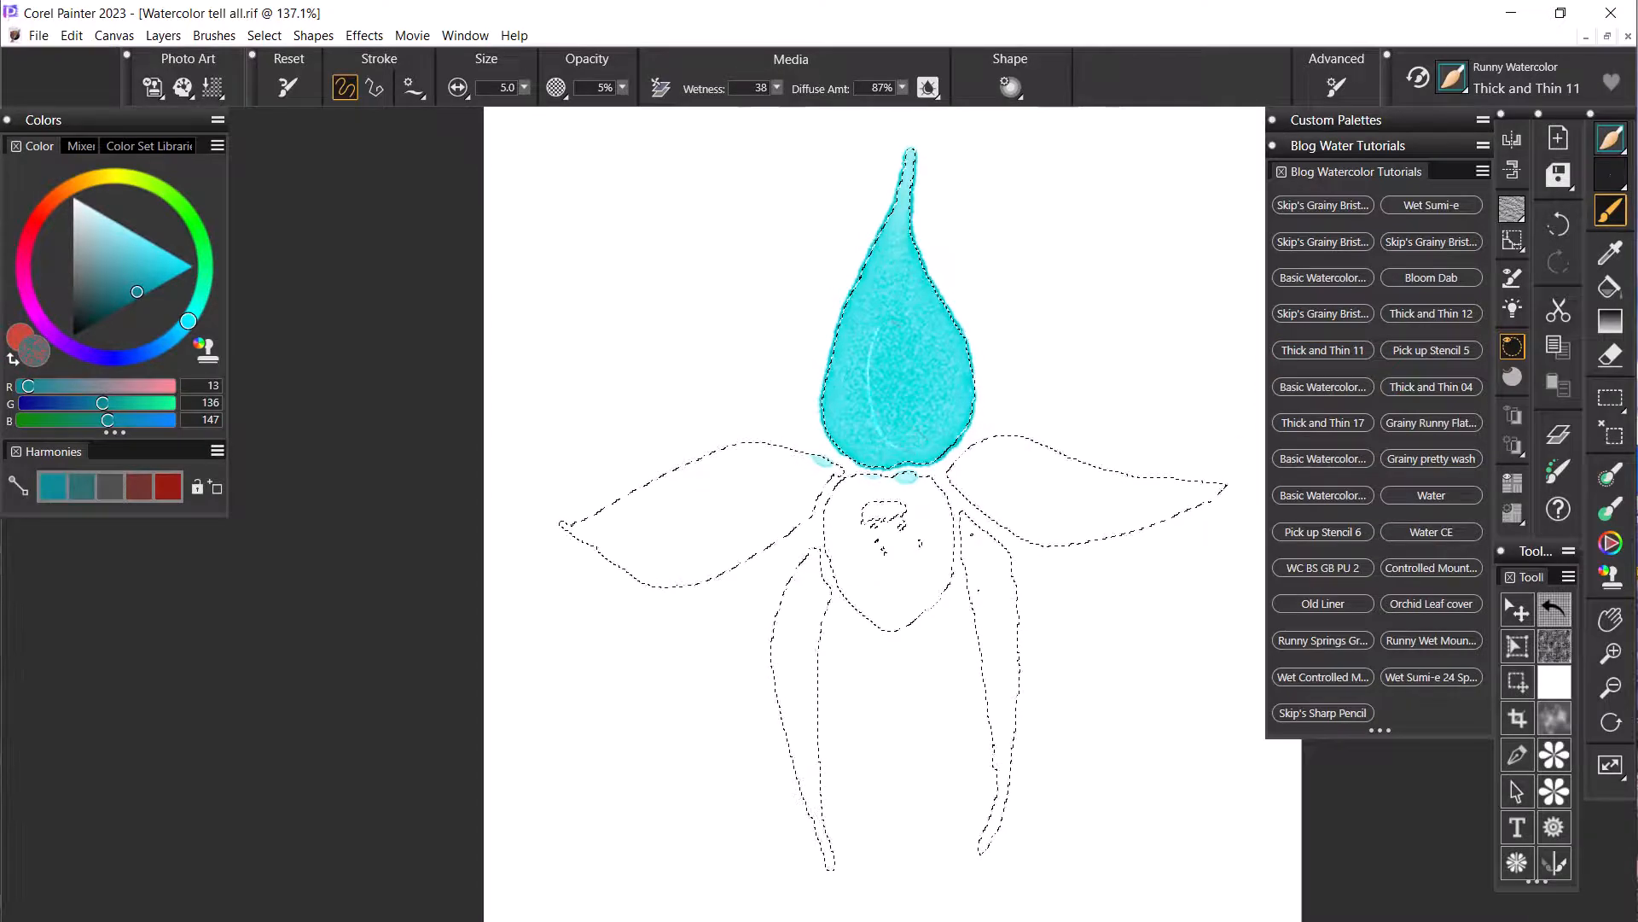
mouse_move(896, 448)
left_mouse_down()
mouse_move(896, 375)
mouse_move(926, 404)
left_mouse_up()
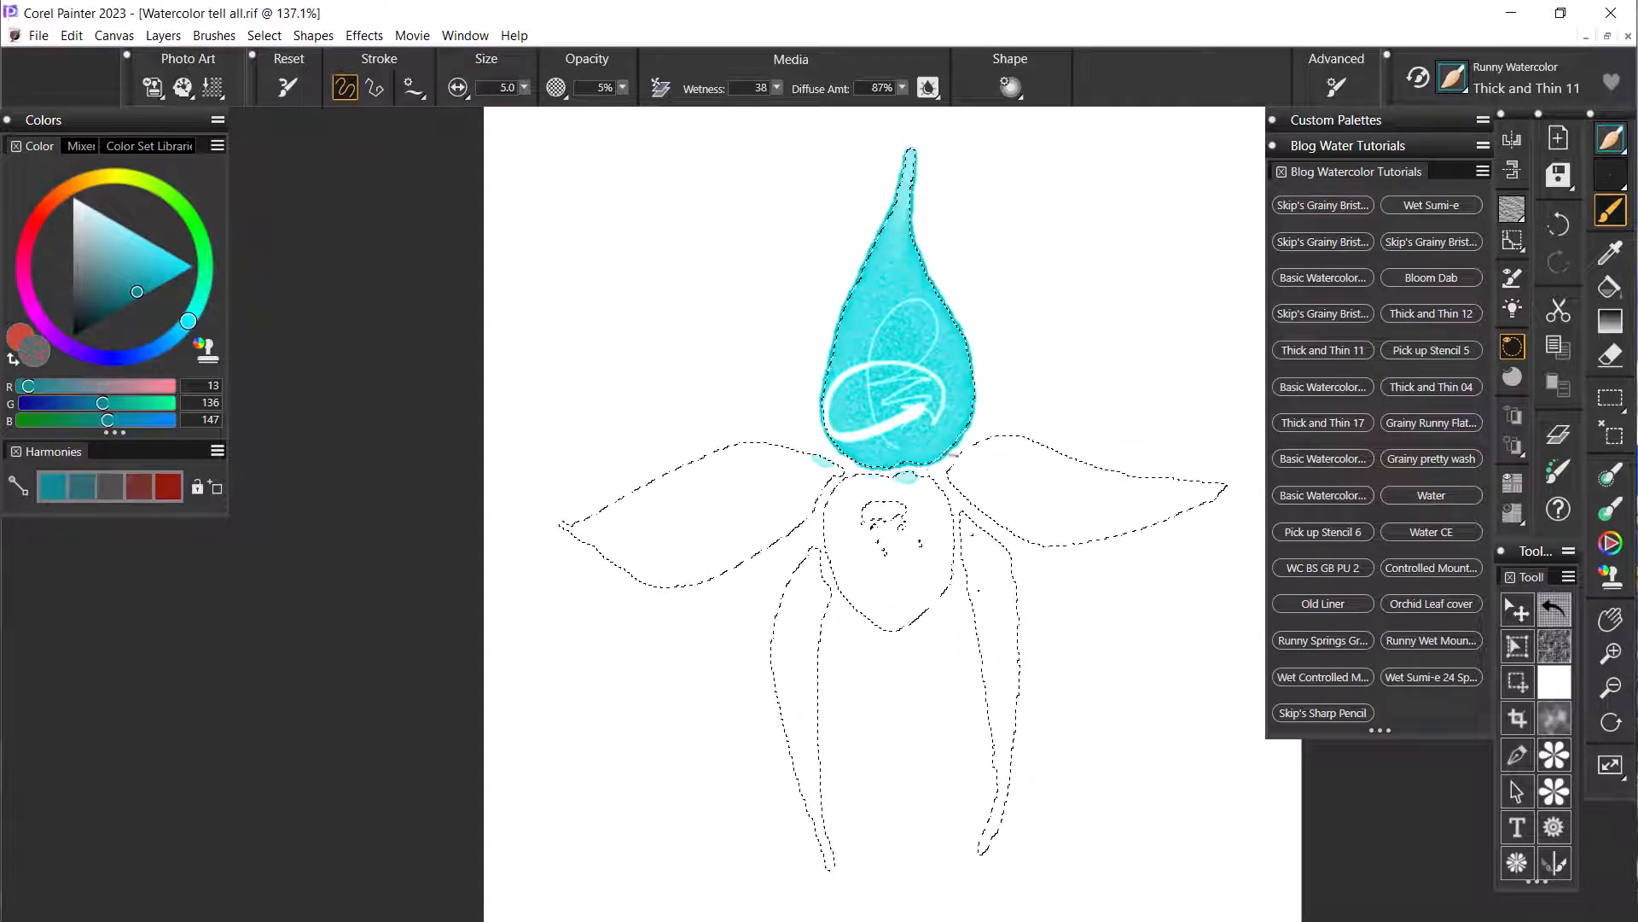
key("ctrl+z")
key("ctrl+z")
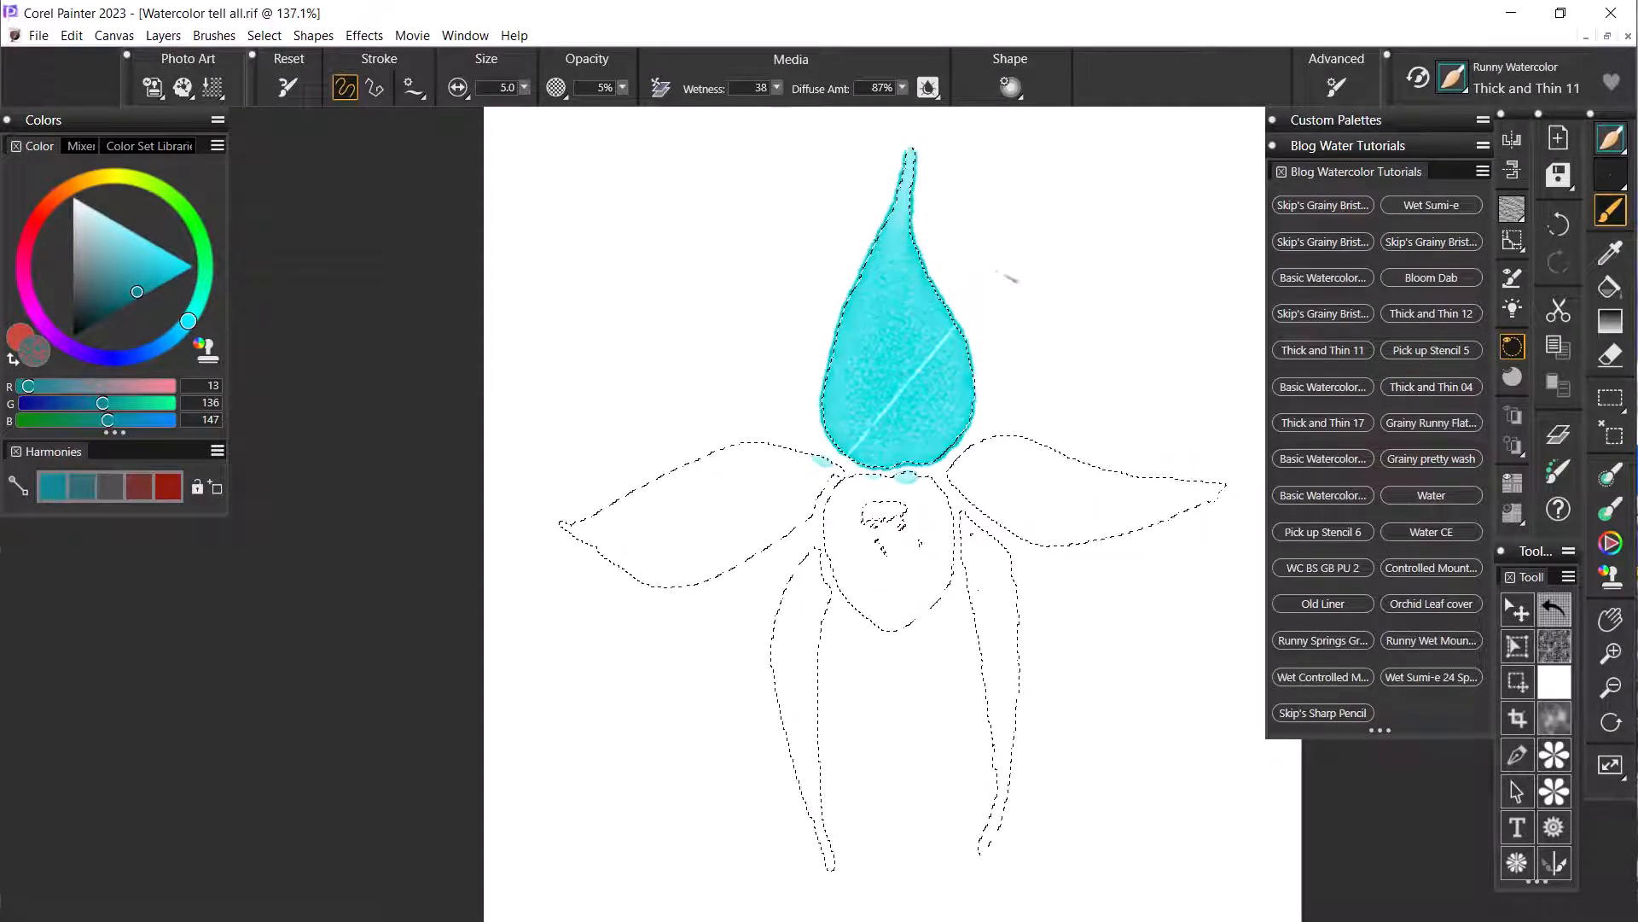
- Try a fan of straight light veins across the teal petal, and undo them
left_click_drag(826, 425, 956, 324)
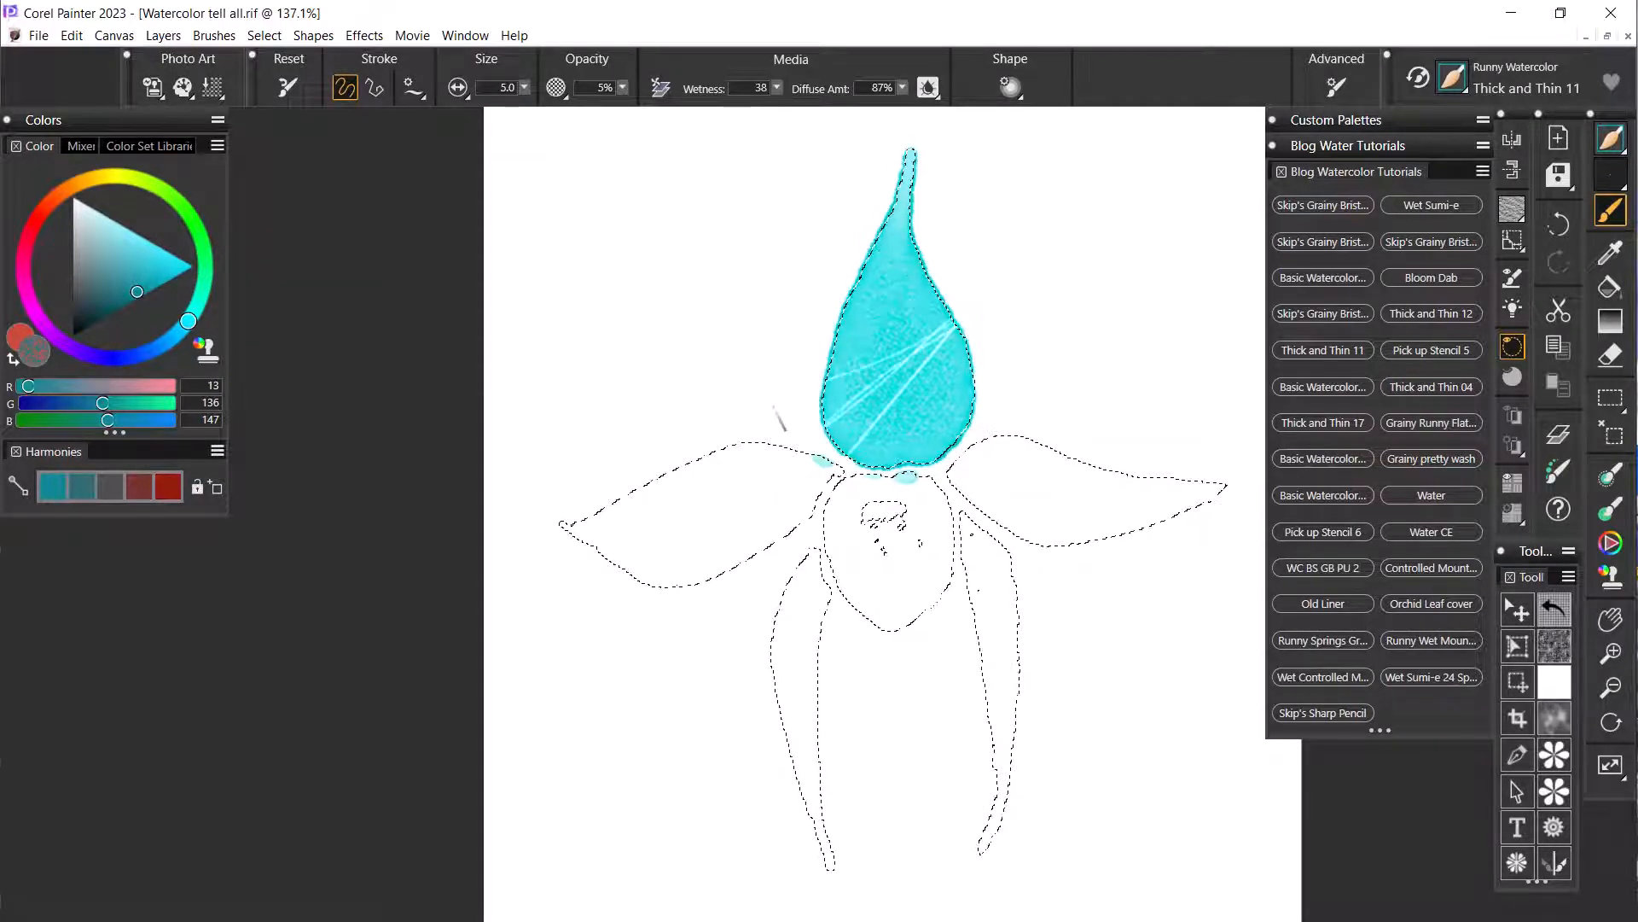
left_click_drag(840, 431, 954, 326)
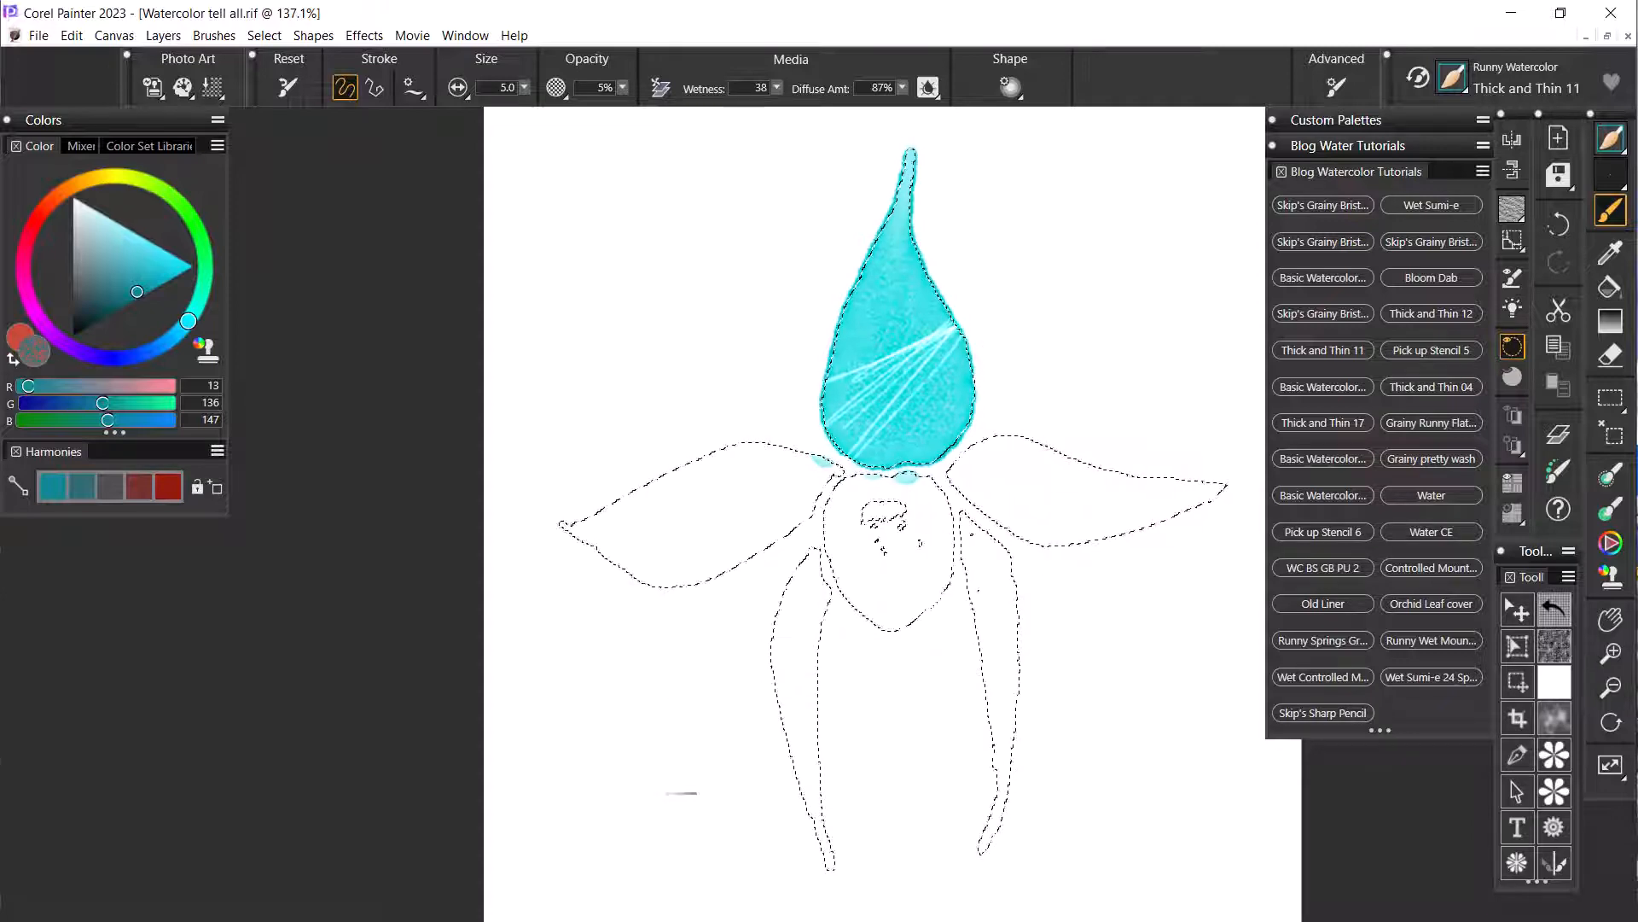
key("ctrl+z")
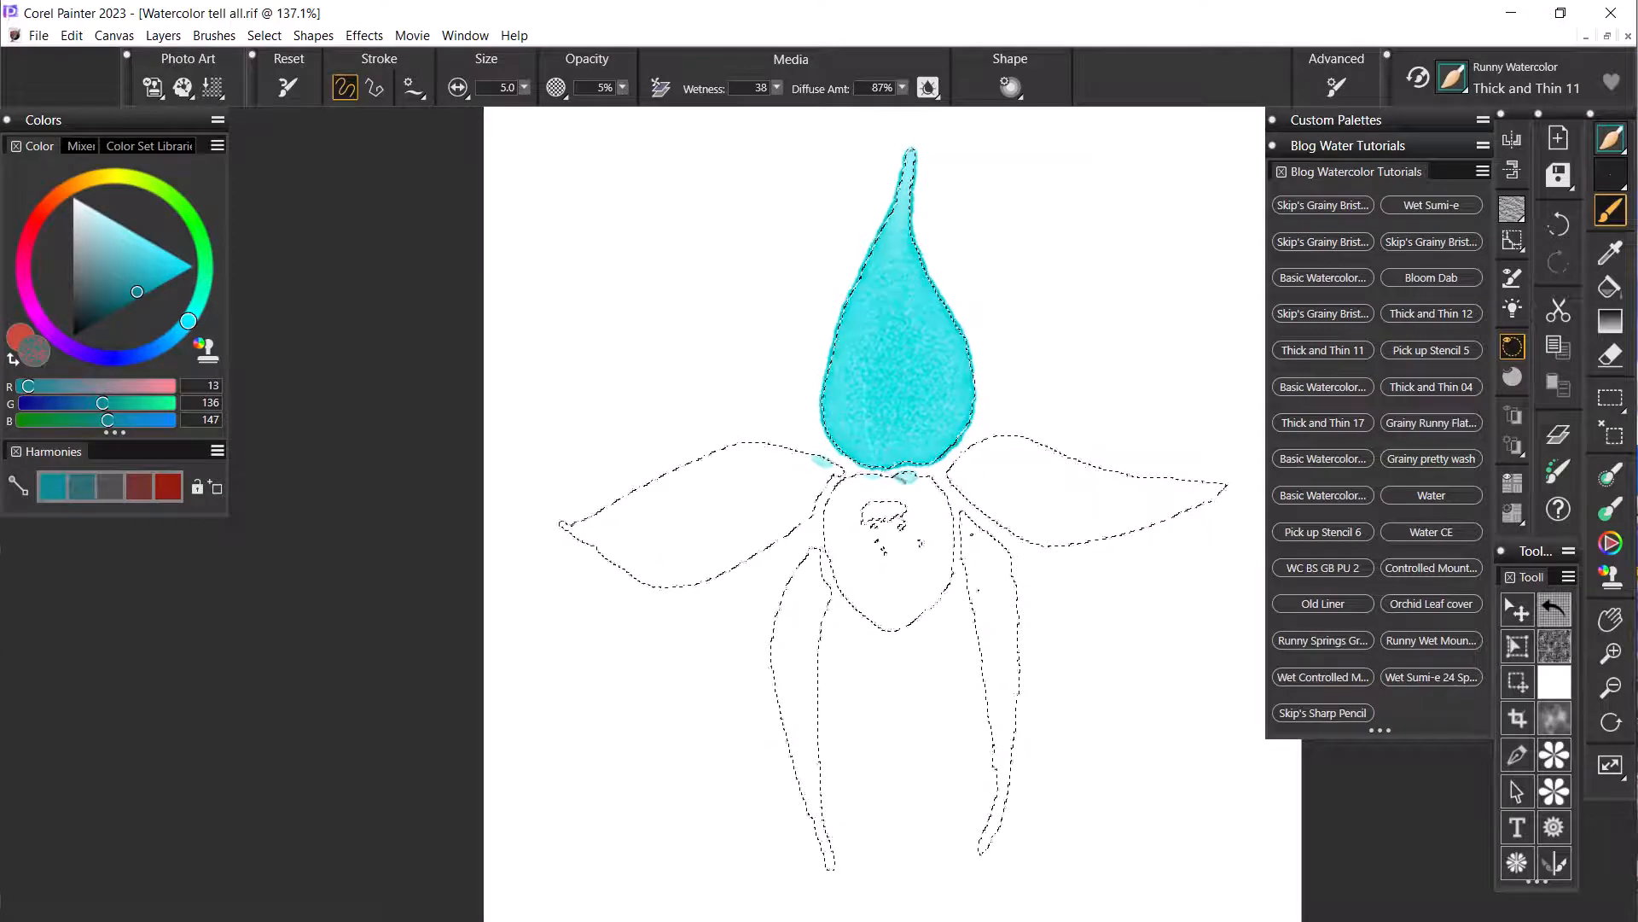
- Try loose light curves and thick squiggles across the teal petal, and undo them
left_click_drag(895, 341, 954, 415)
left_click_drag(940, 333, 684, 431)
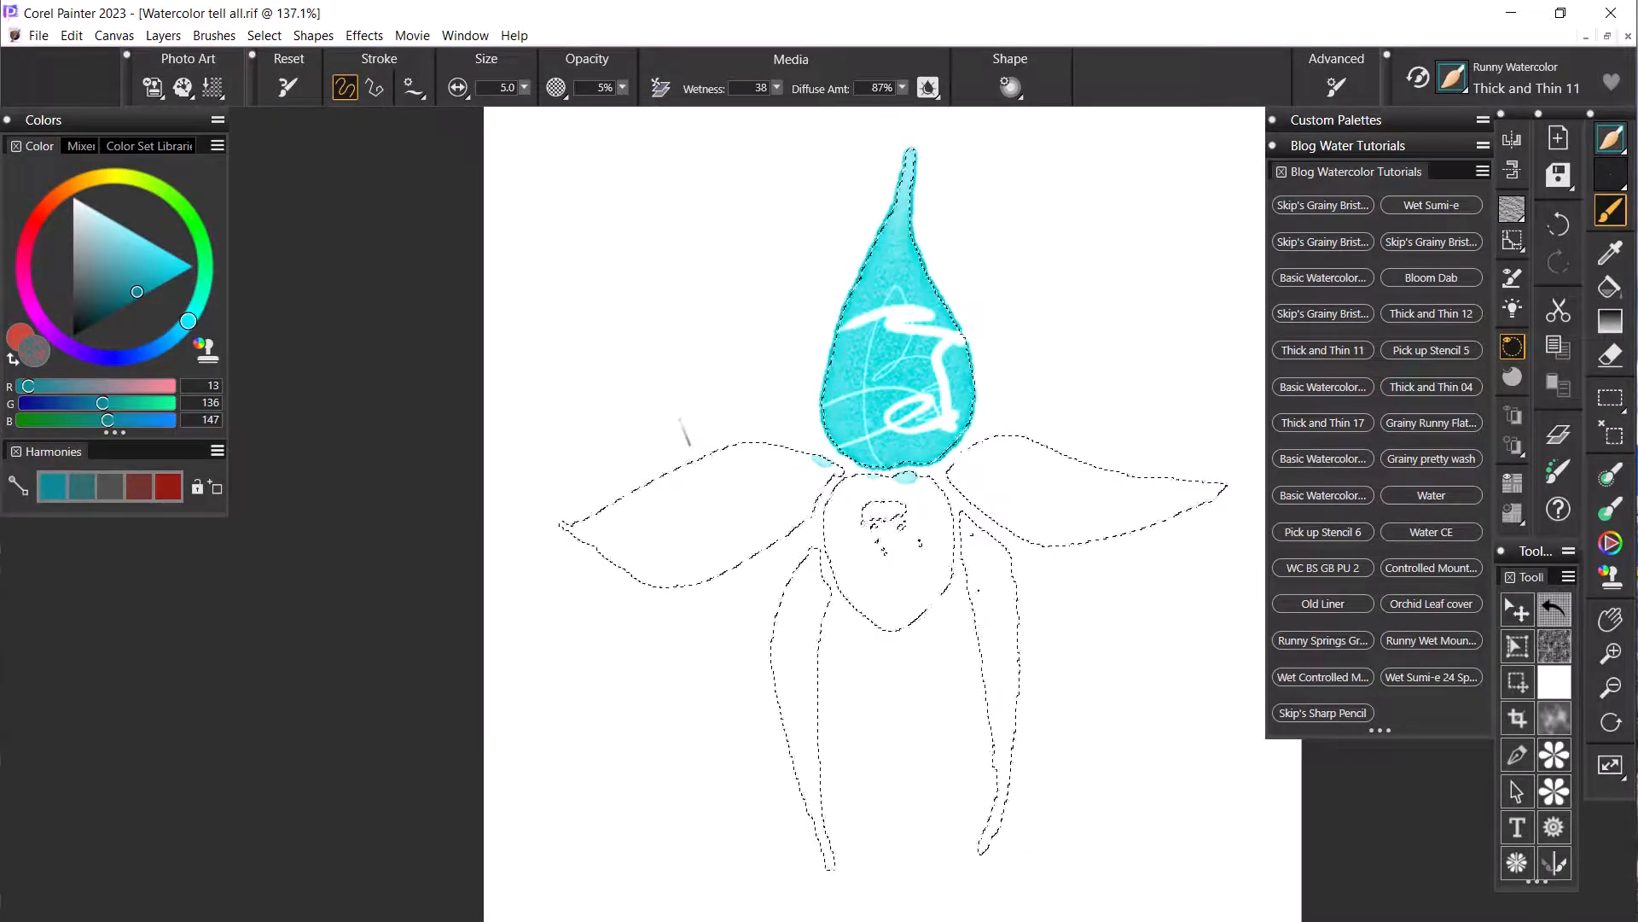
key("ctrl+z")
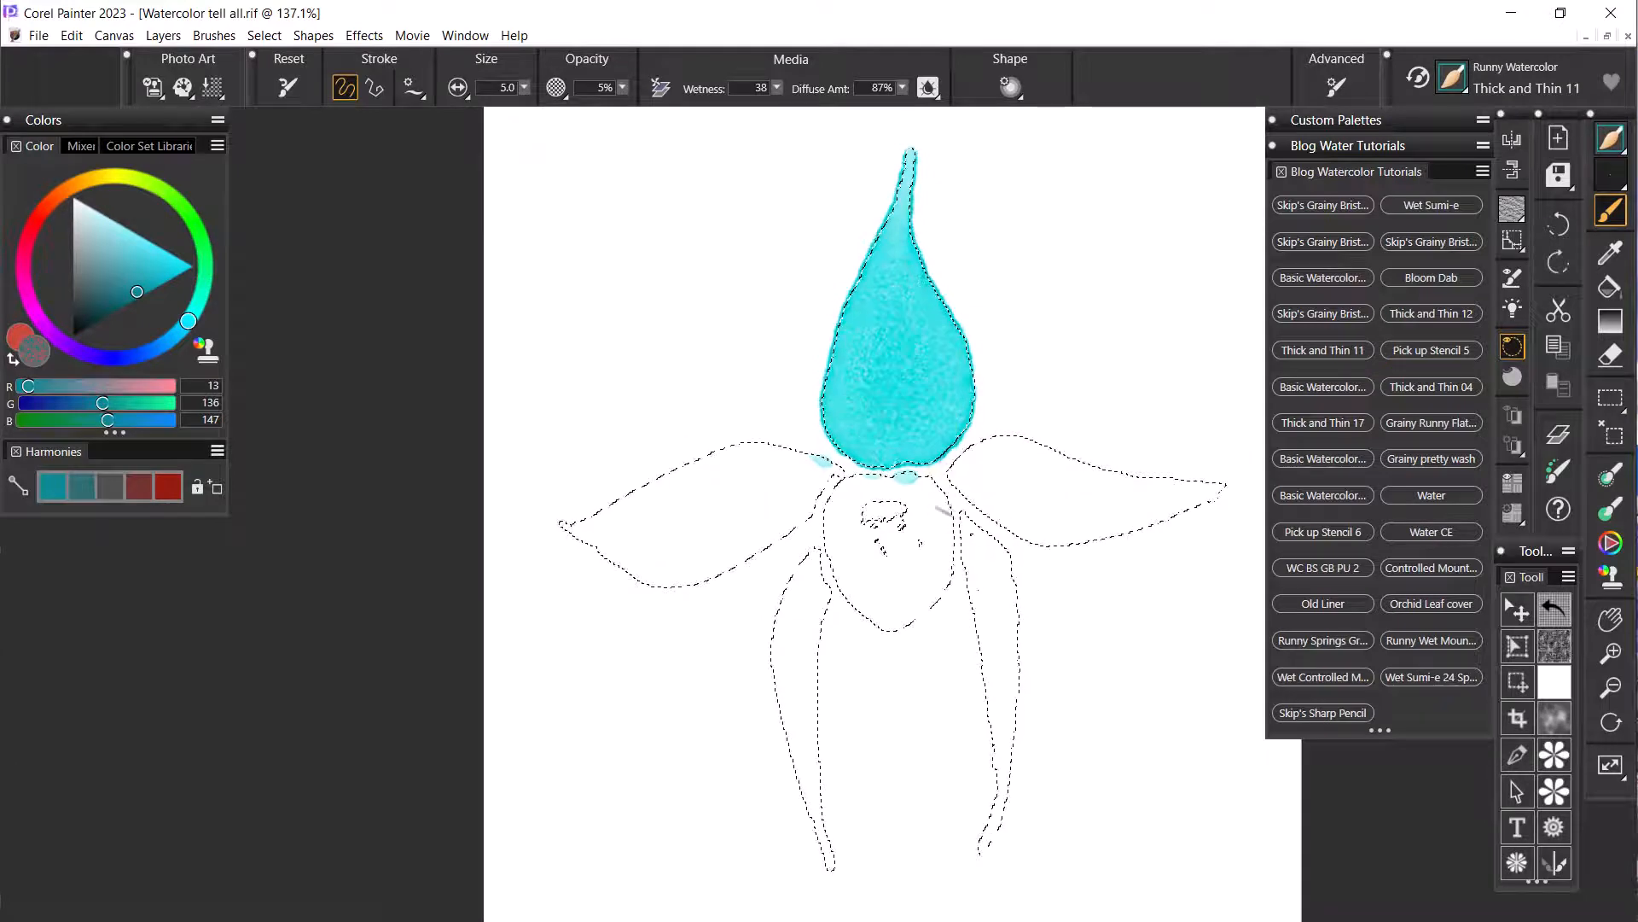
- Try a fan of thin light veins from the teal petal's base with the Thick and Thin 04 brush, and undo them
left_click(1455, 387)
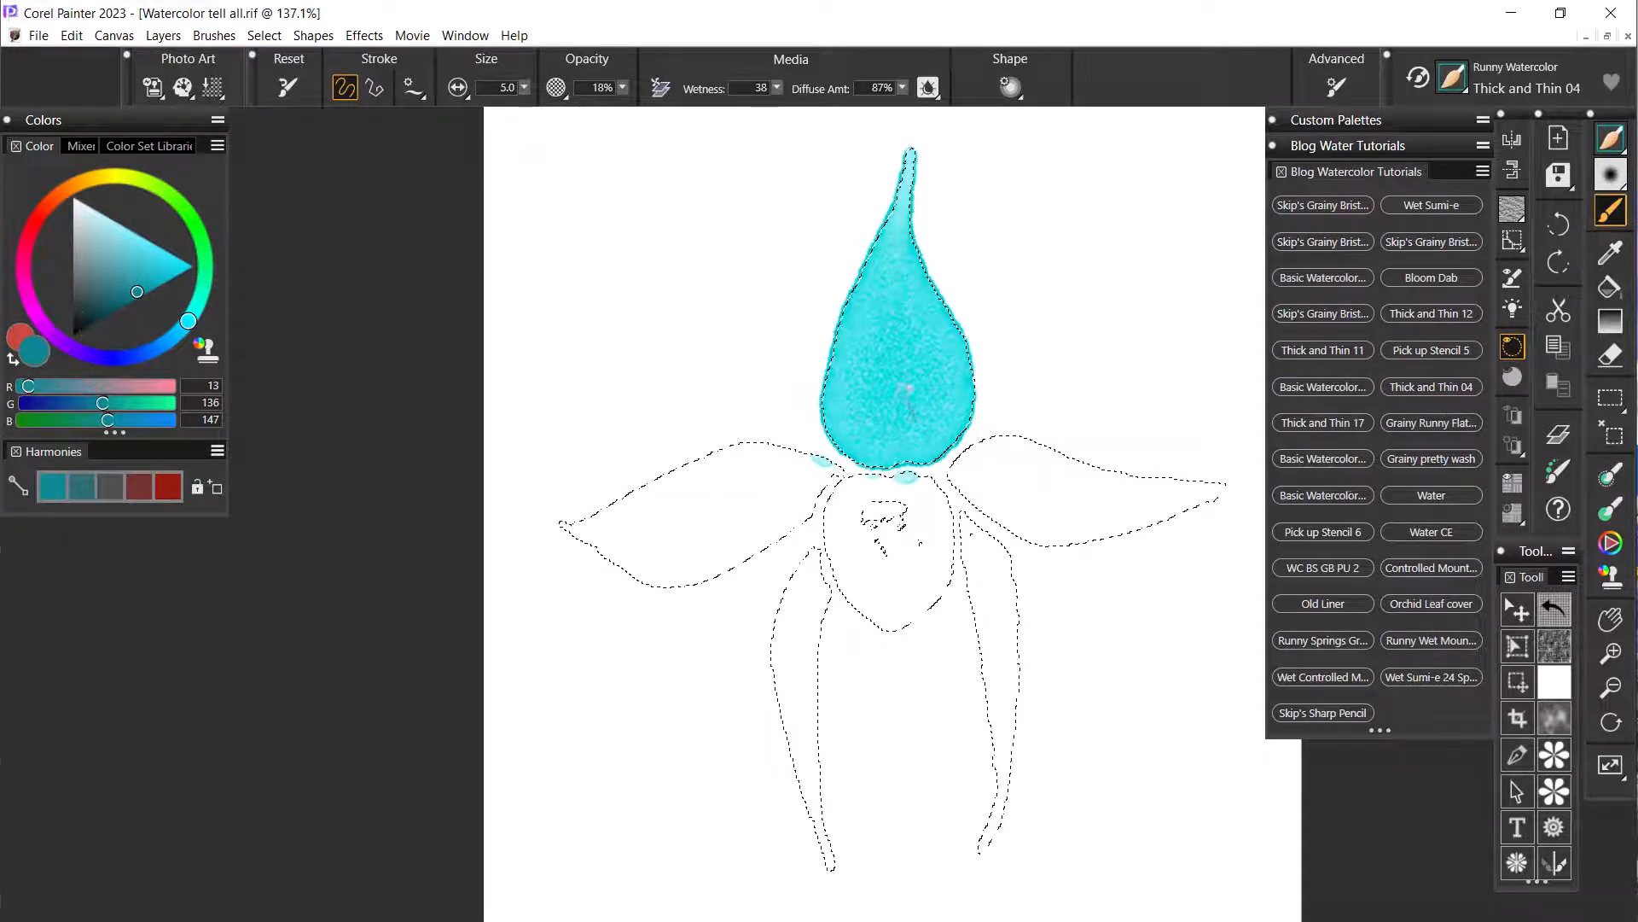
left_click(885, 446)
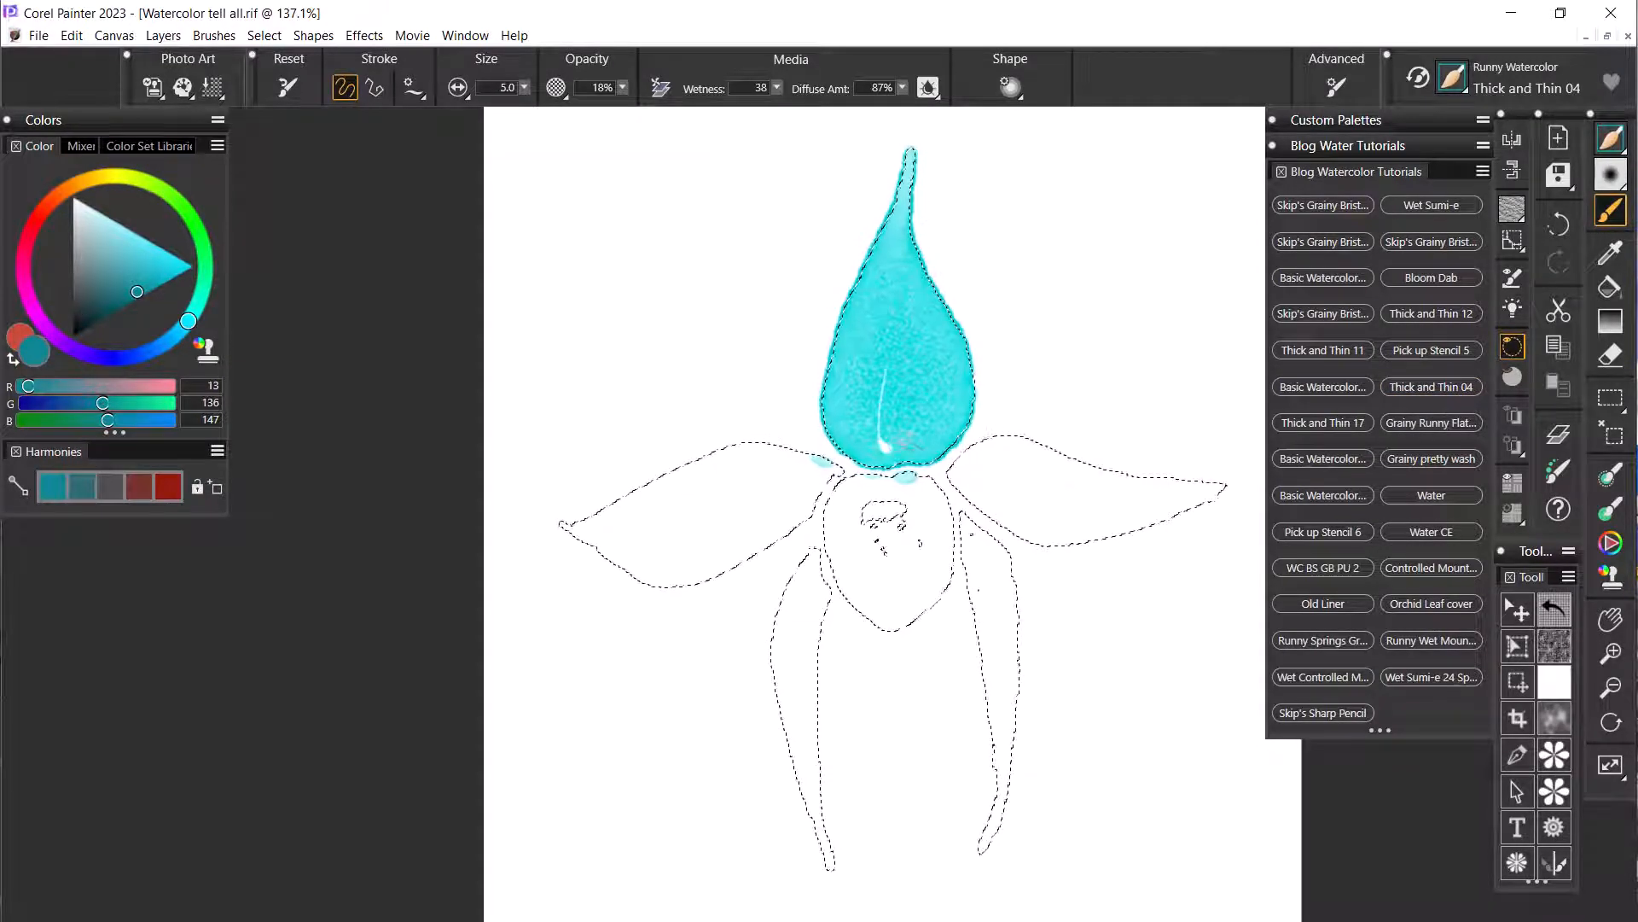
left_click_drag(885, 446, 908, 435)
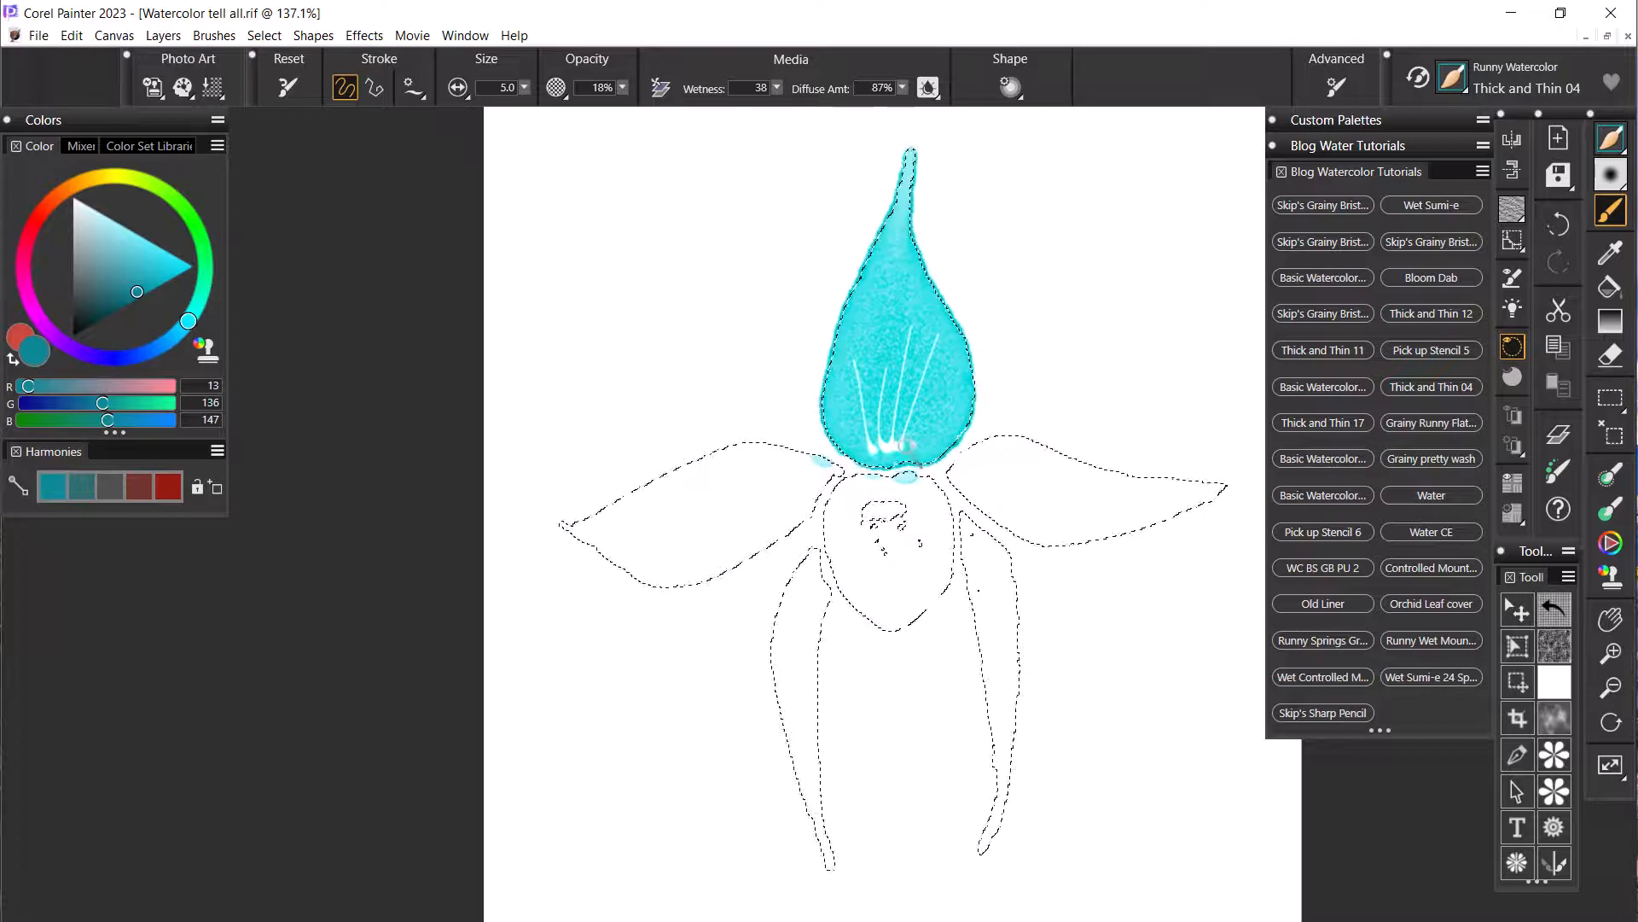
key("ctrl+z")
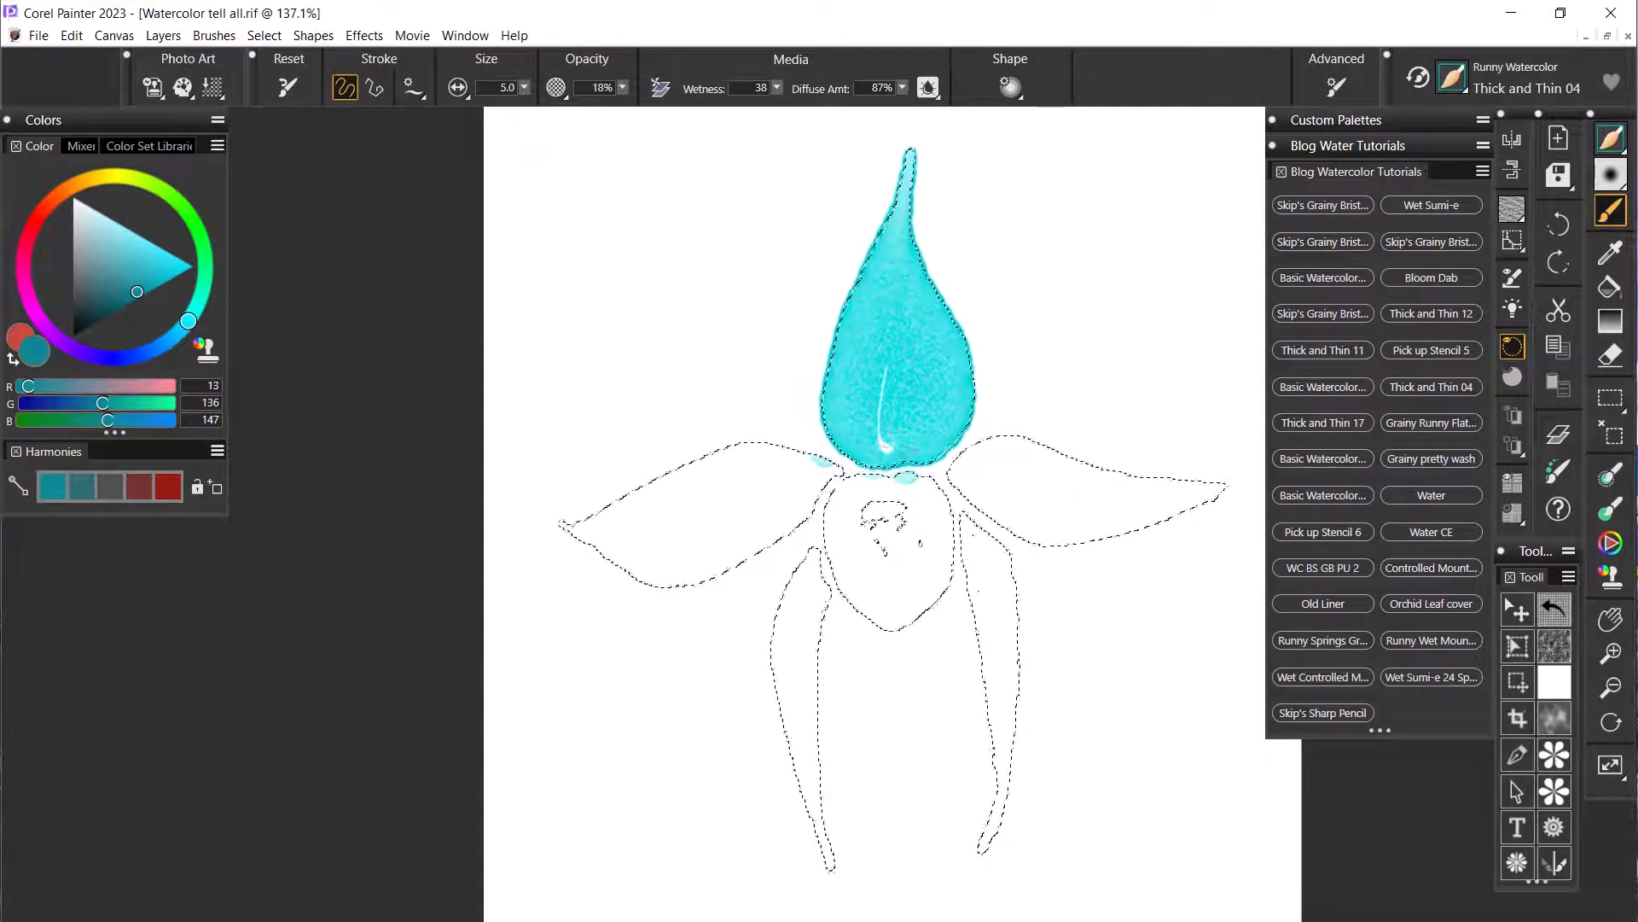
key("ctrl+z")
- Try light branching veins that swell into thick tips from the teal petal's base, and undo them
left_click_drag(888, 450, 884, 455)
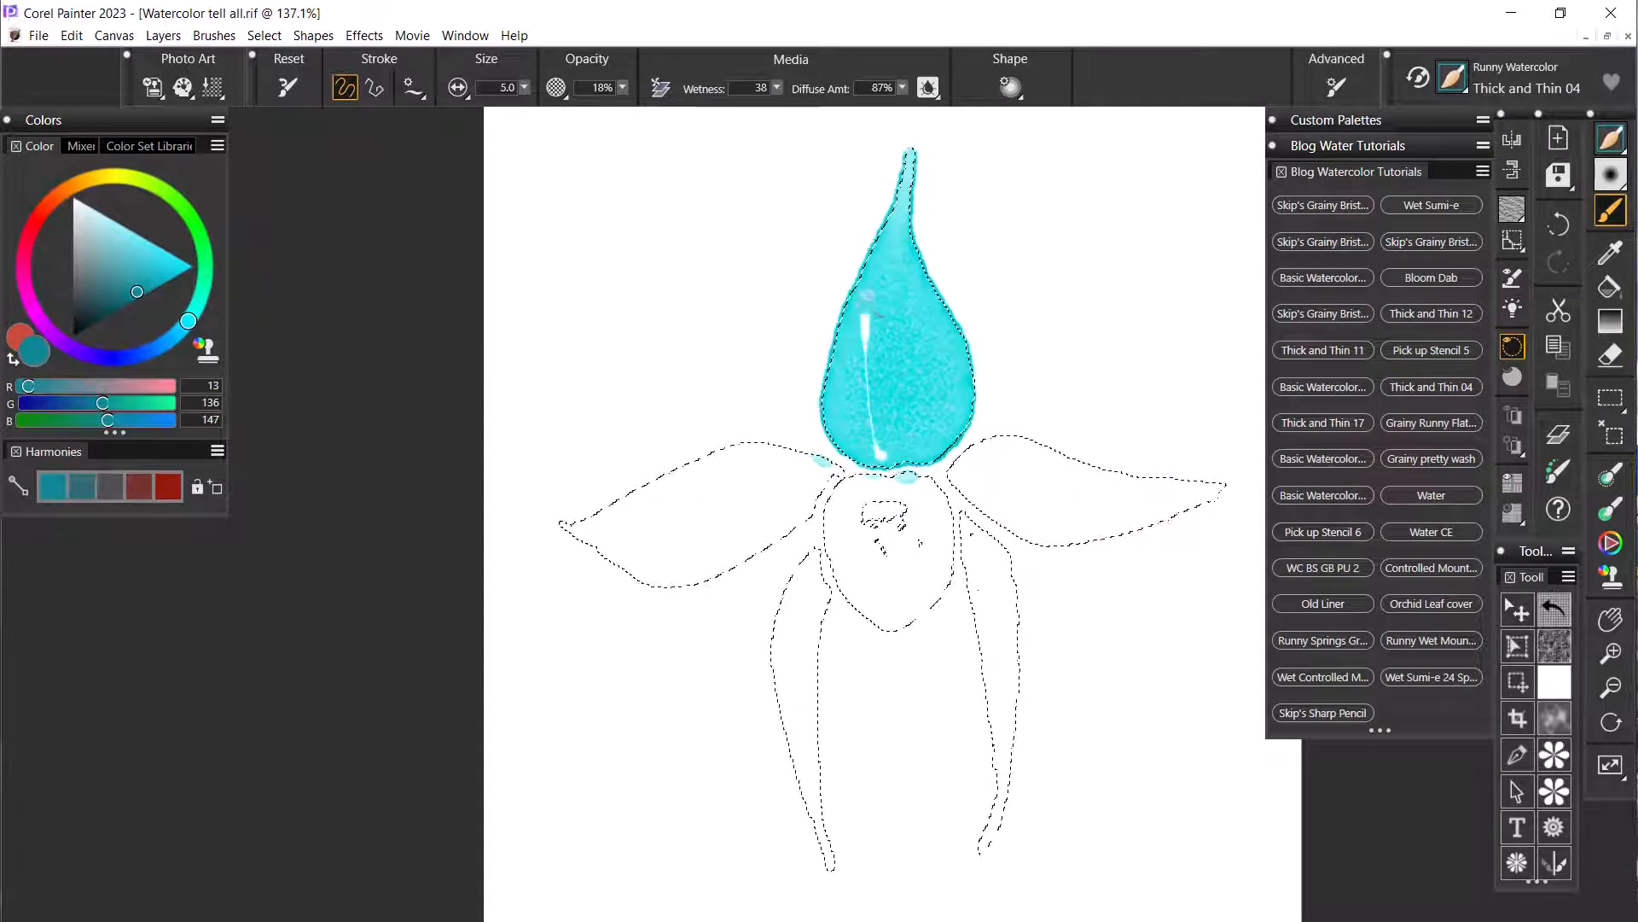
left_click_drag(867, 297, 864, 298)
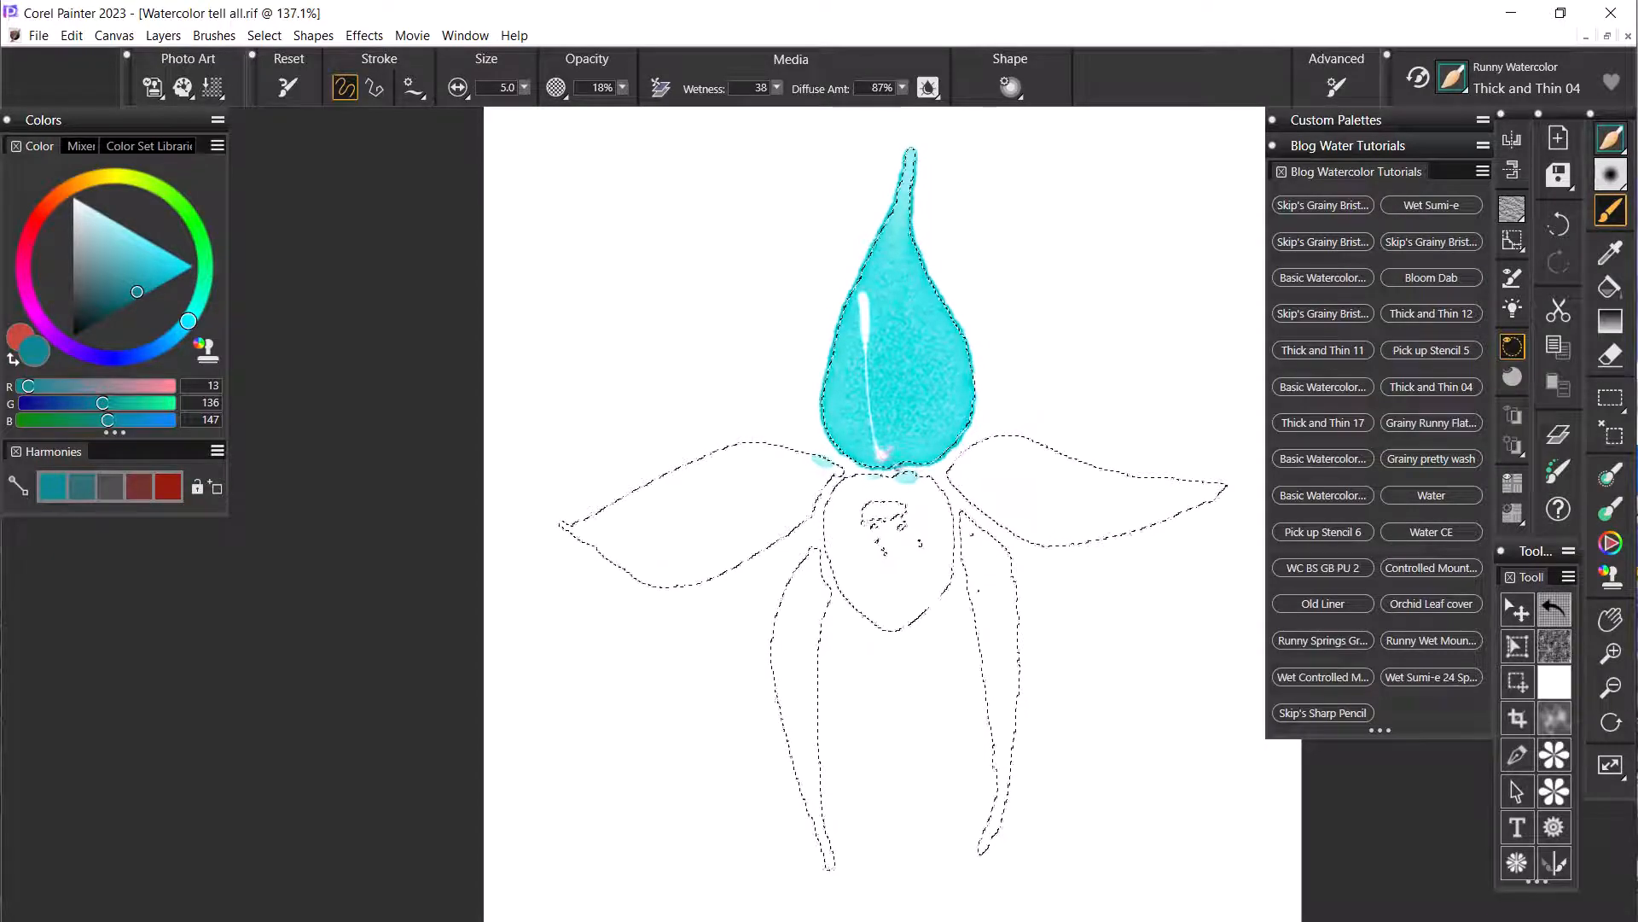
left_click_drag(879, 453, 880, 286)
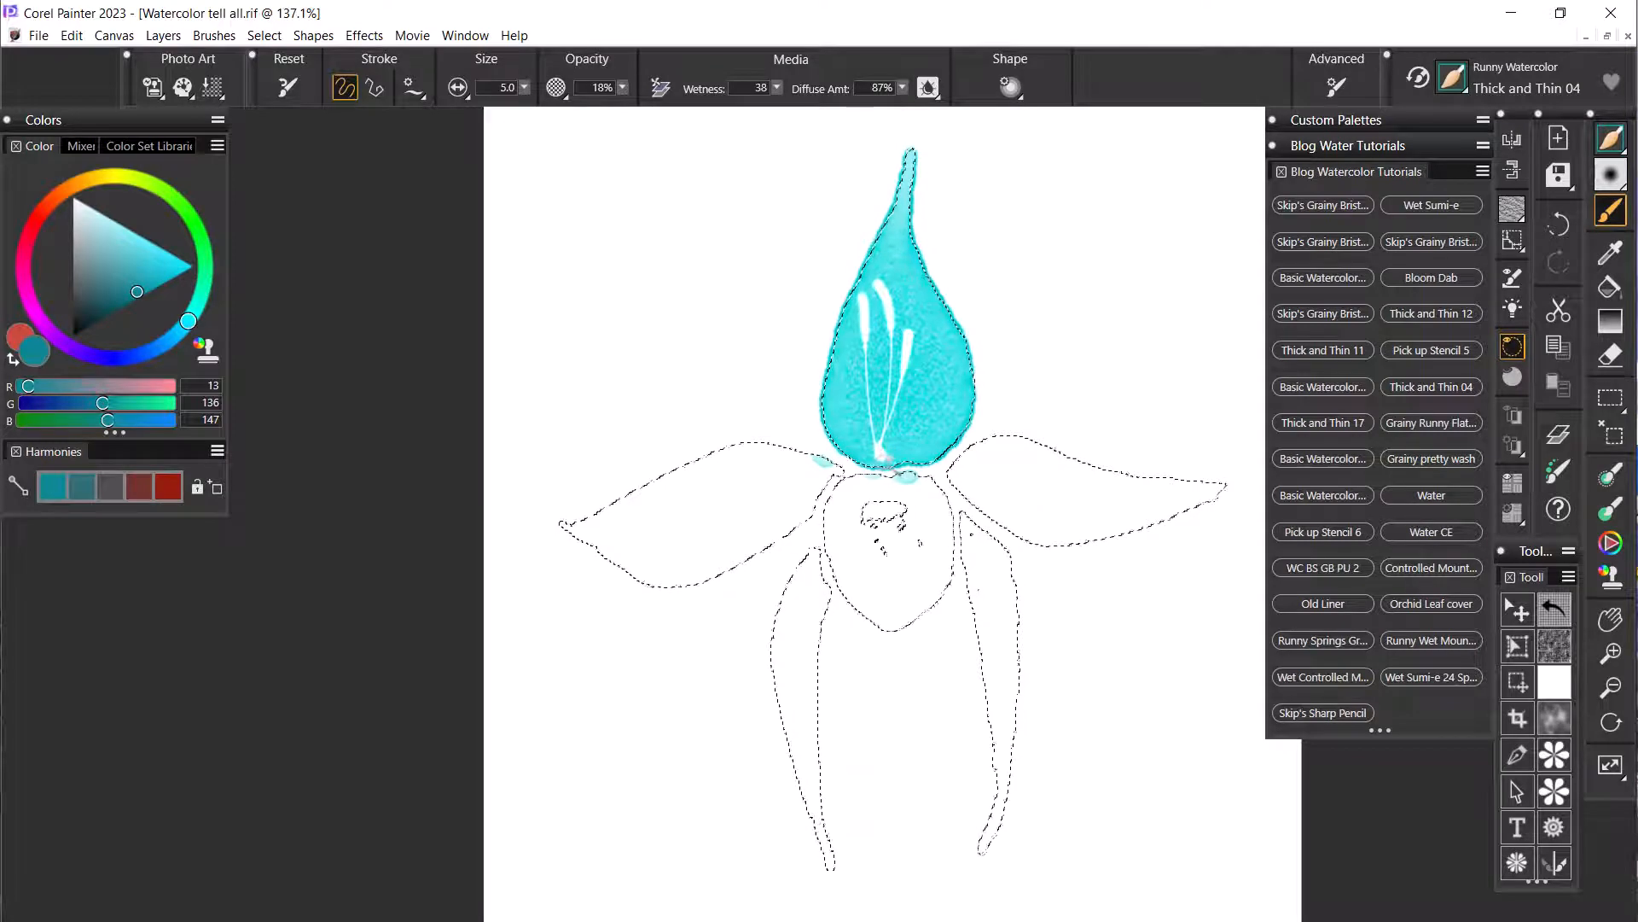
left_click_drag(877, 428, 838, 360)
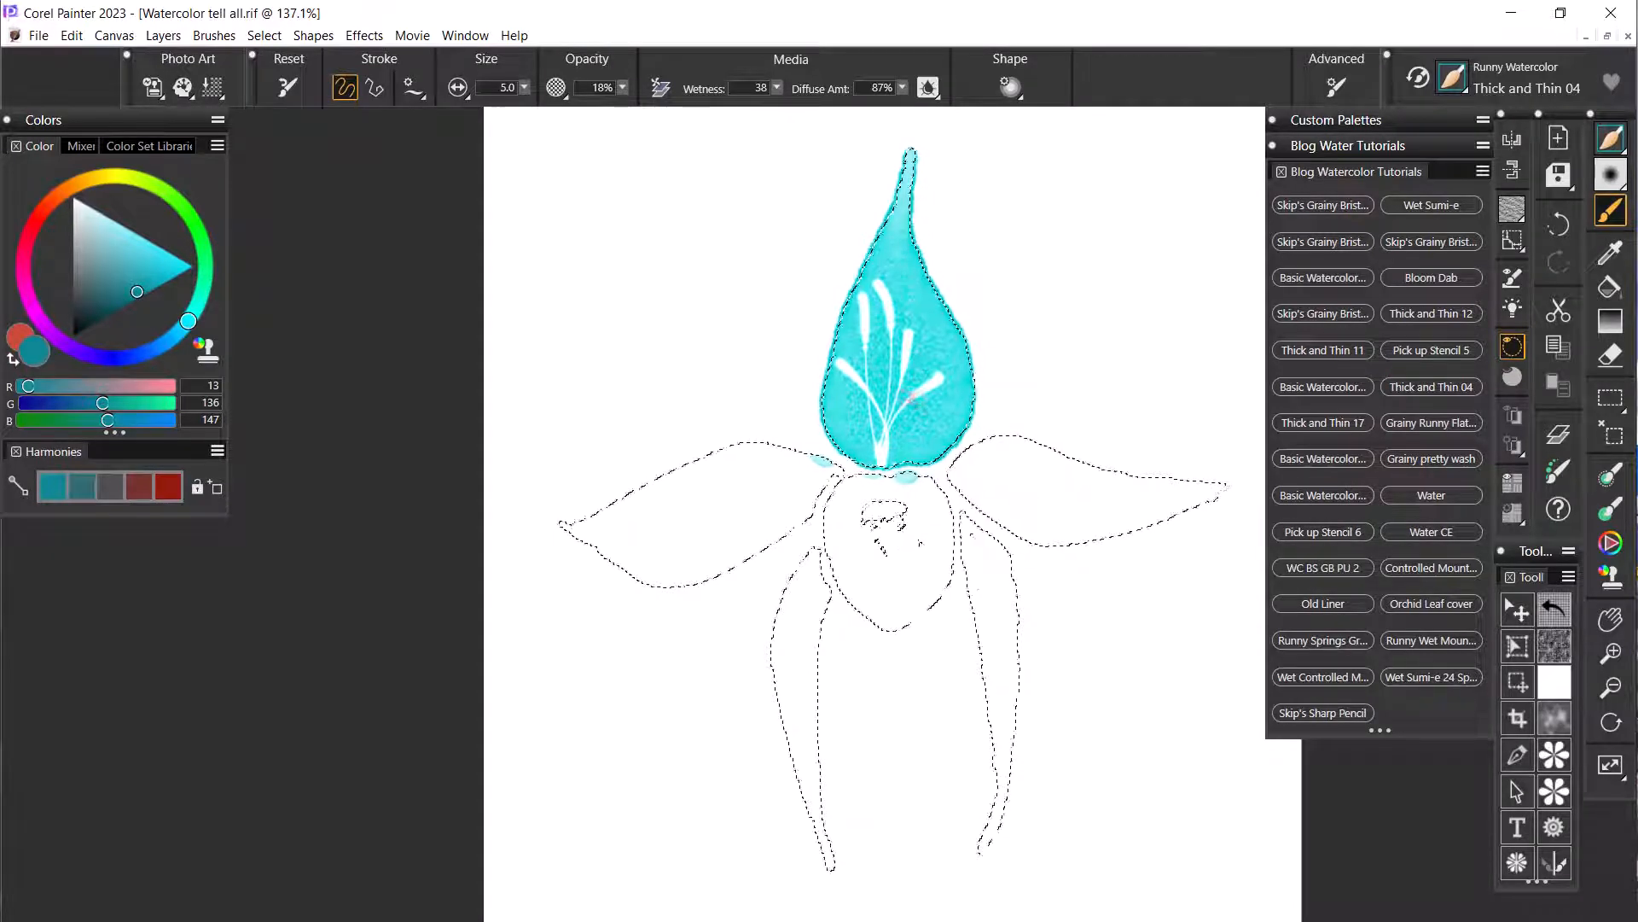
key("ctrl+z")
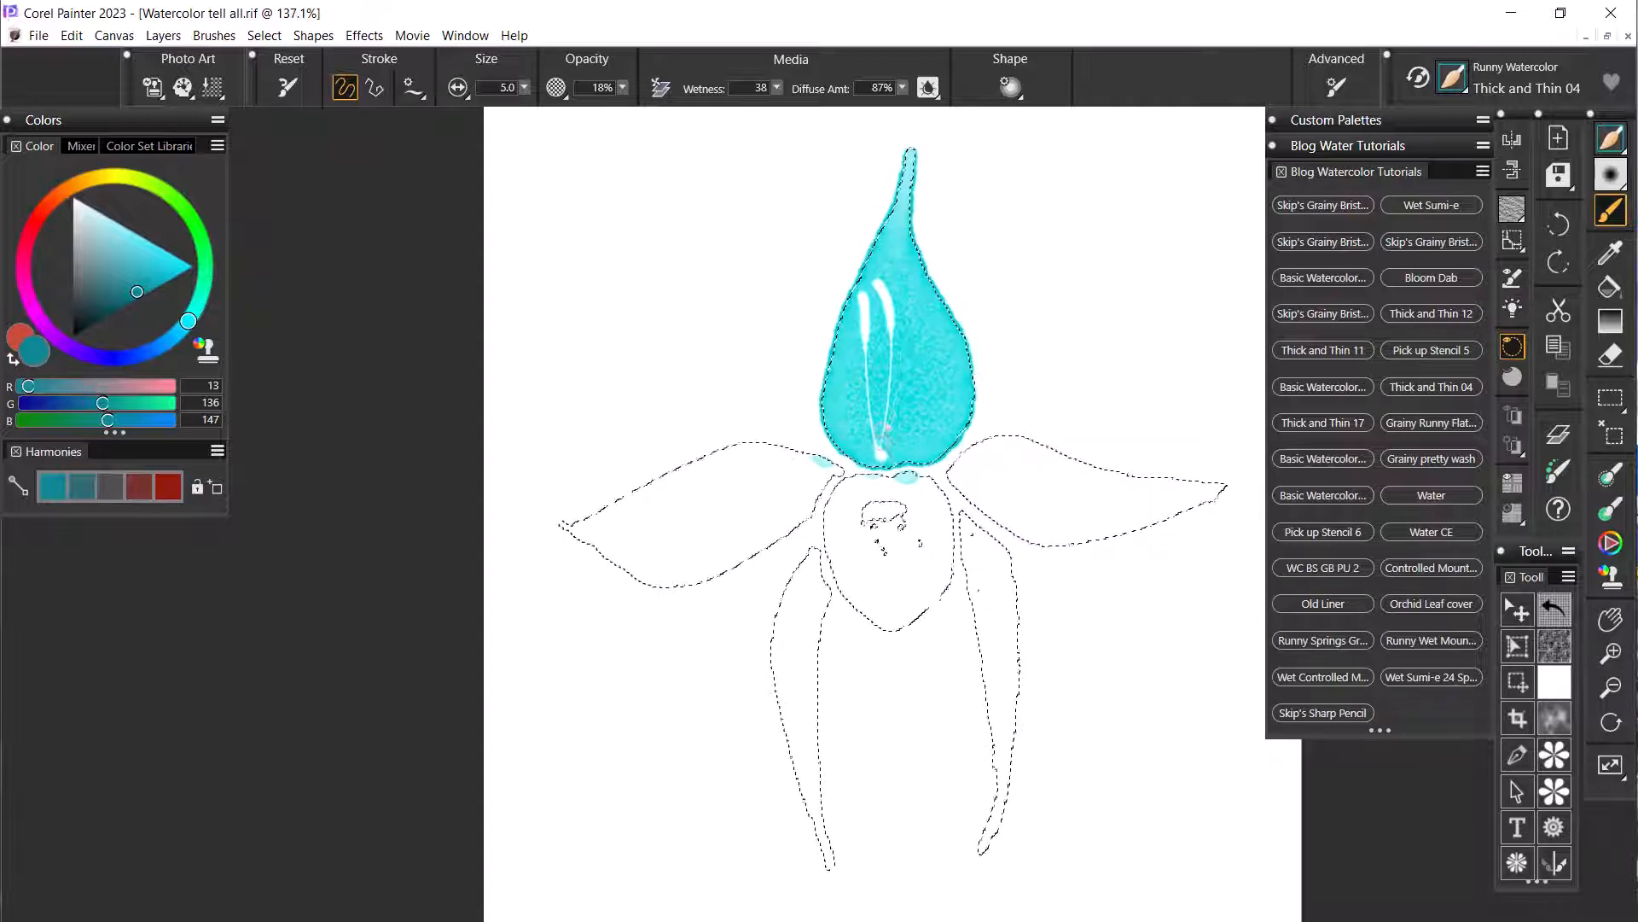
key("ctrl+z")
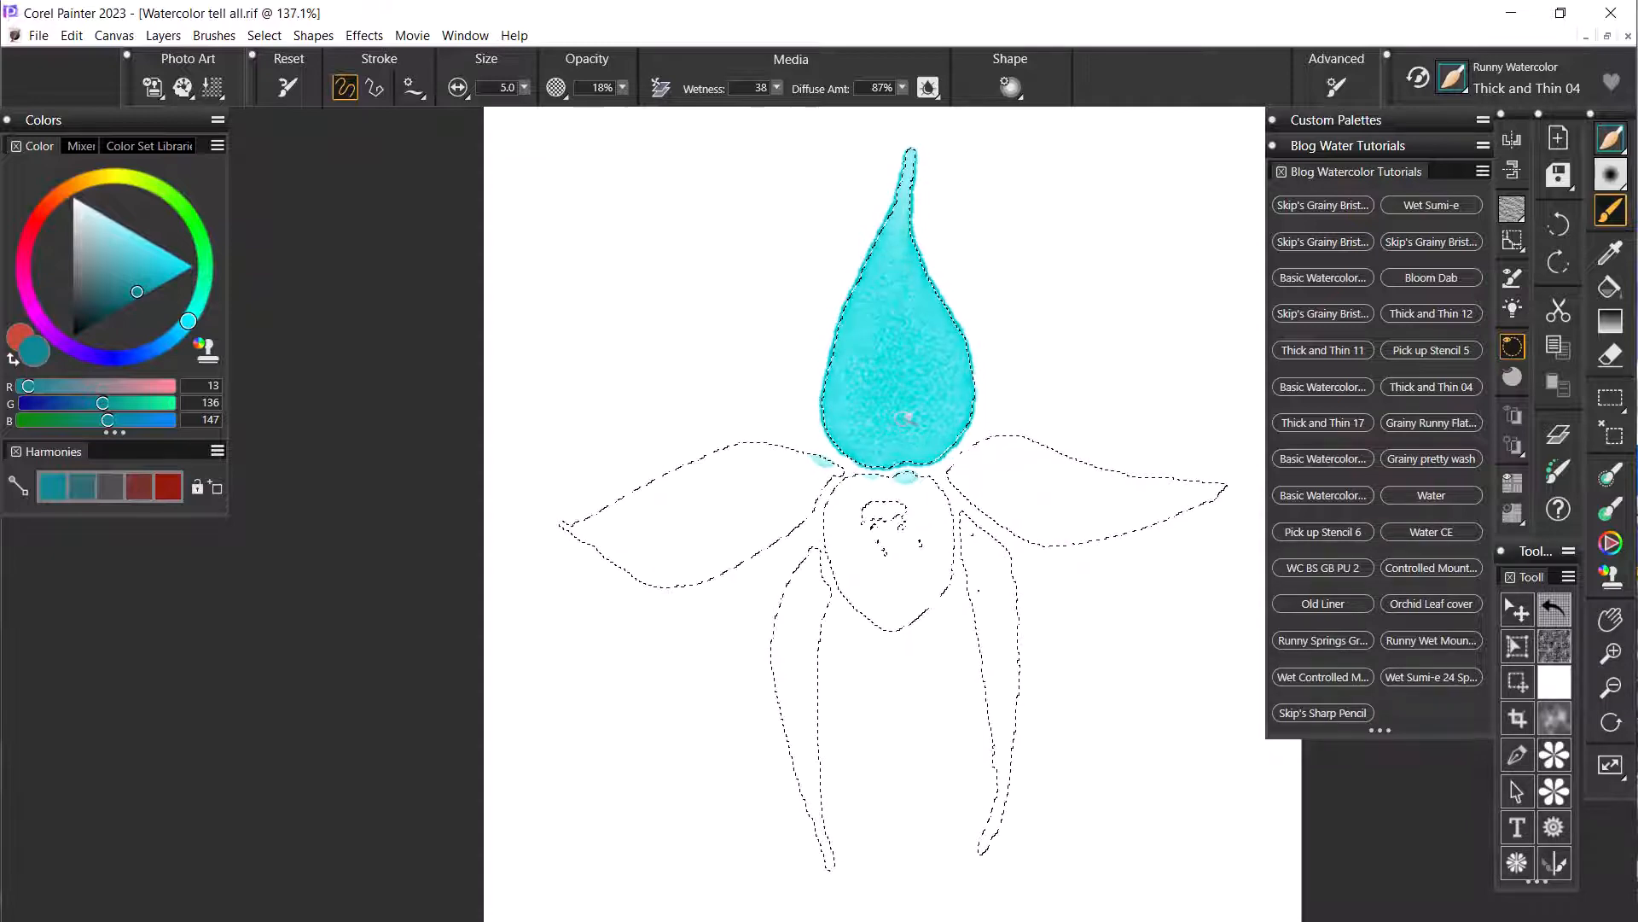
- Try a light loop, zigzag squiggles and thin cross lines over the teal petal, and undo them
key("ctrl+y")
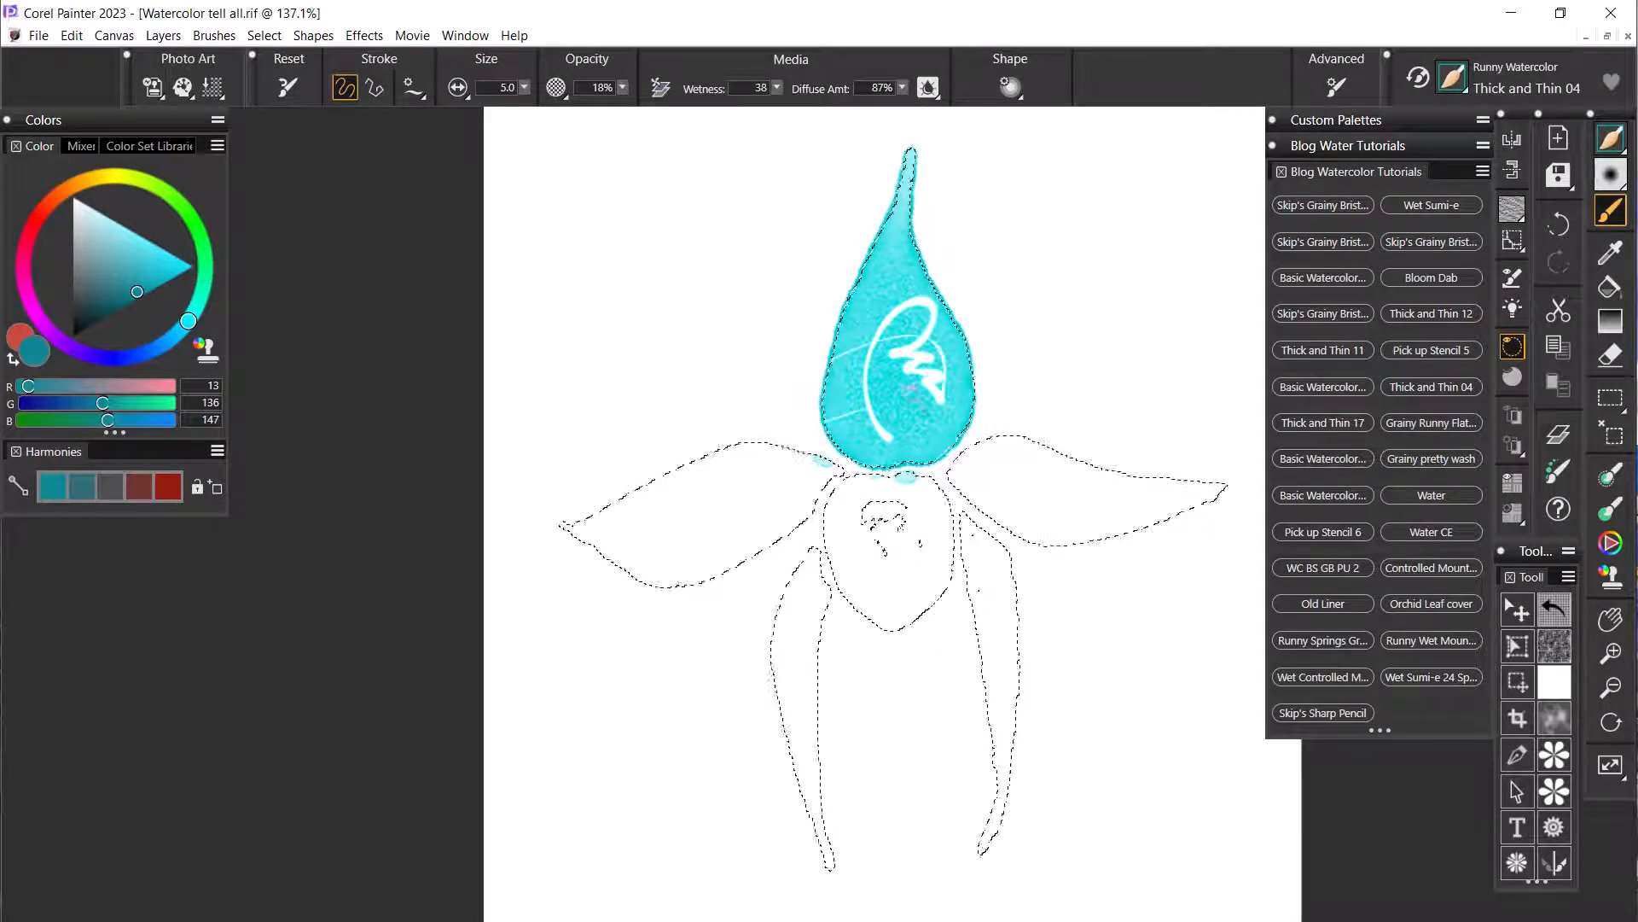
left_click_drag(857, 433, 945, 461)
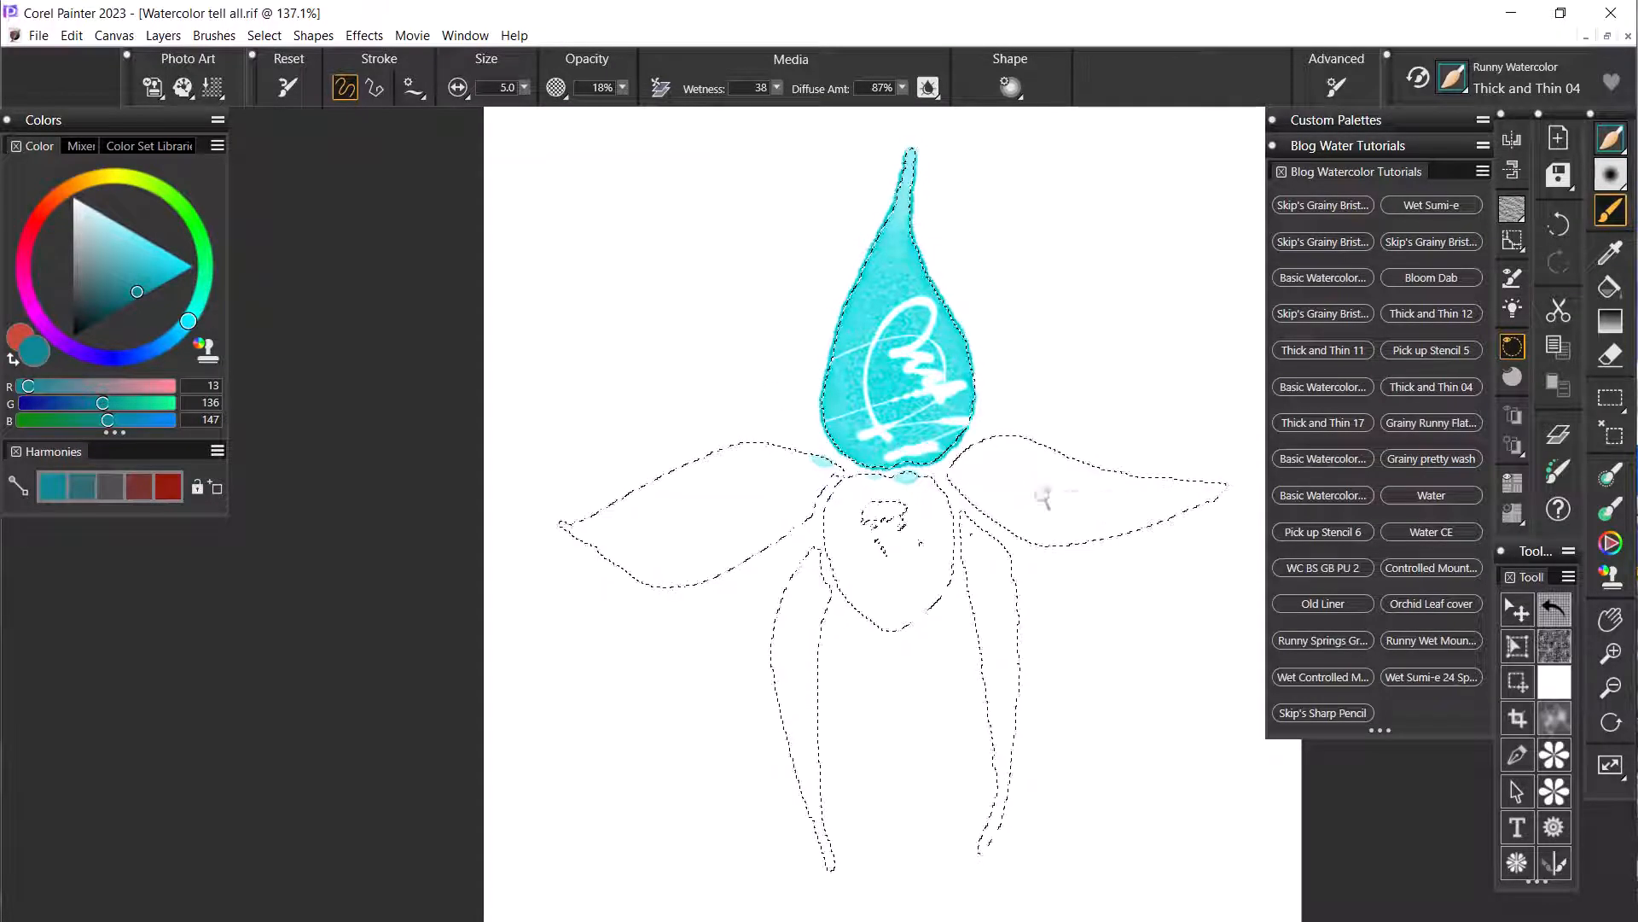
key("ctrl+z")
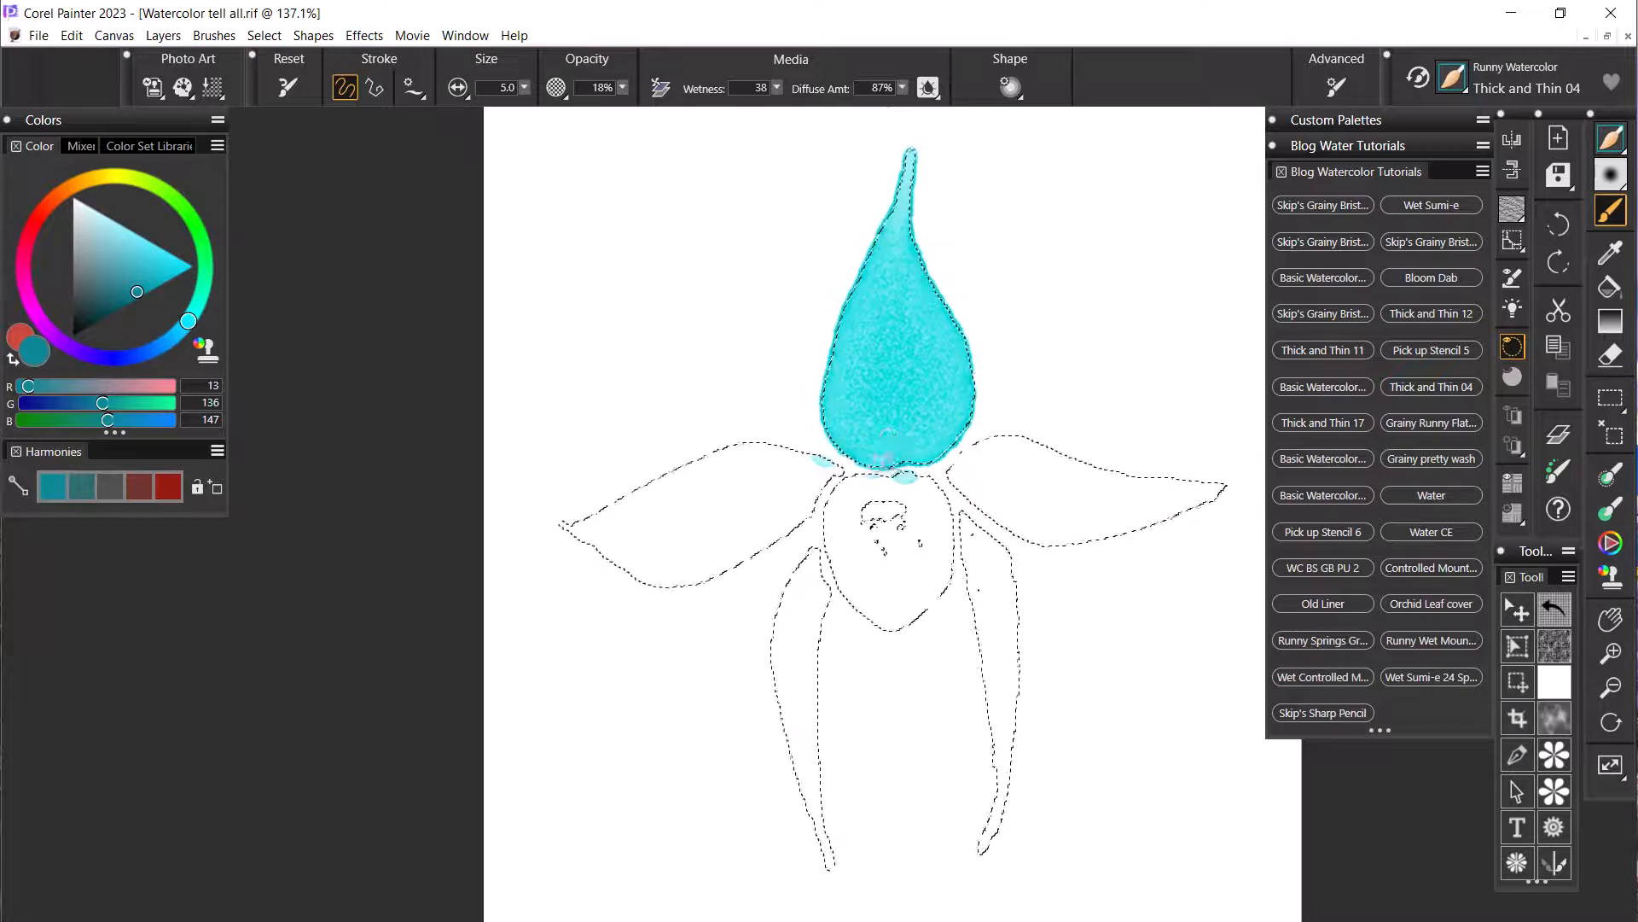
- Replace a trial of crossing light strokes on the teal petal with two thin crossing lines and a thick hooked curve
left_click_drag(884, 459, 889, 436)
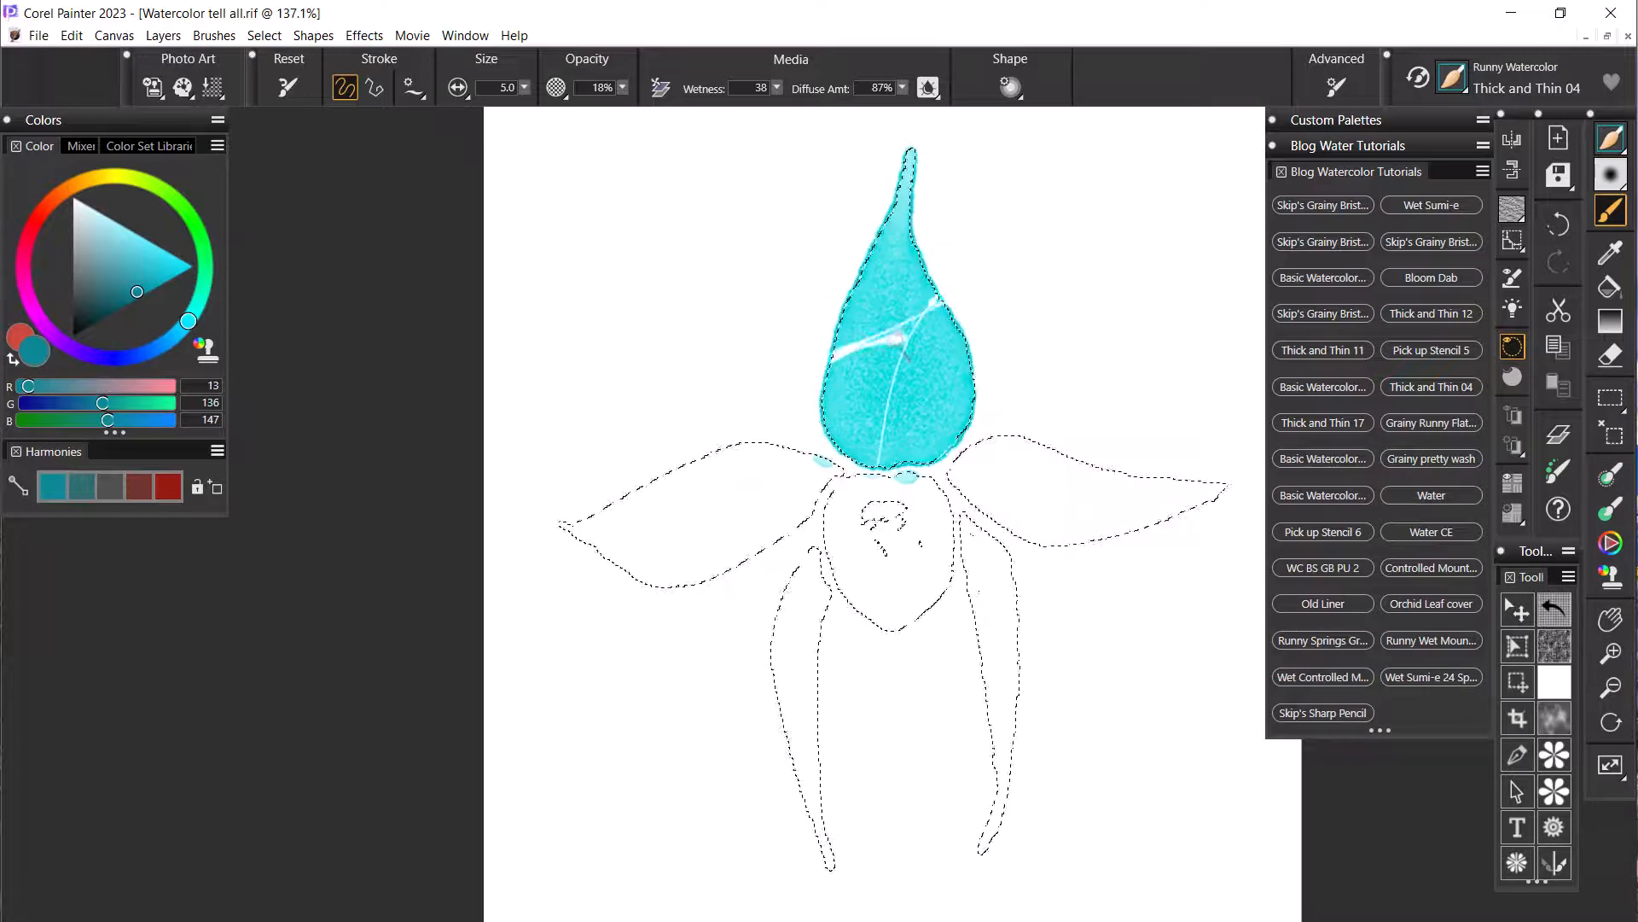
key("ctrl+z")
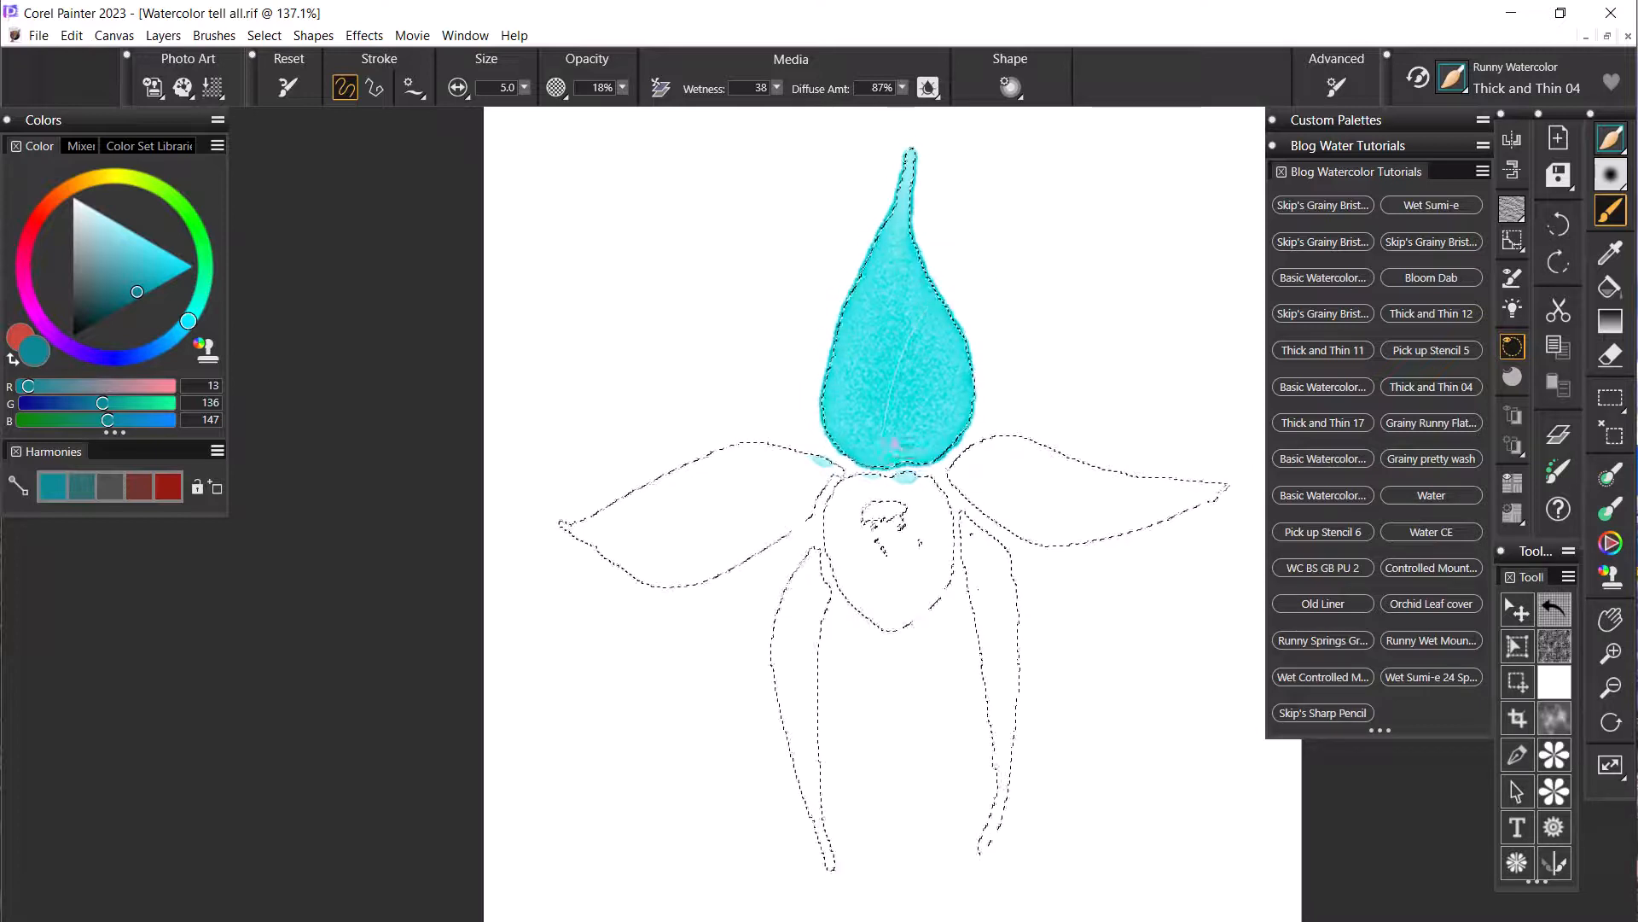
key("ctrl+y")
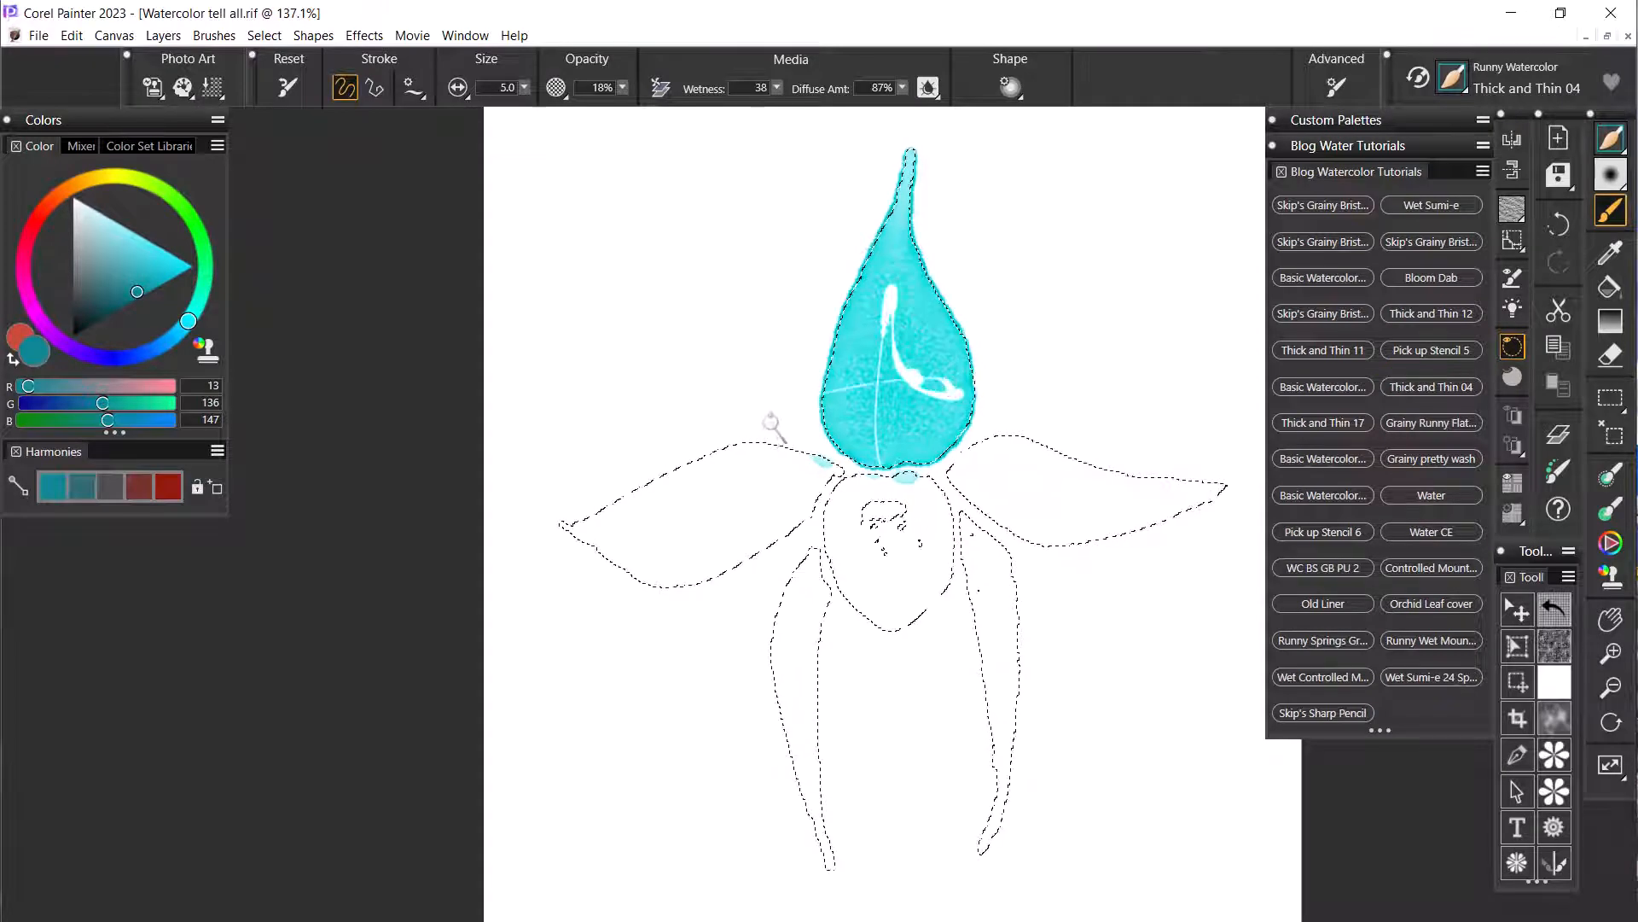